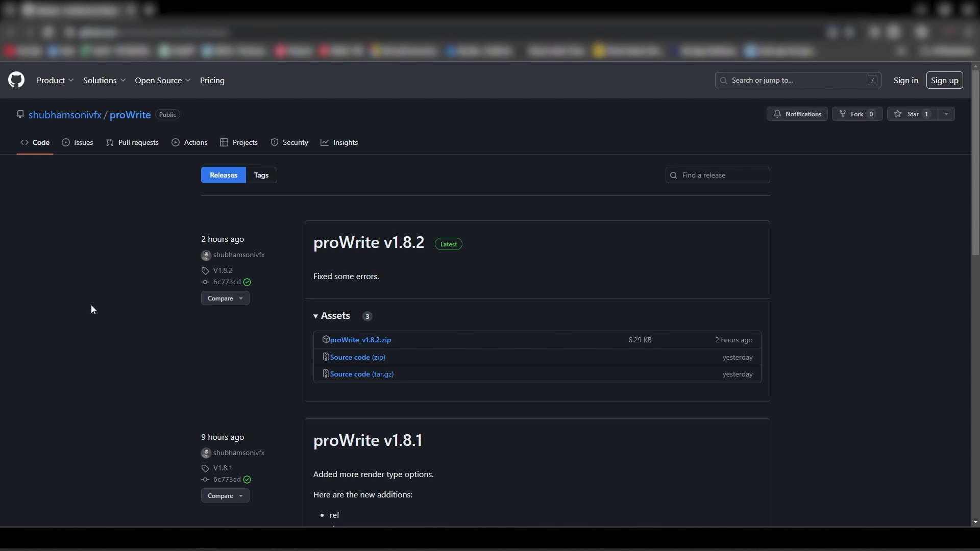
# - Review the proWrite v1.8.2 release page and, in File Explorer, inspect the contents of the proWrite folder inside .nuke
pyautogui.scroll(-1, 473, 237)
pyautogui.moveTo(396, 228); pyautogui.dragTo(417, 234)
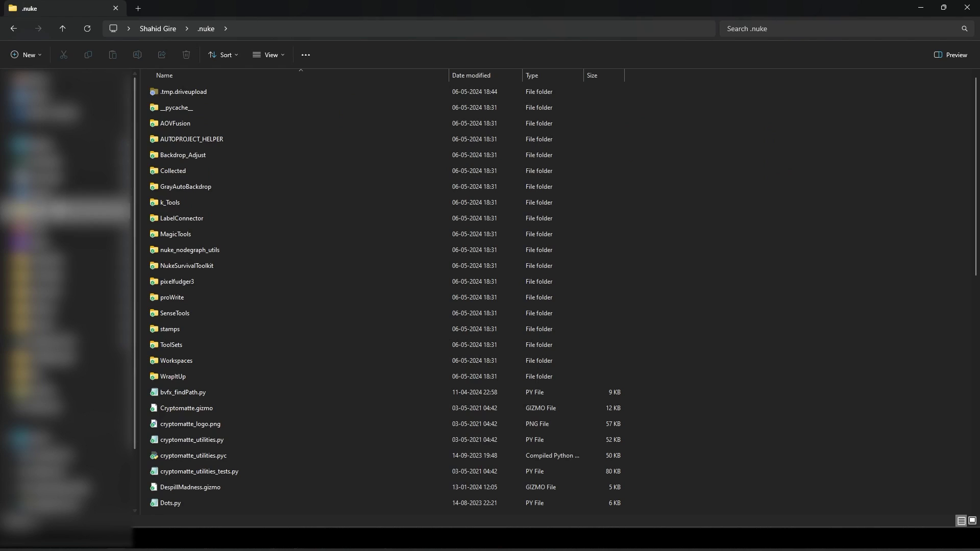
pyautogui.doubleClick(188, 298)
pyautogui.moveTo(179, 184); pyautogui.dragTo(217, 84)
pyautogui.click(205, 28)
# - Open init.py from the .nuke folder, check the nuke.pluginAddPath("./proWrite") line, and close the file
pyautogui.click(184, 280)
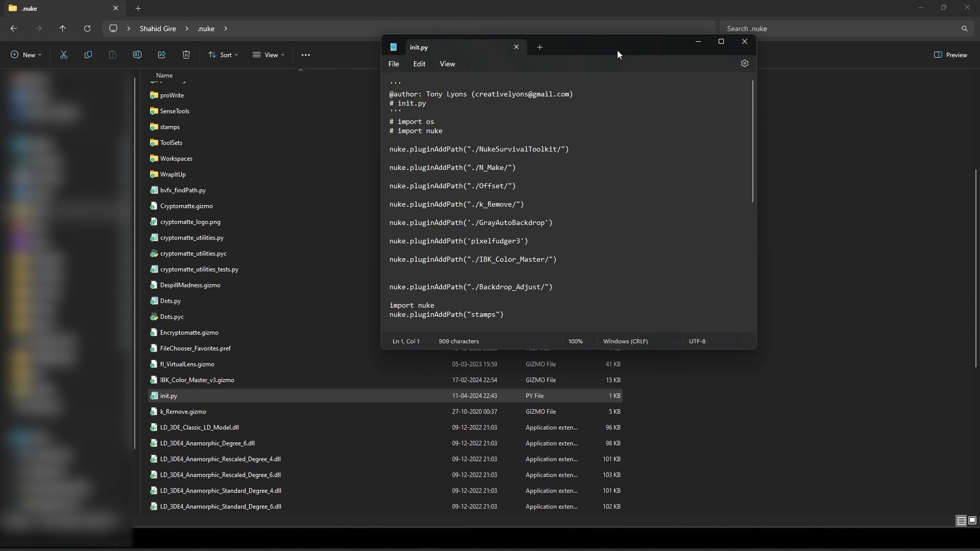
pyautogui.moveTo(626, 46); pyautogui.dragTo(637, 47)
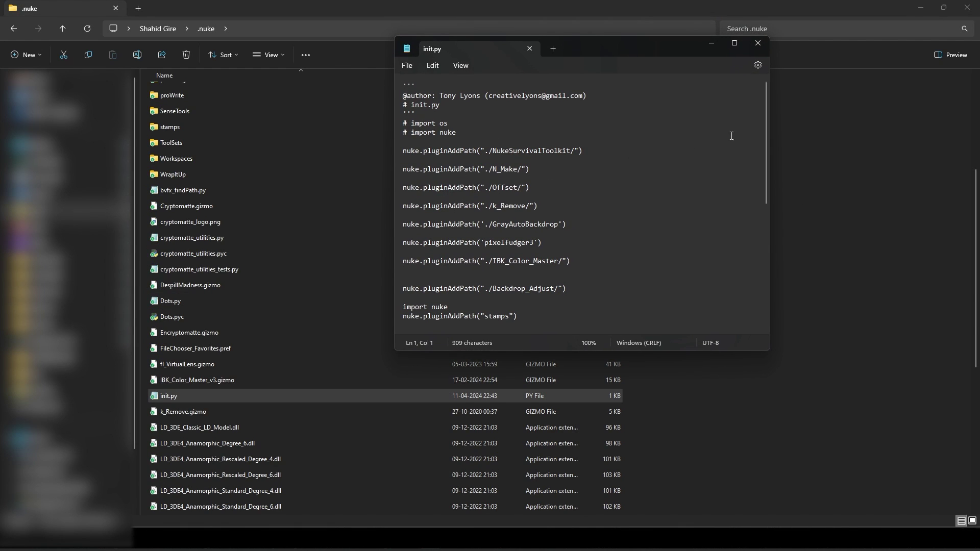
pyautogui.moveTo(765, 141); pyautogui.dragTo(751, 312)
pyautogui.moveTo(535, 304); pyautogui.dragTo(407, 303)
pyautogui.moveTo(471, 303); pyautogui.dragTo(423, 303)
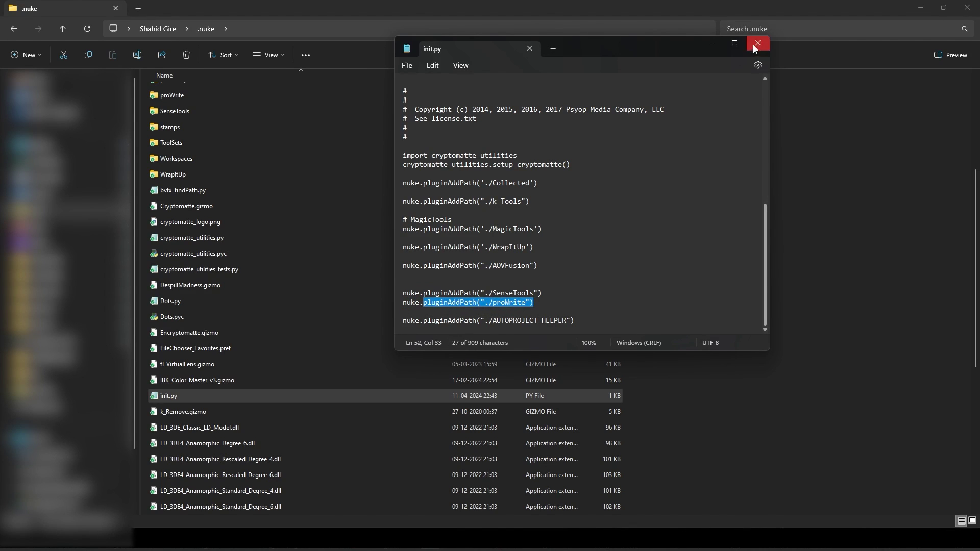
pyautogui.click(757, 43)
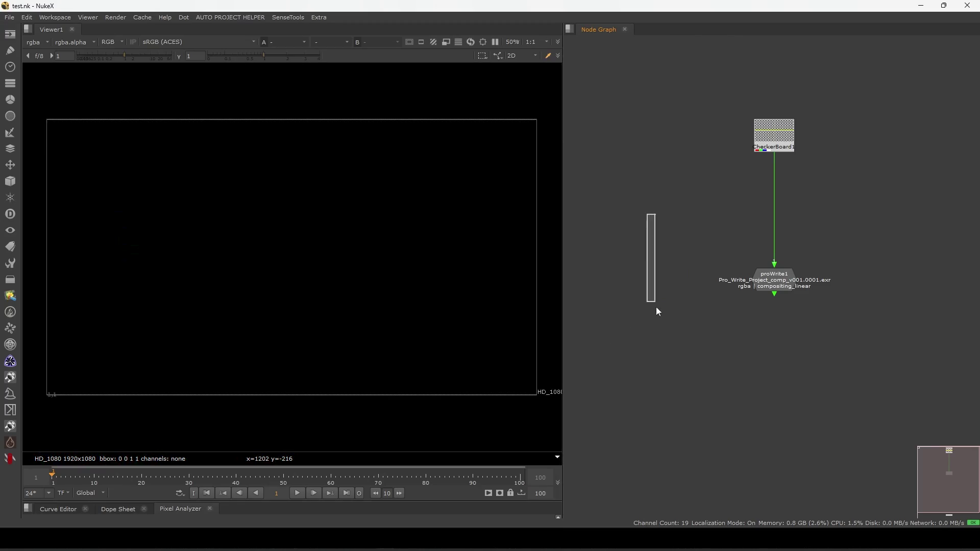
# - In NukeX, display the CheckerBoard1 node in the viewer and move the existing proWrite1 node aside
pyautogui.moveTo(772, 140)
pyautogui.mouseDown()
pyautogui.moveTo(774, 164)
pyautogui.moveTo(735, 168)
pyautogui.moveTo(789, 160)
pyautogui.moveTo(788, 137)
pyautogui.moveTo(777, 137)
pyautogui.mouseUp()
pyautogui.press('1')
pyautogui.moveTo(860, 219)
pyautogui.mouseDown()
pyautogui.moveTo(687, 348)
pyautogui.moveTo(687, 335)
pyautogui.mouseUp()
pyautogui.moveTo(623, 366)
pyautogui.mouseDown()
pyautogui.moveTo(871, 241)
pyautogui.moveTo(677, 372)
pyautogui.mouseUp()
pyautogui.moveTo(778, 291); pyautogui.dragTo(877, 228)
# - Add a new proWrite node in the empty area of the node graph below the checkerboard
pyautogui.click(834, 284)
pyautogui.press('Tab')
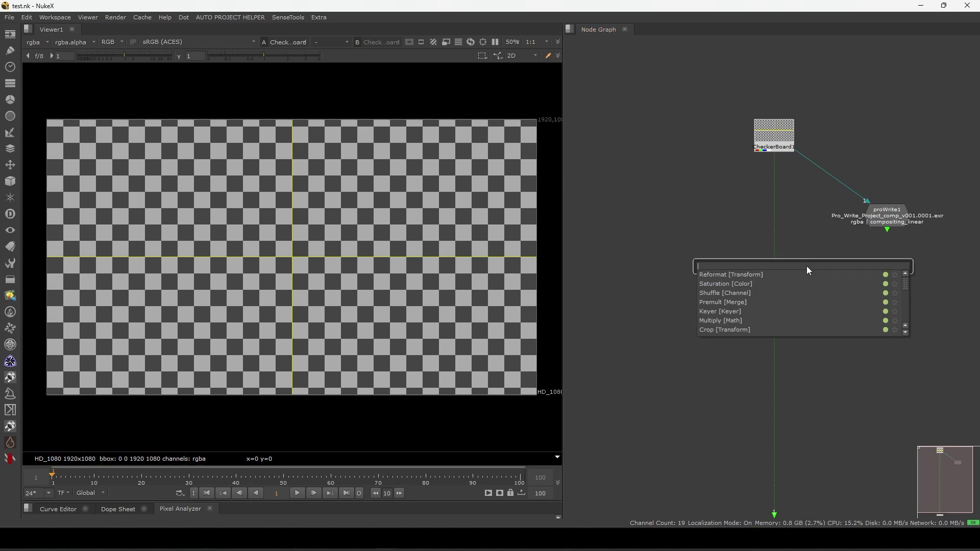
pyautogui.write('pro')
pyautogui.press('Return')
pyautogui.moveTo(768, 181); pyautogui.dragTo(667, 94)
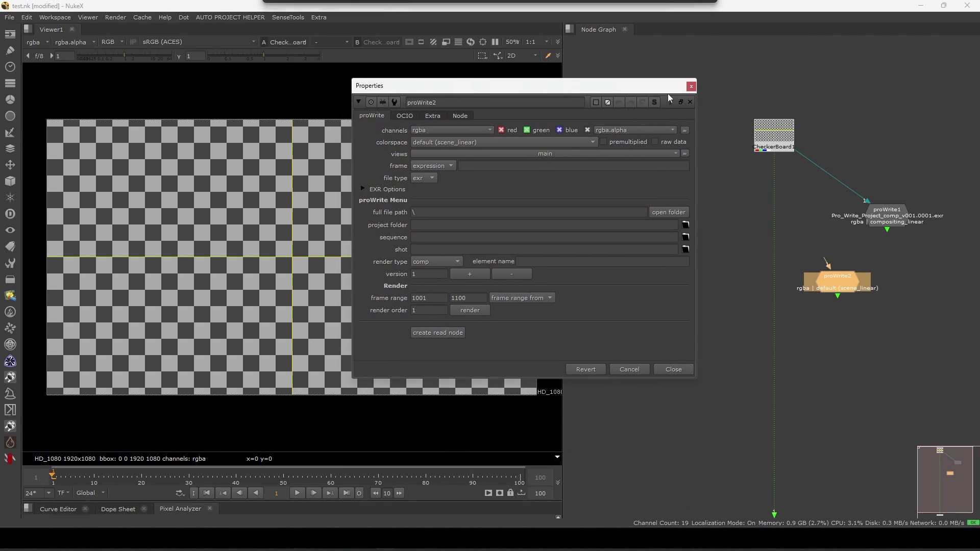
# - Connect the new proWrite node to CheckerBoard1, place it directly below, and view its output
pyautogui.moveTo(822, 260); pyautogui.dragTo(774, 137)
pyautogui.moveTo(839, 286); pyautogui.dragTo(769, 276)
pyautogui.press('1')
pyautogui.moveTo(770, 276); pyautogui.dragTo(796, 265, button='middle')
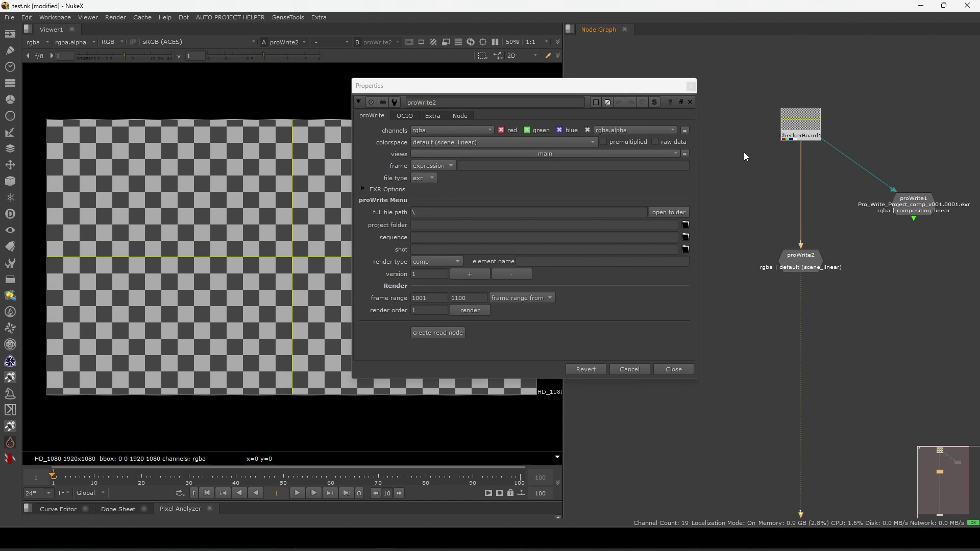
# - Look through the proWrite2 node's colorspace choices and its OCIO and Extra settings
pyautogui.moveTo(598, 89); pyautogui.dragTo(609, 77)
pyautogui.moveTo(520, 74); pyautogui.dragTo(519, 75)
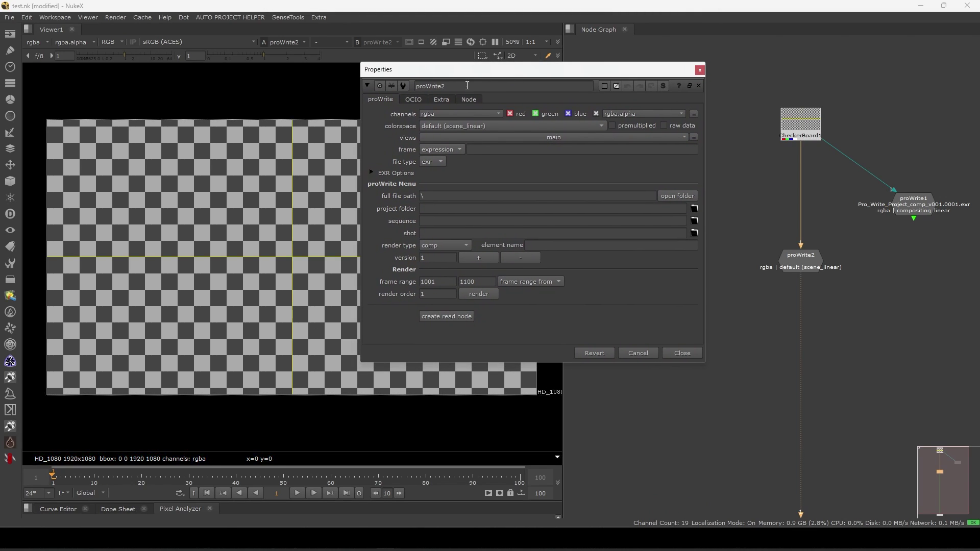
pyautogui.moveTo(491, 70); pyautogui.dragTo(530, 78)
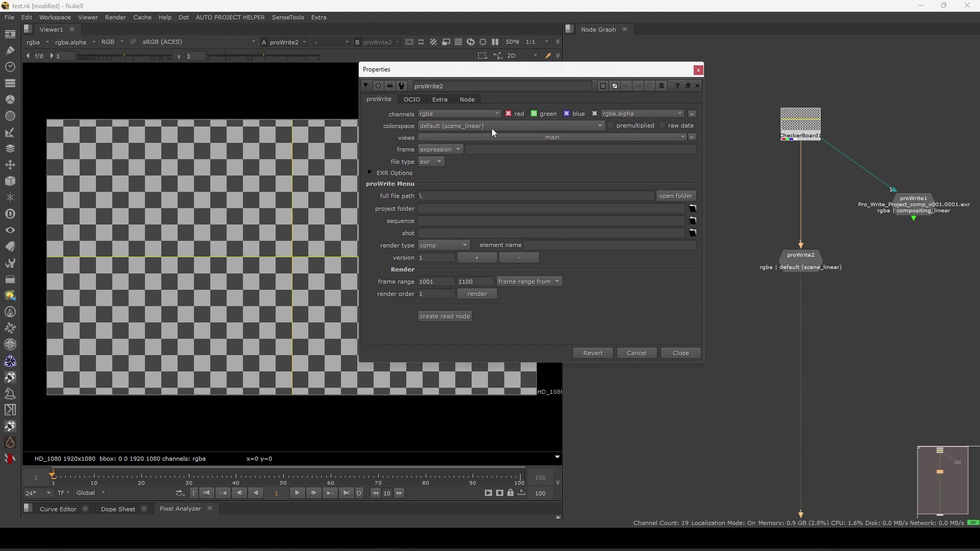
pyautogui.click(462, 125)
pyautogui.click(431, 109)
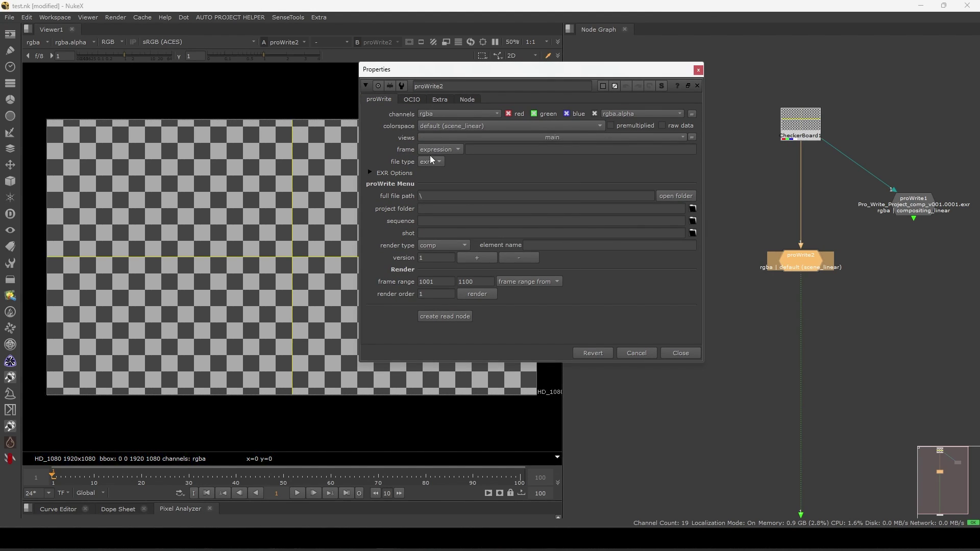
pyautogui.click(407, 101)
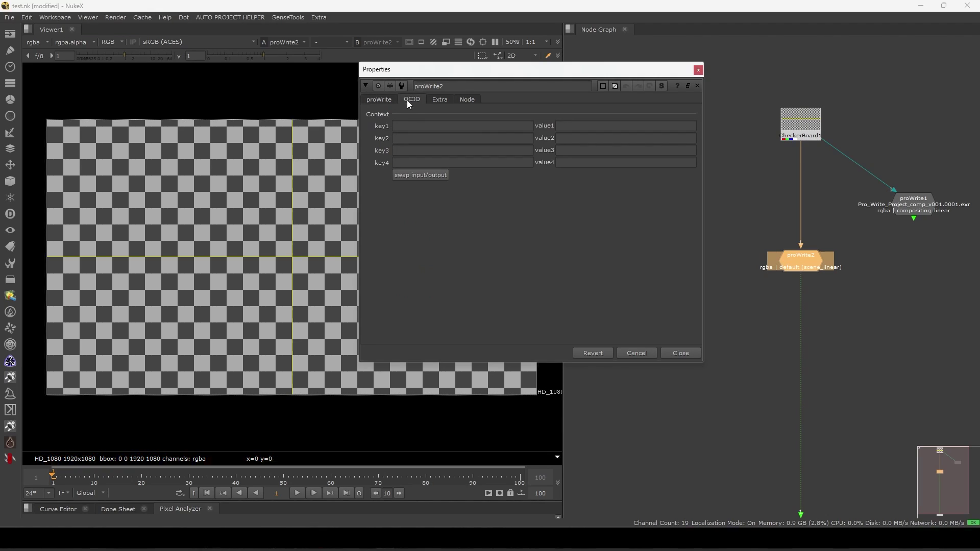
pyautogui.click(441, 100)
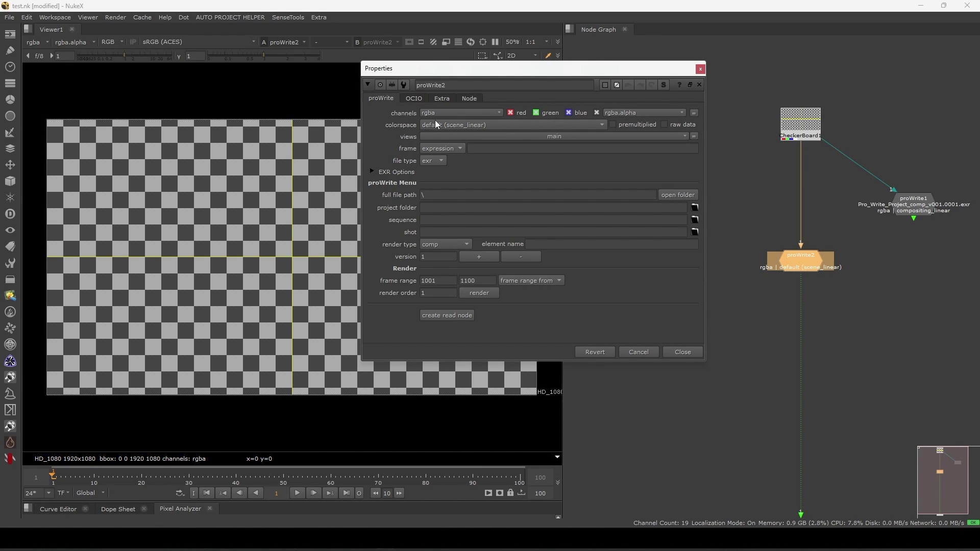
# - Change the proWrite2 file type to png and expand the PNG Options
pyautogui.click(434, 161)
pyautogui.click(393, 173)
pyautogui.click(431, 162)
pyautogui.click(436, 170)
pyautogui.click(433, 161)
pyautogui.click(431, 164)
pyautogui.click(401, 170)
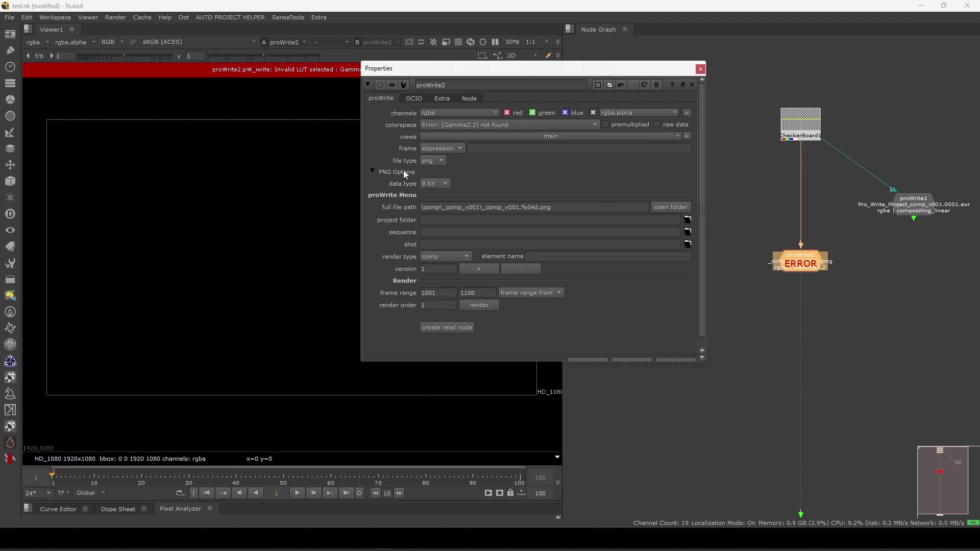
# - Set the proWrite2 file type back to exr with its options collapsed, and choose the default (scene_linear) colorspace
pyautogui.click(437, 150)
pyautogui.click(401, 172)
pyautogui.click(401, 173)
pyautogui.click(402, 172)
pyautogui.click(402, 174)
pyautogui.click(436, 160)
pyautogui.click(438, 149)
pyautogui.click(382, 172)
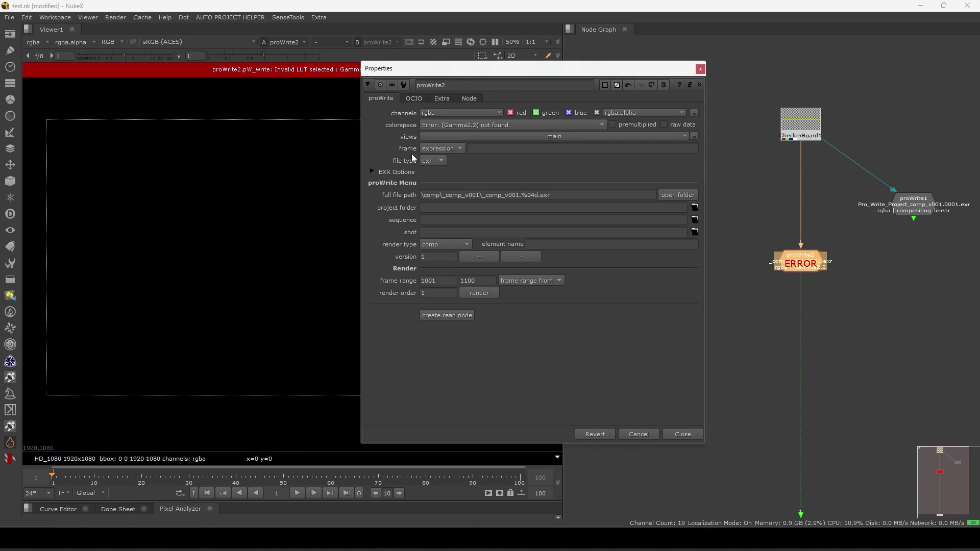
pyautogui.click(460, 124)
pyautogui.click(482, 138)
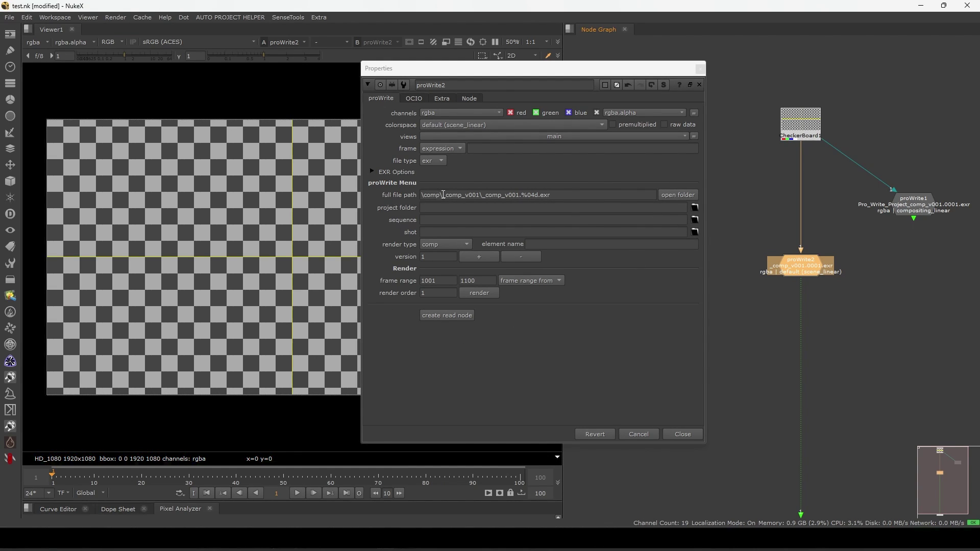
# - Review the full file path, project folder, sequence and shot fields of the proWrite2 node
pyautogui.moveTo(556, 195); pyautogui.dragTo(389, 205)
pyautogui.click(454, 183)
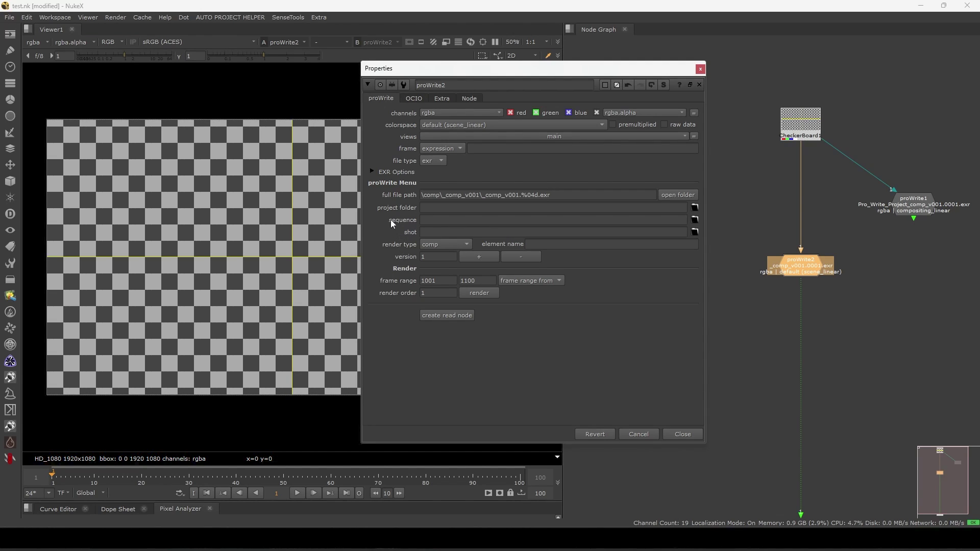
pyautogui.click(424, 208)
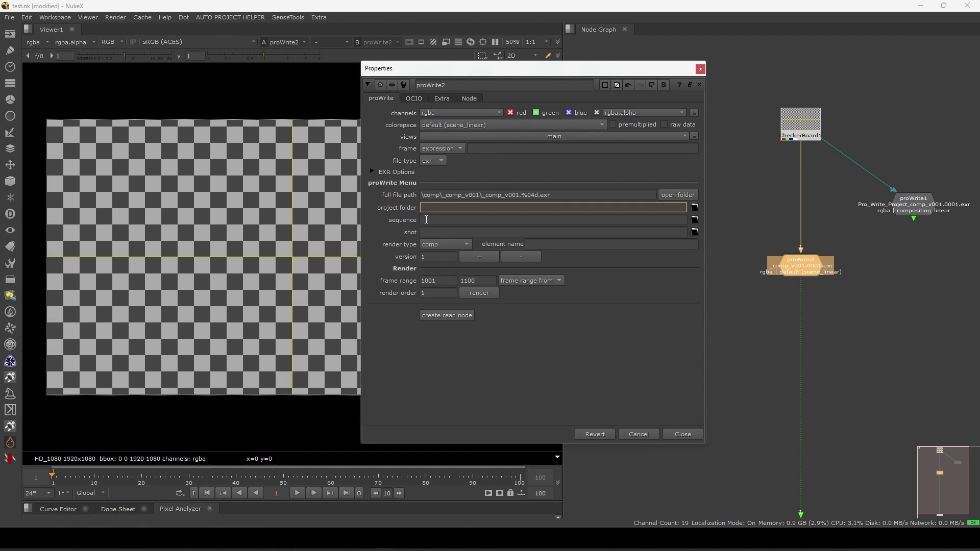
pyautogui.click(422, 222)
pyautogui.click(423, 233)
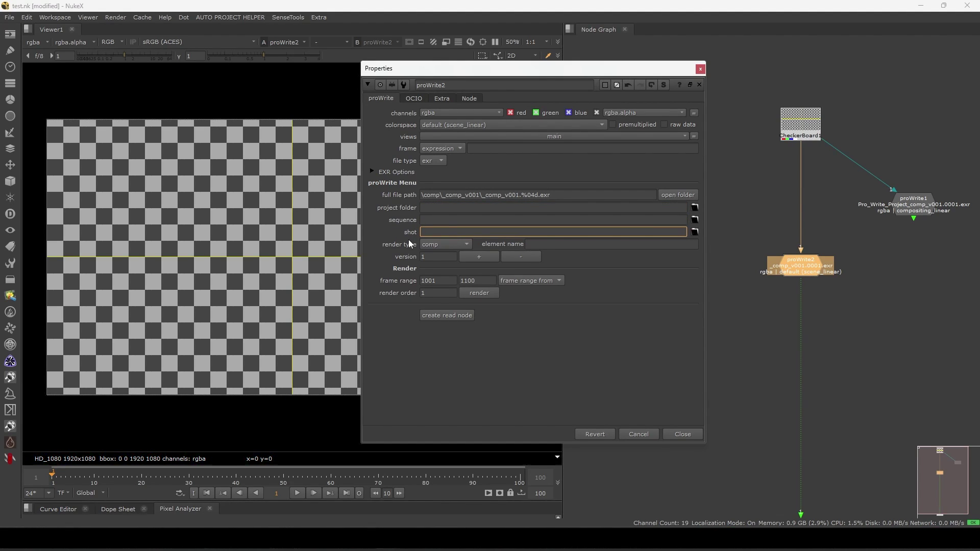
pyautogui.click(440, 355)
pyautogui.click(422, 232)
# - Move the proWrite2 node further down and nudge CheckerBoard1 slightly lower in the node graph
pyautogui.moveTo(797, 128); pyautogui.dragTo(795, 127)
pyautogui.moveTo(796, 269); pyautogui.dragTo(797, 316)
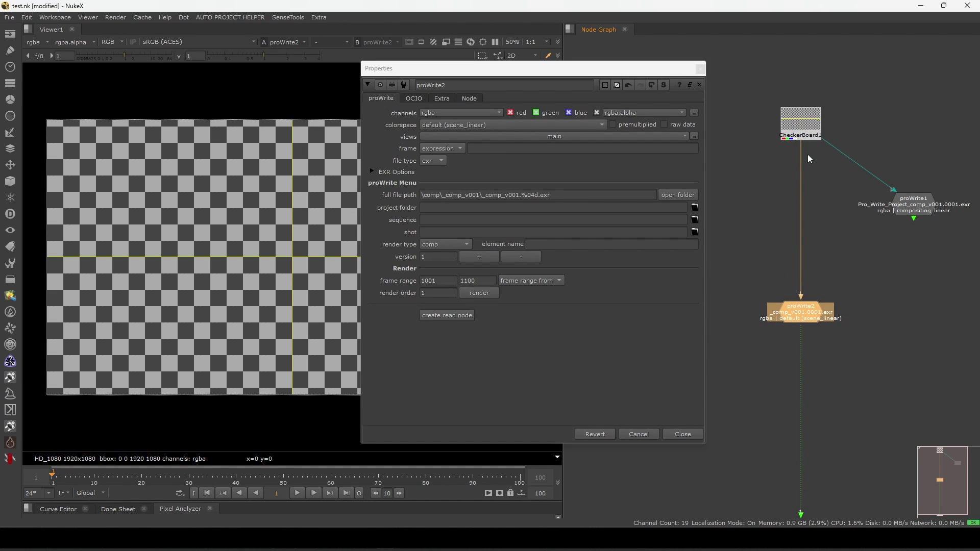
pyautogui.moveTo(801, 133); pyautogui.dragTo(801, 140)
pyautogui.click(429, 208)
pyautogui.click(429, 219)
pyautogui.click(429, 232)
pyautogui.click(398, 237)
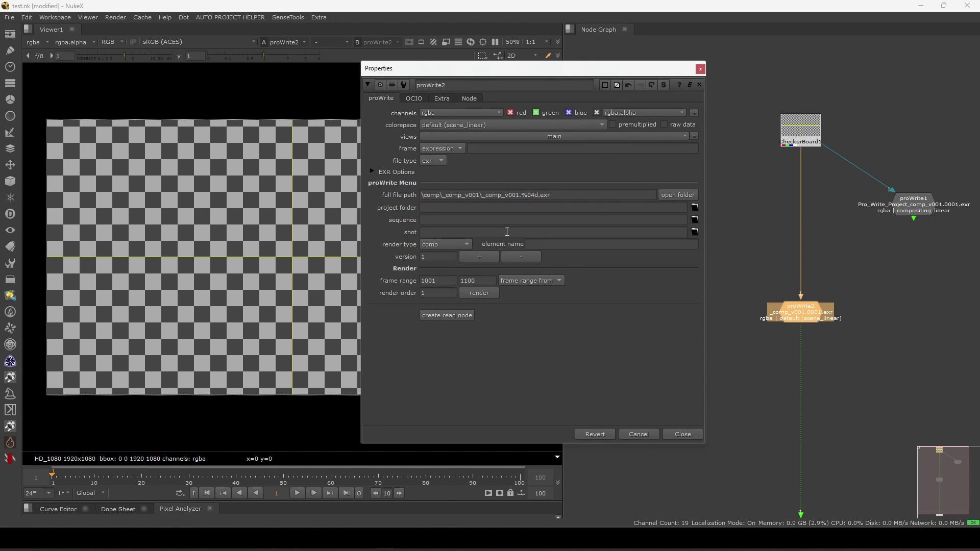
# - Create a new folder named ABC in H:/Pro_Write_Project and choose it as the proWrite2 project folder
pyautogui.click(426, 209)
pyautogui.click(694, 208)
pyautogui.click(303, 409)
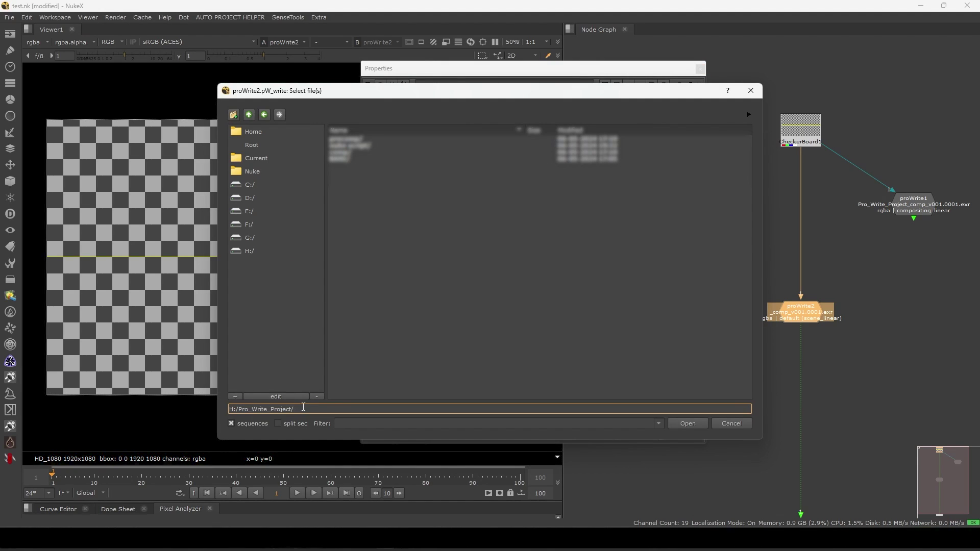
pyautogui.write('/')
pyautogui.moveTo(403, 93); pyautogui.dragTo(406, 90)
pyautogui.moveTo(352, 176); pyautogui.dragTo(369, 143)
pyautogui.click(371, 155)
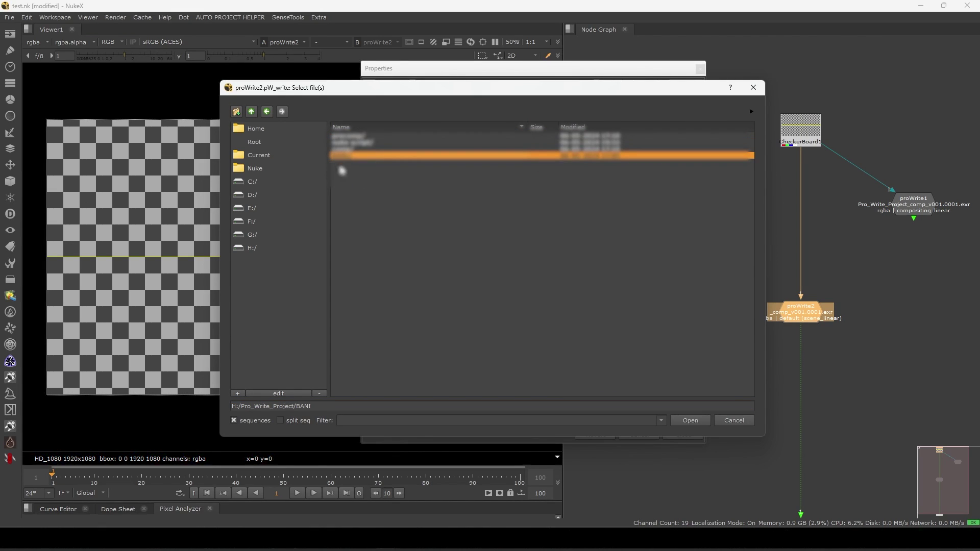
pyautogui.click(236, 111)
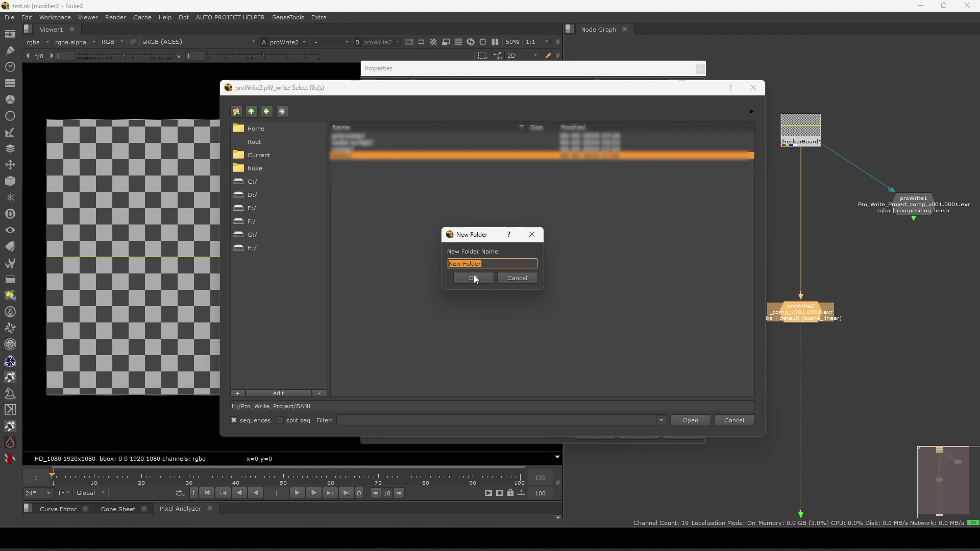
pyautogui.write('AB')
pyautogui.click(479, 280)
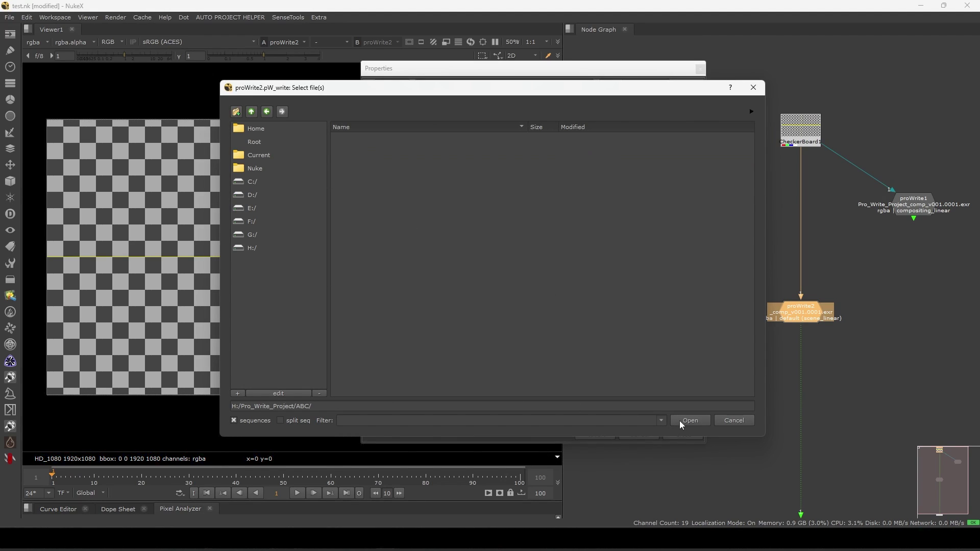
pyautogui.click(680, 424)
# - Compare the chosen project folder with the full file path generated from it
pyautogui.moveTo(494, 204); pyautogui.dragTo(384, 211)
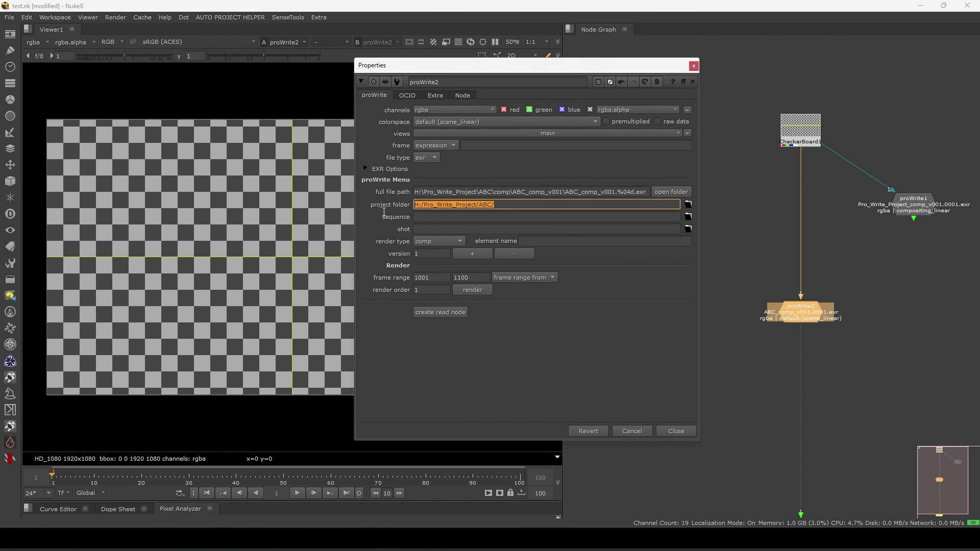
pyautogui.click(415, 192)
pyautogui.moveTo(415, 192); pyautogui.dragTo(388, 206)
pyautogui.click(654, 288)
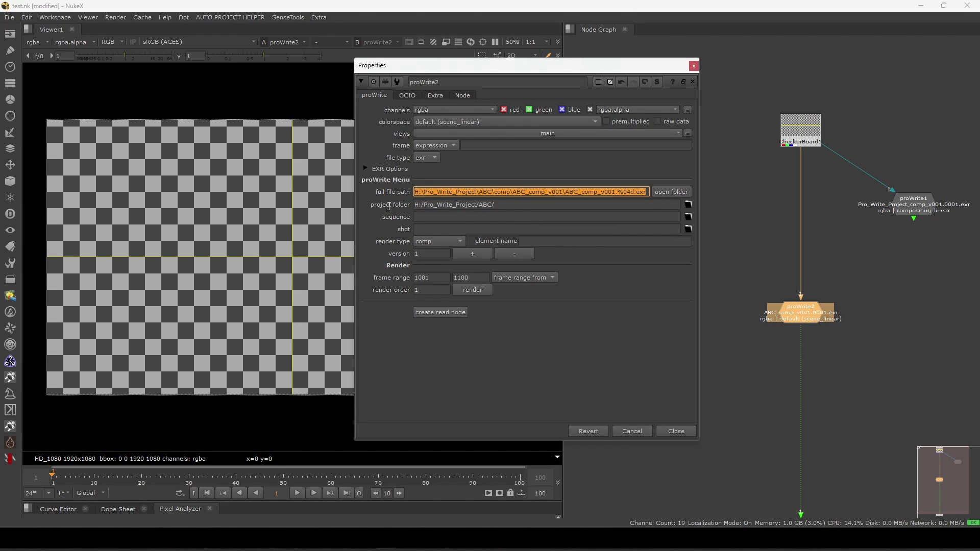
pyautogui.click(630, 297)
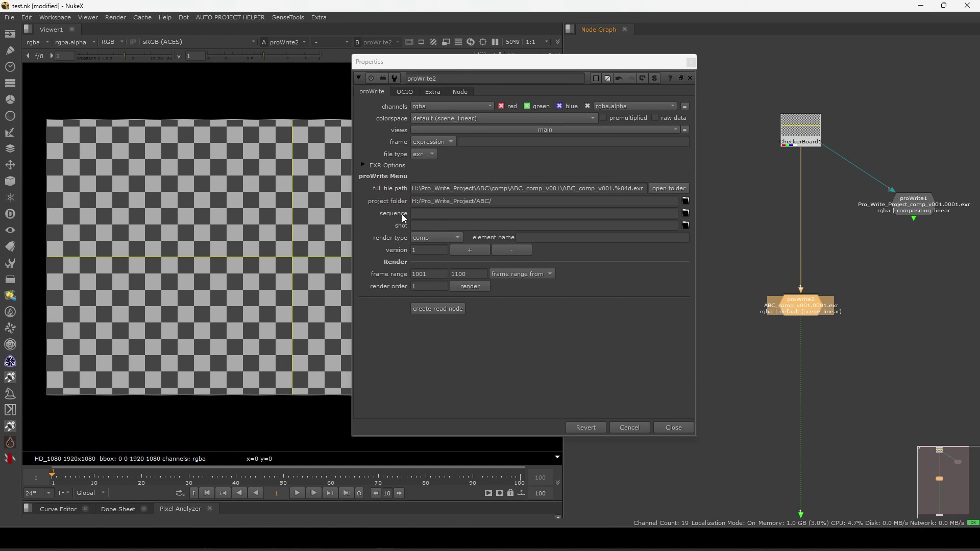
pyautogui.click(423, 214)
pyautogui.click(421, 224)
pyautogui.click(423, 213)
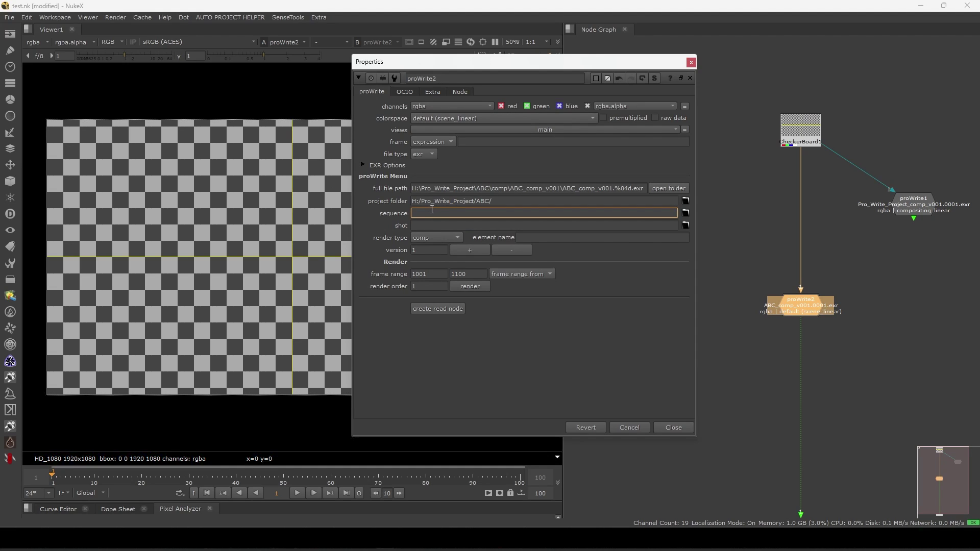
pyautogui.click(427, 222)
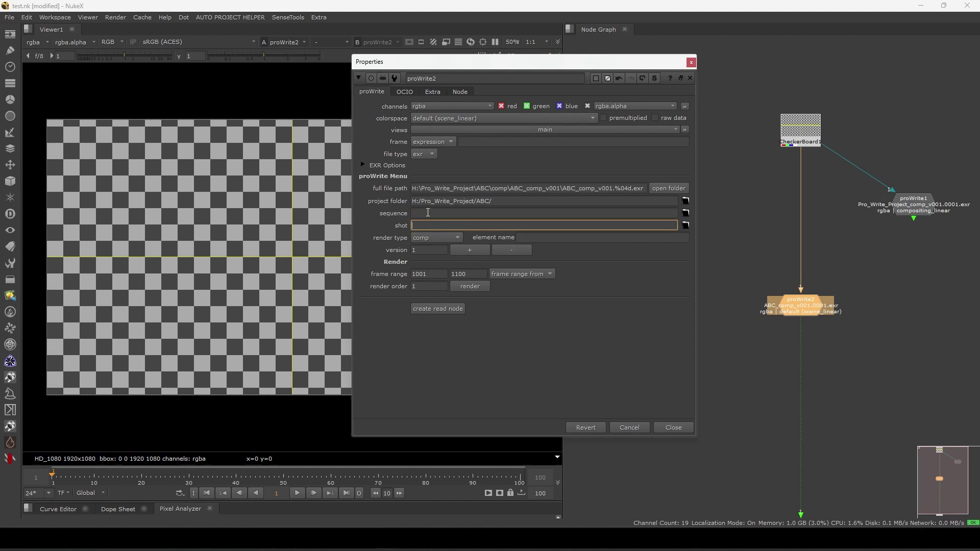
pyautogui.moveTo(539, 66); pyautogui.dragTo(546, 66)
pyautogui.click(440, 212)
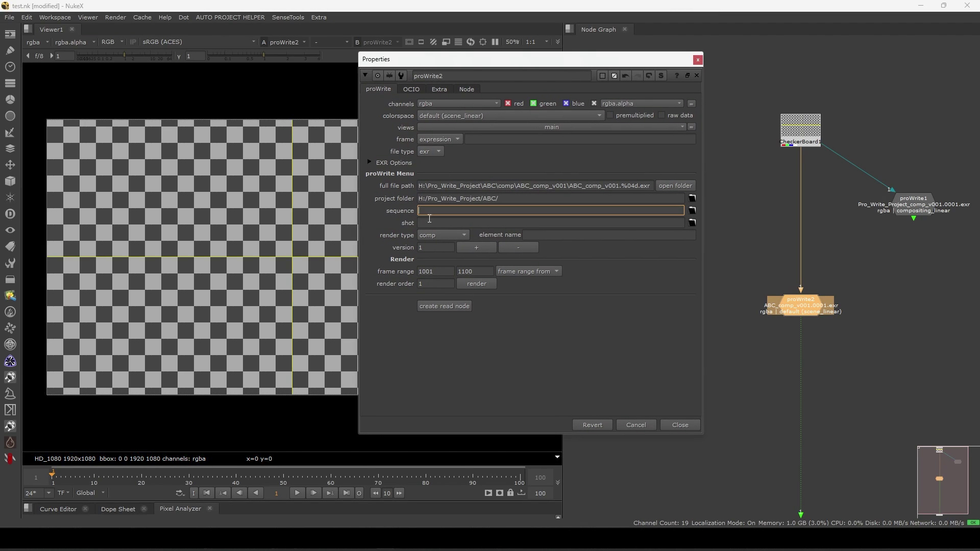
pyautogui.click(692, 198)
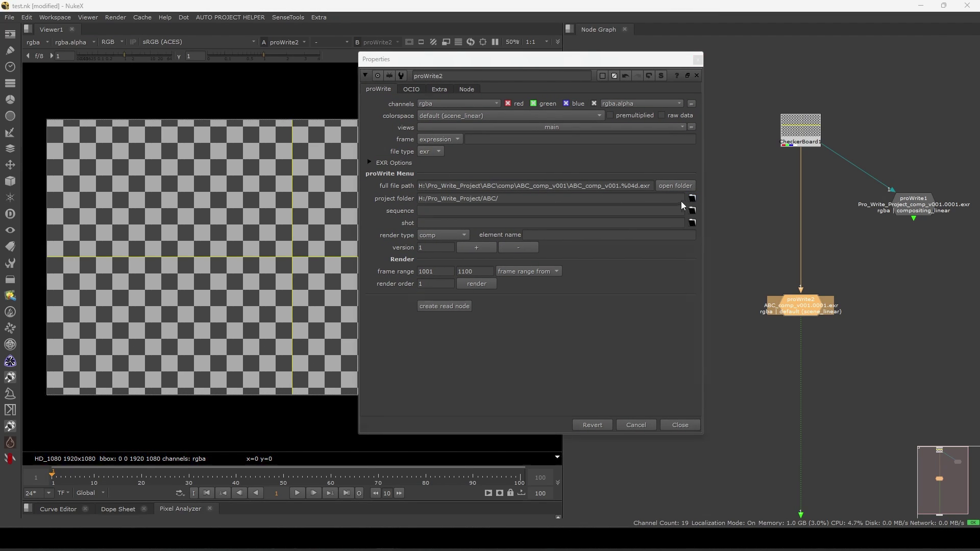
pyautogui.click(305, 409)
pyautogui.hotkey('shift', 'Left')
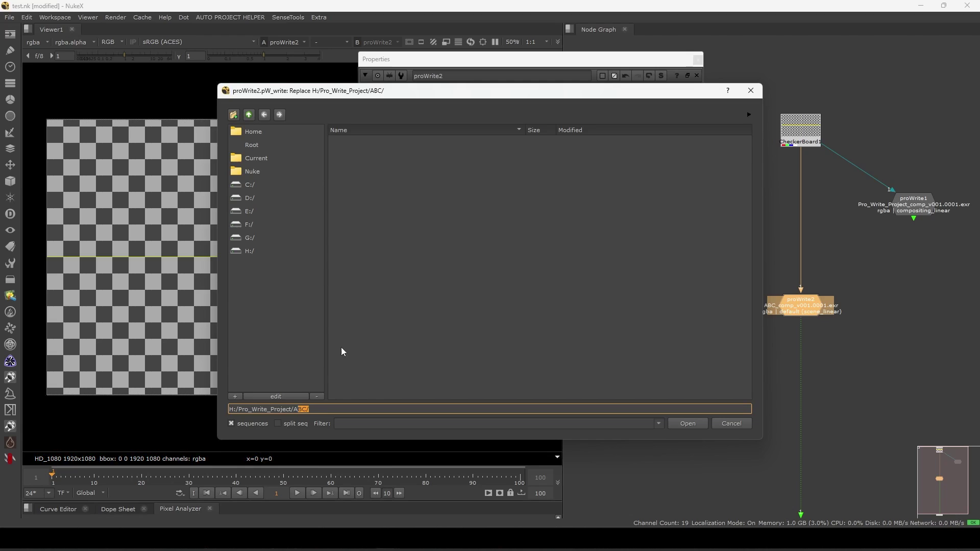
pyautogui.click(369, 190)
pyautogui.click(750, 91)
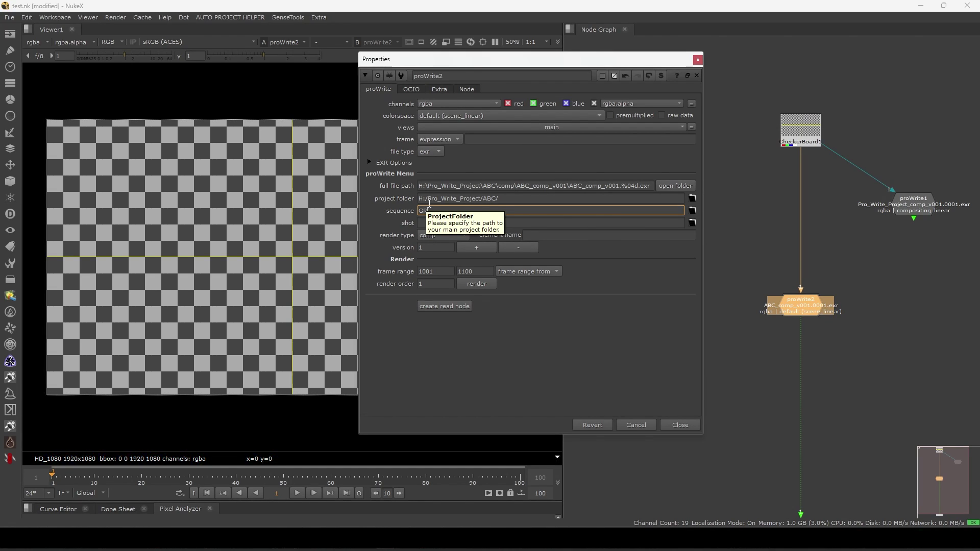
# - Set the proWrite2 sequence name to GR and make the shot field active
pyautogui.click(396, 229)
pyautogui.click(425, 225)
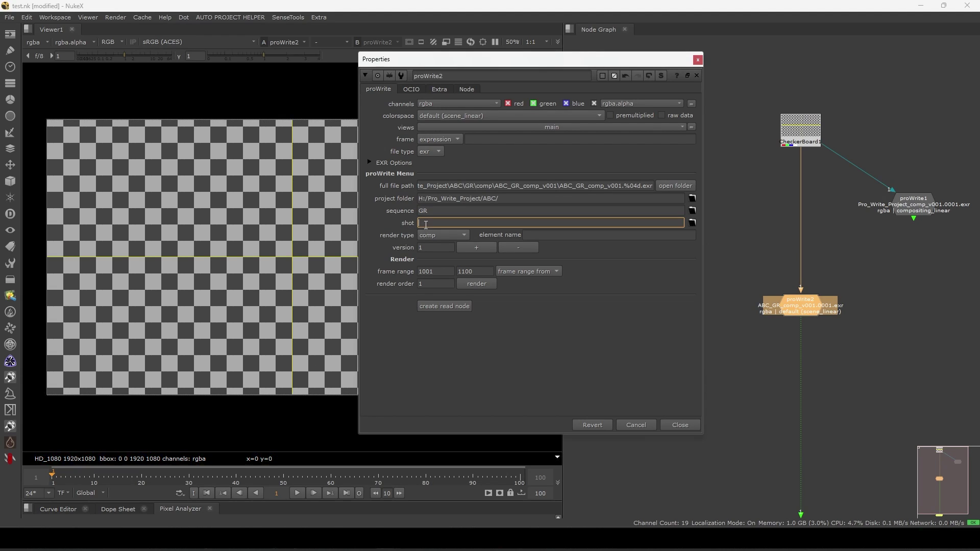
# - Set the proWrite2 shot name to 0010
pyautogui.moveTo(440, 213)
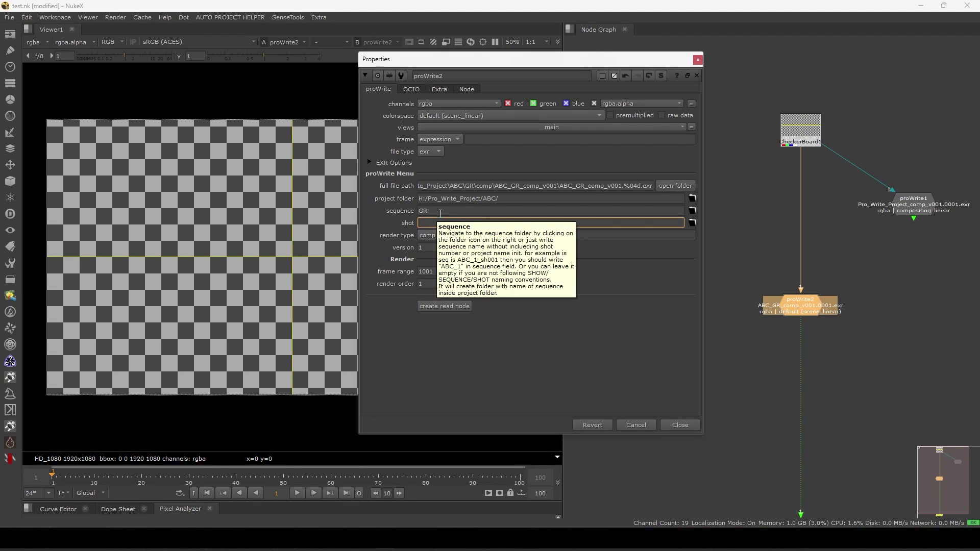
pyautogui.press('Return')
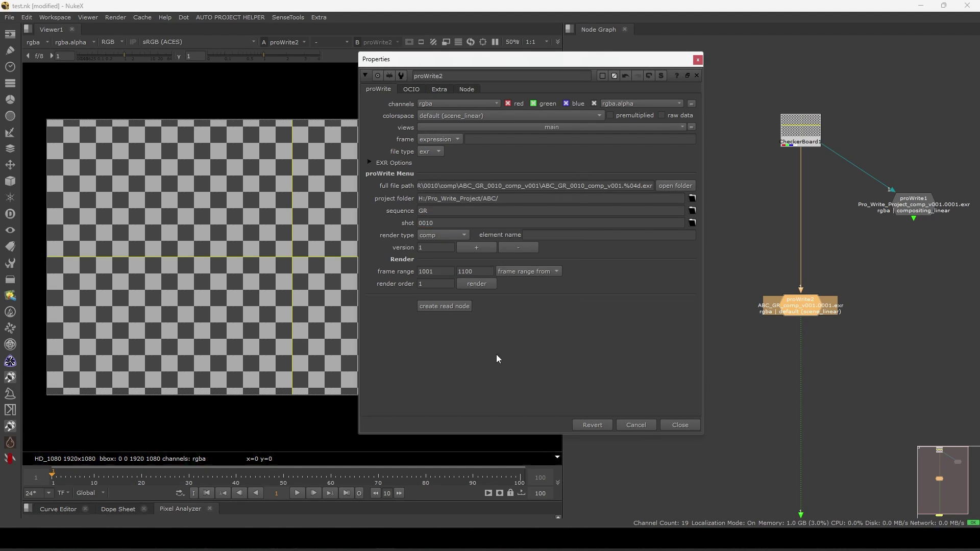
# - Examine how the project, sequence and shot names are used in the folders of proWrite2's full file path
pyautogui.click(431, 186)
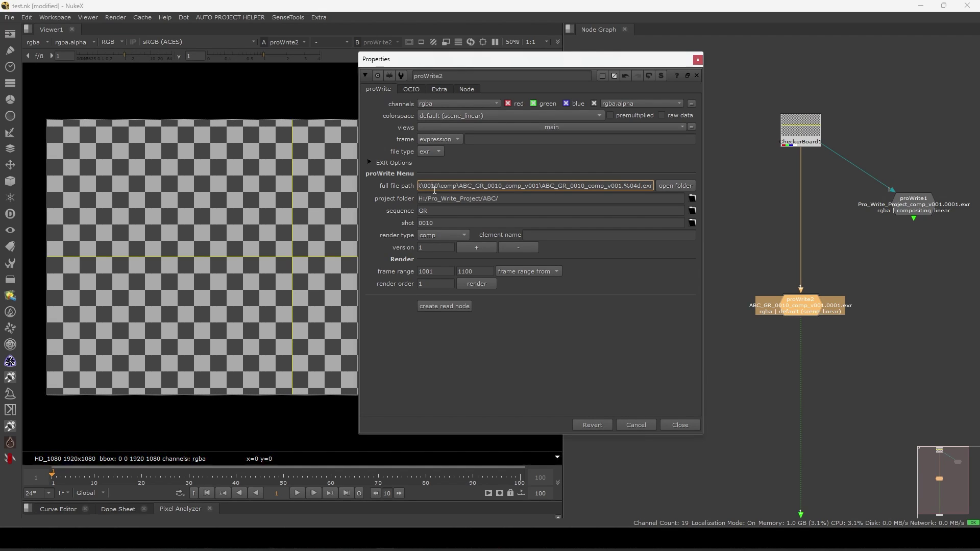
pyautogui.press('Left')
pyautogui.press('Left')
pyautogui.press('Left')
pyautogui.press('Left')
pyautogui.press('Left')
pyautogui.press('Left')
pyautogui.press('Left')
pyautogui.press('Left')
pyautogui.press('Left')
pyautogui.press('Left')
pyautogui.press('Left')
pyautogui.press('Left')
pyautogui.press('Left')
pyautogui.press('Left')
pyautogui.press('Left')
pyautogui.press('Left')
pyautogui.press('Left')
pyautogui.press('Left')
pyautogui.press('Left')
pyautogui.press('Left')
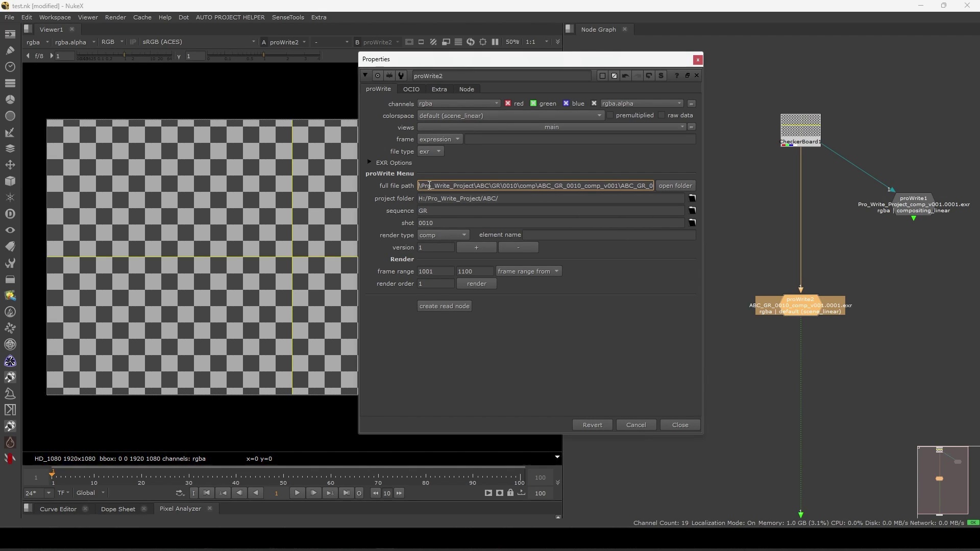
pyautogui.moveTo(447, 186); pyautogui.dragTo(512, 187)
pyautogui.doubleClick(526, 186)
pyautogui.click(408, 240)
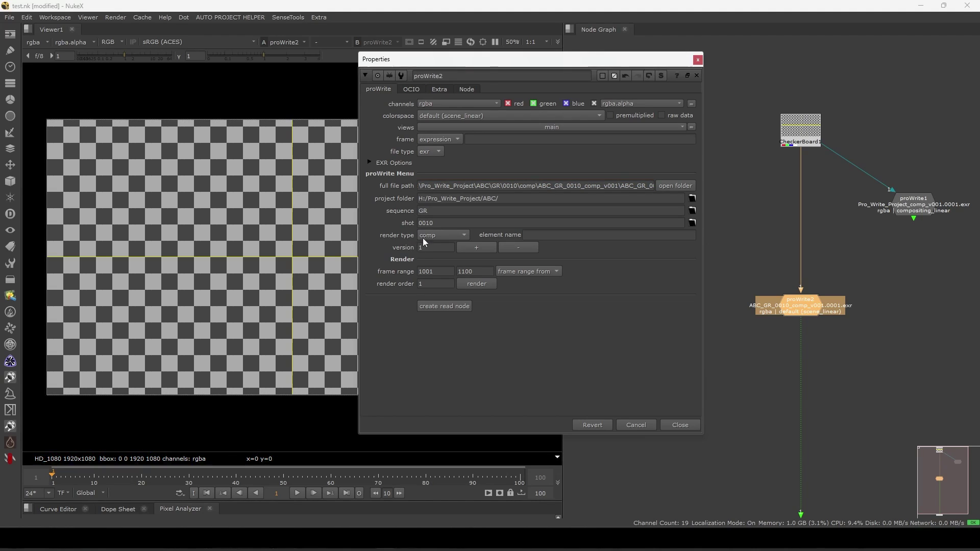
# - Review the available render types and the file name part of the full file path
pyautogui.click(454, 234)
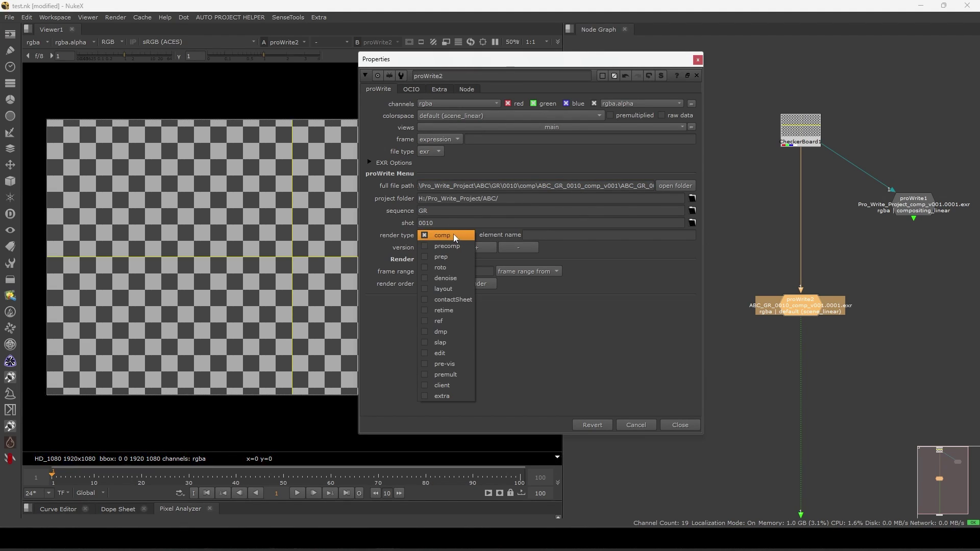
pyautogui.click(403, 240)
pyautogui.moveTo(542, 185); pyautogui.dragTo(654, 189)
pyautogui.click(562, 245)
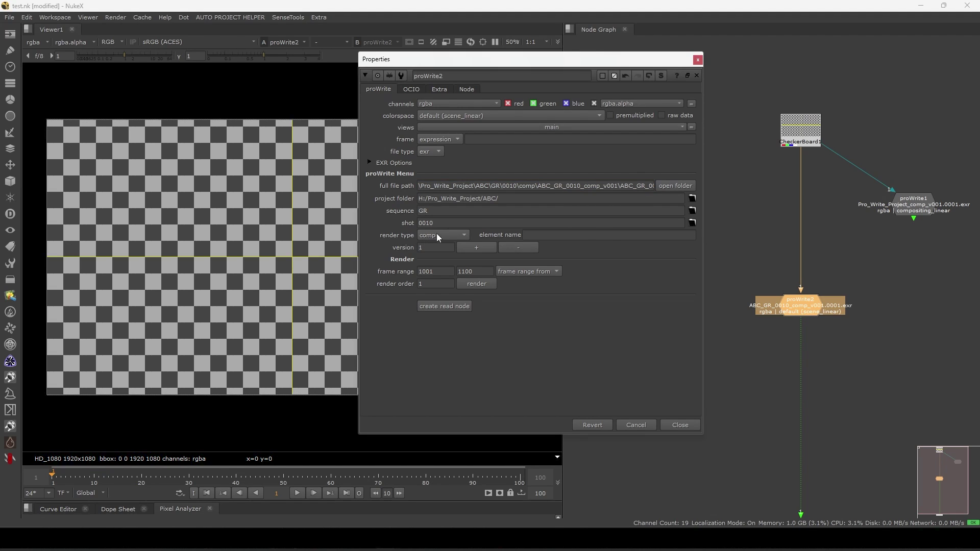
# - Try the precomp render type, check it in the full file path, and return the render type to comp
pyautogui.click(433, 236)
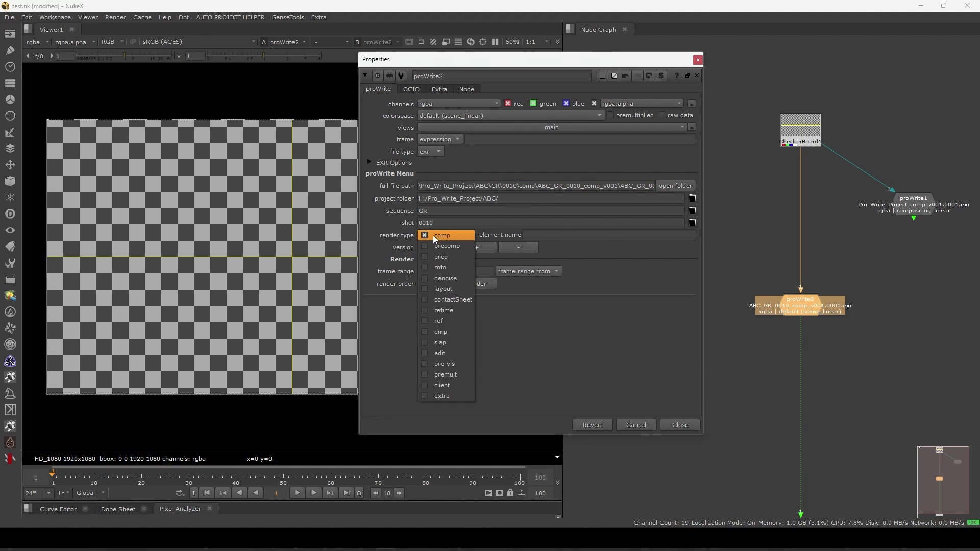
pyautogui.click(447, 248)
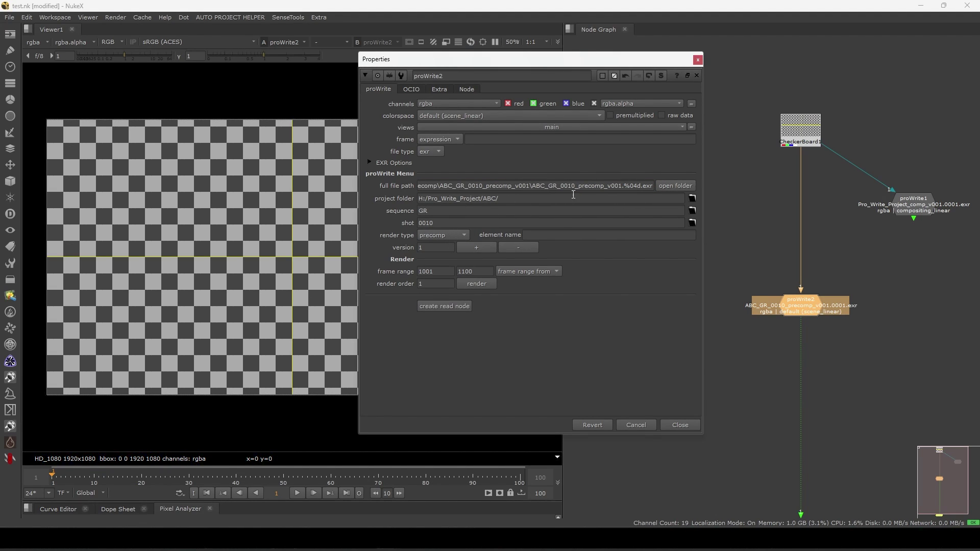
pyautogui.moveTo(576, 186); pyautogui.dragTo(602, 190)
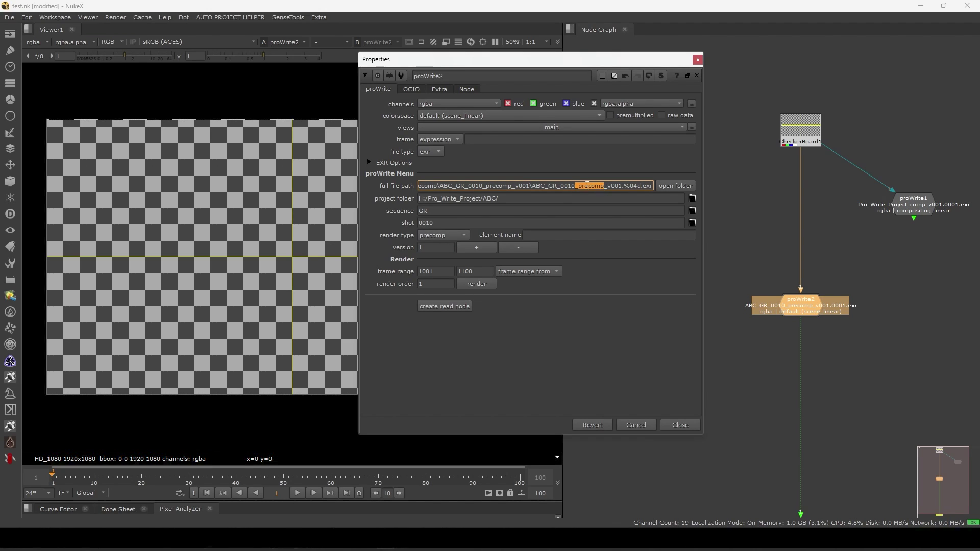
pyautogui.click(443, 235)
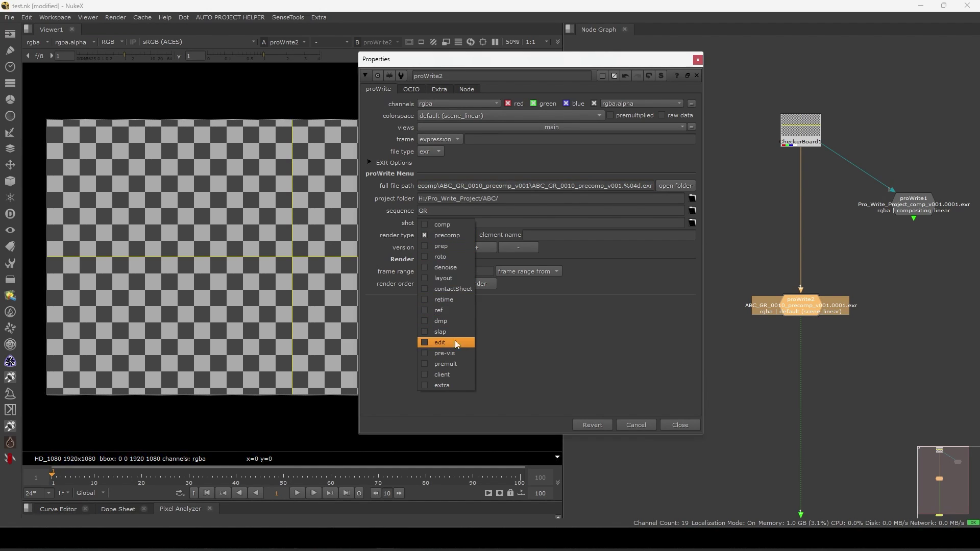
pyautogui.click(446, 228)
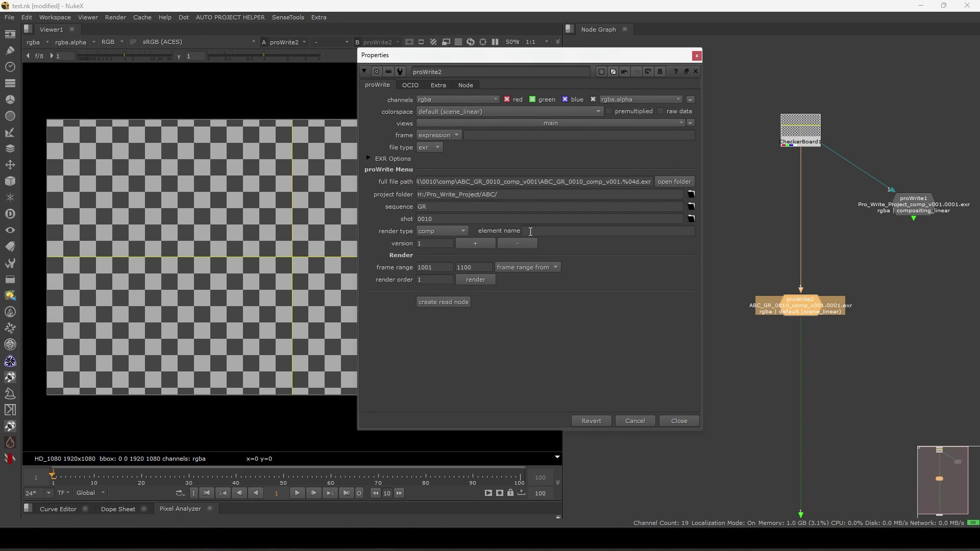
# - Switch the render type to precomp again to inspect the element name field, then restore comp
pyautogui.click(453, 233)
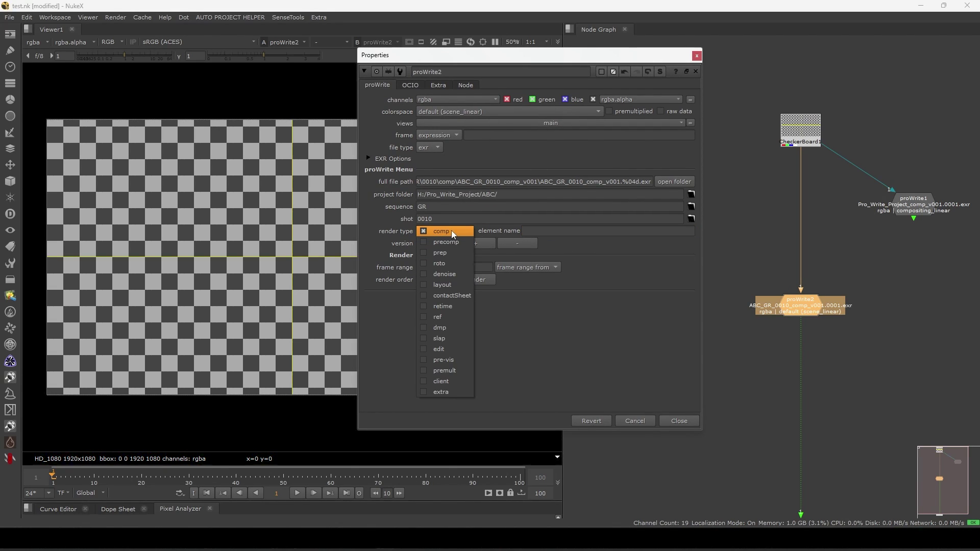
pyautogui.click(434, 230)
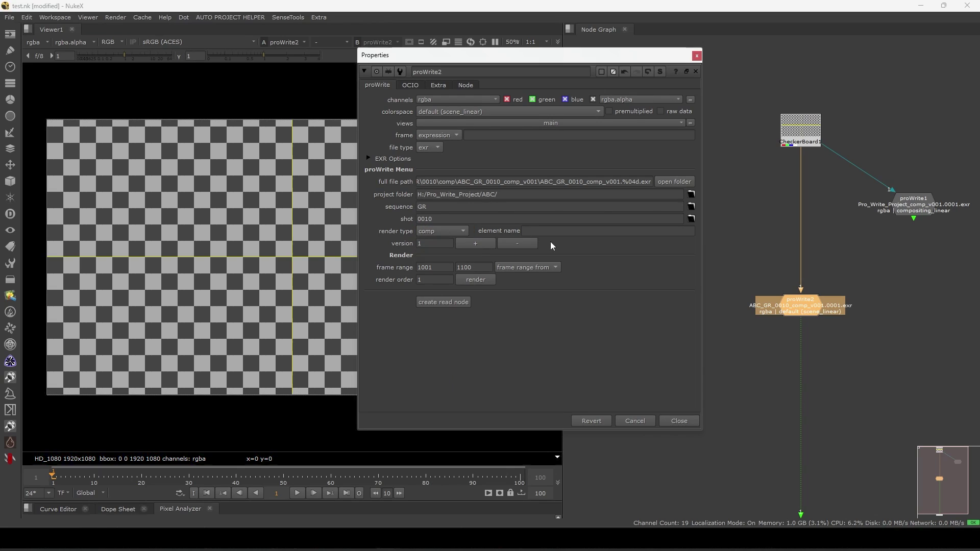
pyautogui.click(455, 231)
pyautogui.click(451, 242)
pyautogui.click(545, 231)
pyautogui.click(448, 230)
pyautogui.click(442, 219)
# - Try raising the proWrite2 version number and step it back down to 1
pyautogui.doubleClick(435, 244)
pyautogui.click(508, 246)
pyautogui.click(510, 247)
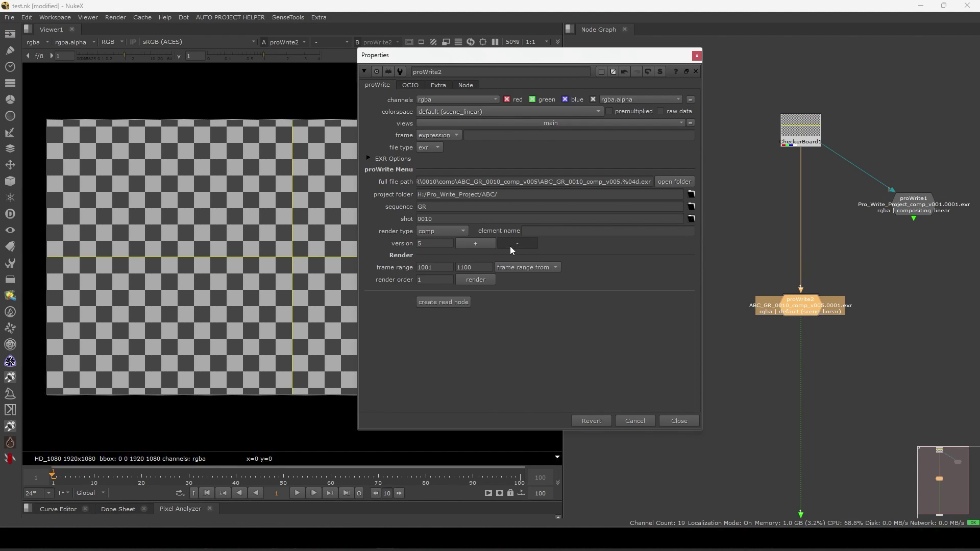
pyautogui.click(509, 246)
pyautogui.moveTo(429, 244); pyautogui.dragTo(406, 276)
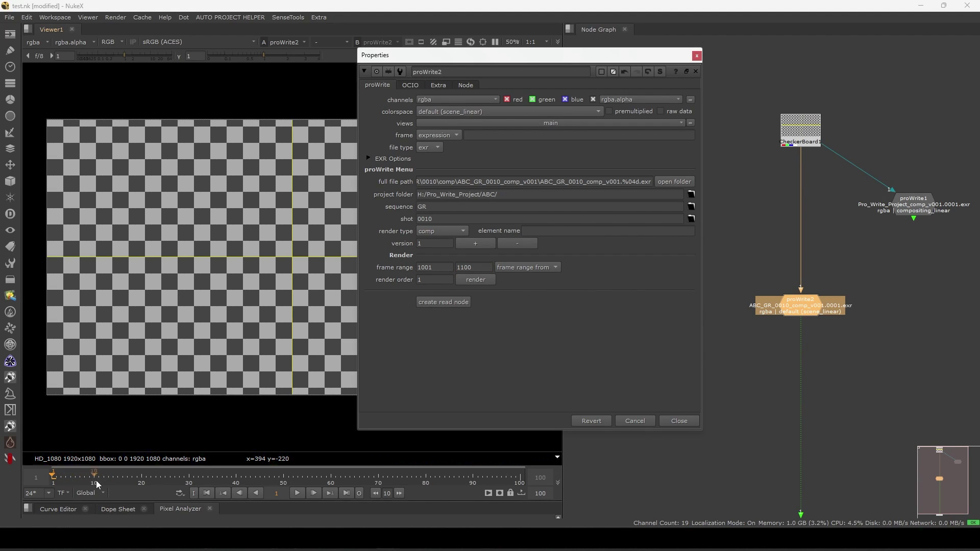
# - Take the proWrite2 frame range from the project settings and check its first and last frames
pyautogui.click(539, 269)
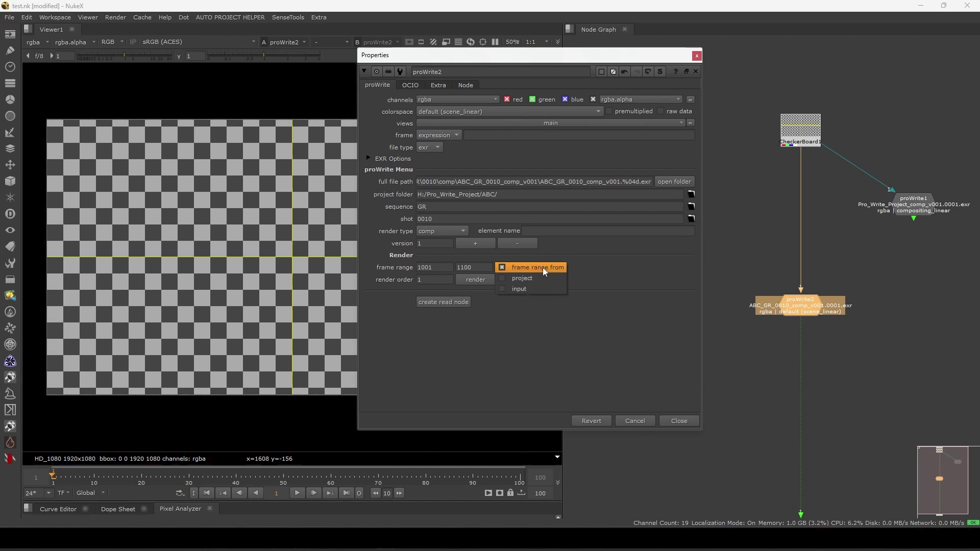
pyautogui.click(519, 279)
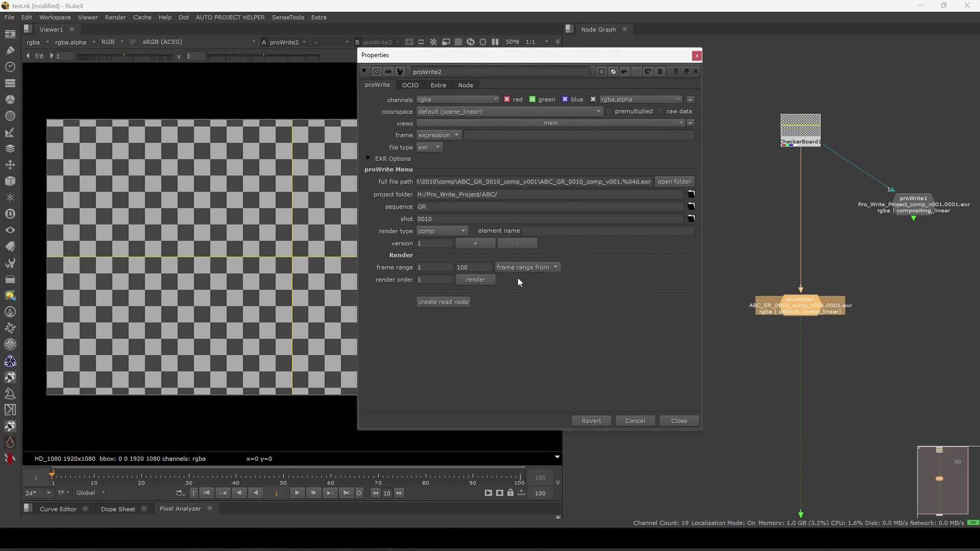
pyautogui.moveTo(422, 268); pyautogui.dragTo(416, 268)
pyautogui.moveTo(471, 268); pyautogui.dragTo(406, 282)
pyautogui.click(395, 290)
pyautogui.click(483, 294)
# - Set the last frame of the proWrite2 frame range to 1 and insert a Grade node between CheckerBoard1 and proWrite2
pyautogui.moveTo(799, 305); pyautogui.dragTo(800, 304)
pyautogui.click(479, 268)
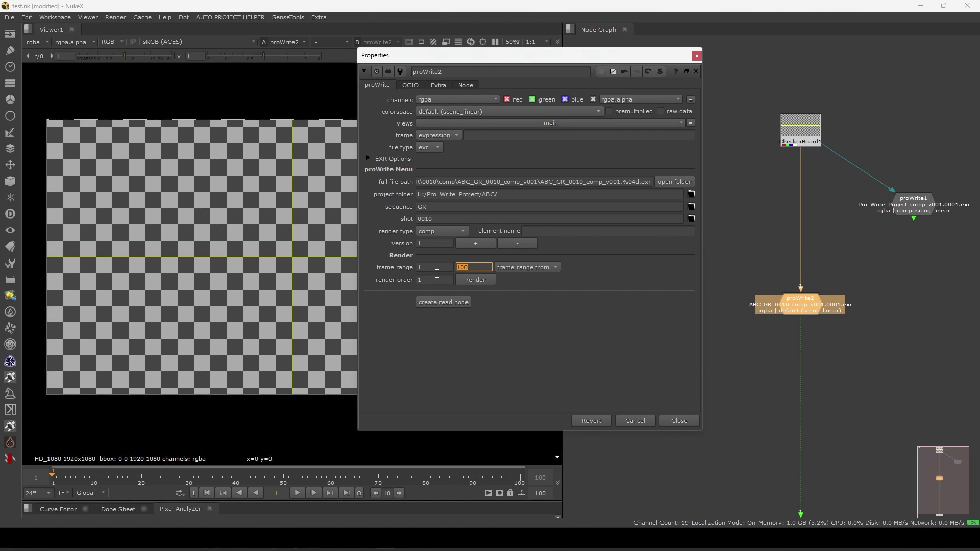
pyautogui.write('1g')
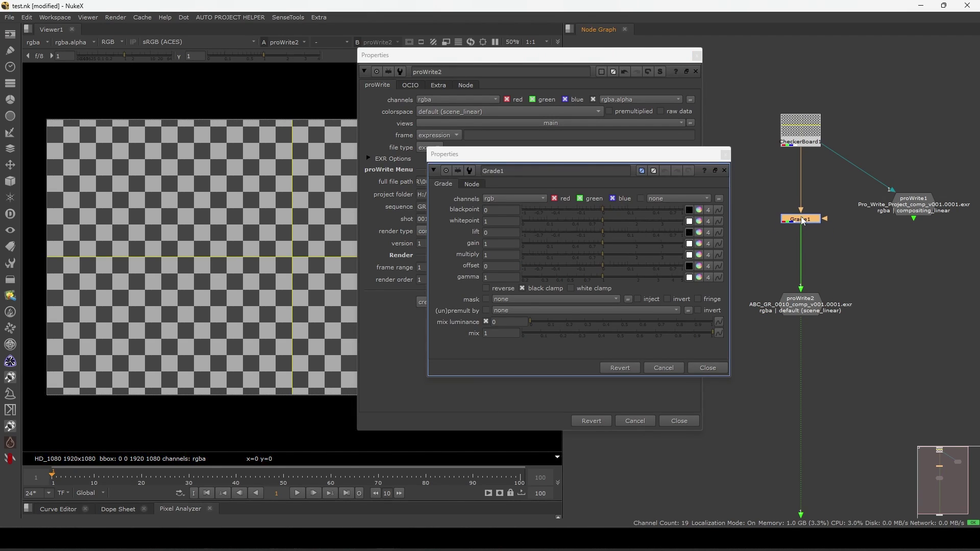
# - Tint the Grade1 gain red with green and blue at about 0.333, and shift Grade1 and proWrite2 slightly up in the graph
pyautogui.click(756, 209)
pyautogui.click(681, 378)
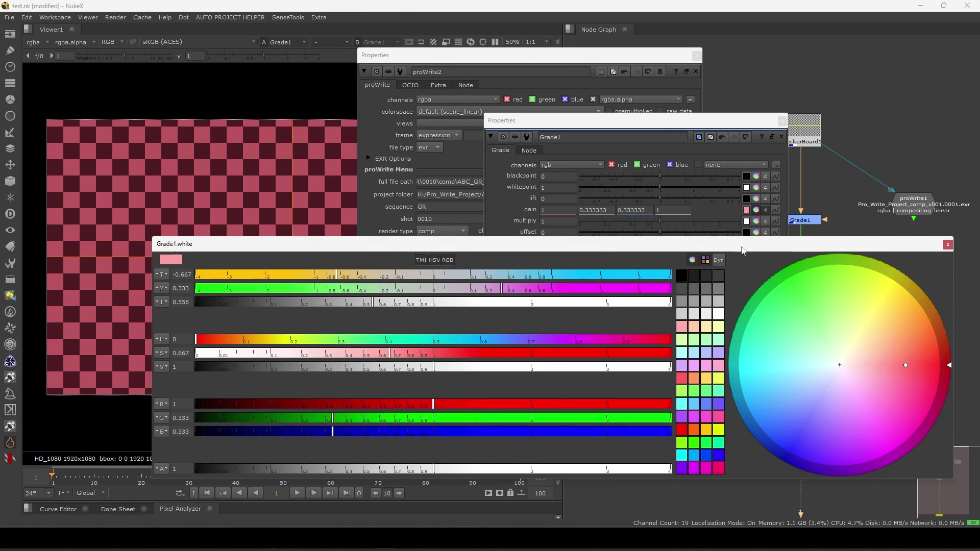
pyautogui.click(783, 122)
pyautogui.moveTo(800, 220); pyautogui.dragTo(800, 215)
pyautogui.moveTo(800, 301)
pyautogui.mouseDown()
pyautogui.moveTo(822, 288)
pyautogui.moveTo(800, 294)
pyautogui.mouseUp()
# - Render frame 1 from proWrite2 after reviewing the frame range and file path in the confirmation
pyautogui.moveTo(593, 63); pyautogui.dragTo(599, 57)
pyautogui.click(437, 198)
pyautogui.press('Tab')
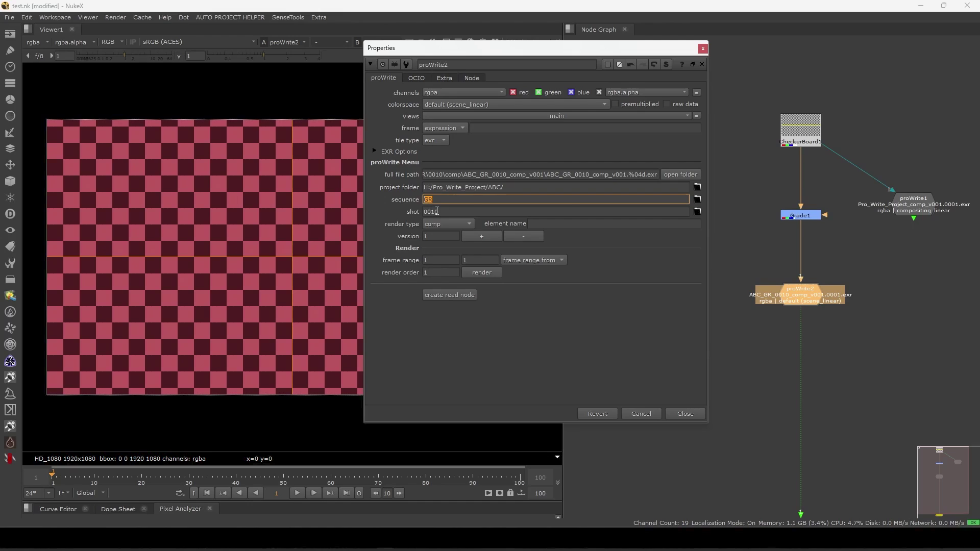
pyautogui.click(477, 276)
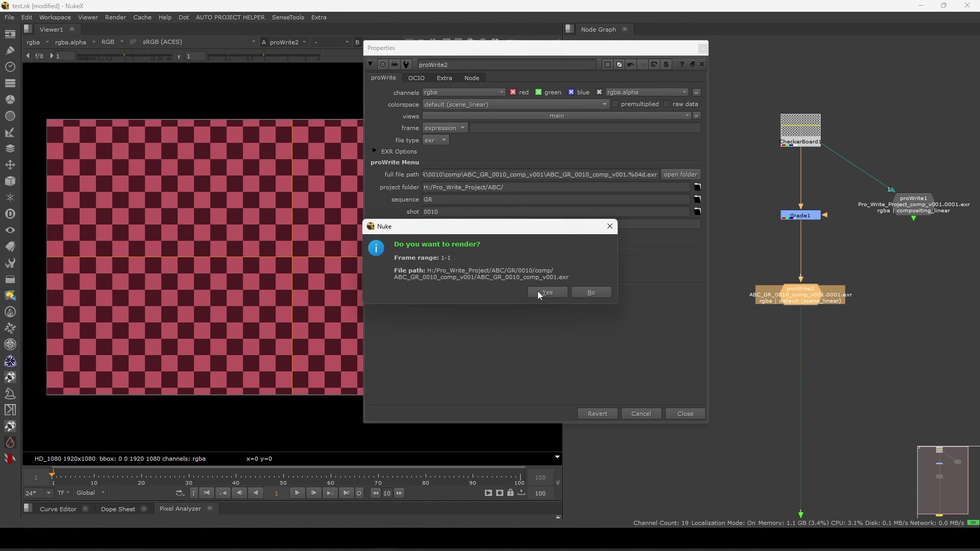
pyautogui.moveTo(489, 232); pyautogui.dragTo(520, 265)
pyautogui.click(570, 253)
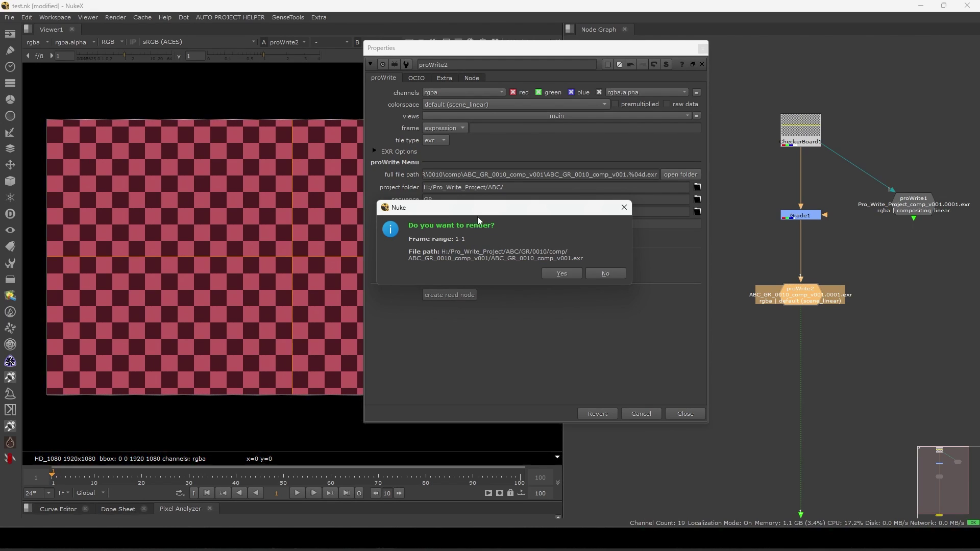
pyautogui.moveTo(479, 213); pyautogui.dragTo(483, 208)
pyautogui.click(562, 271)
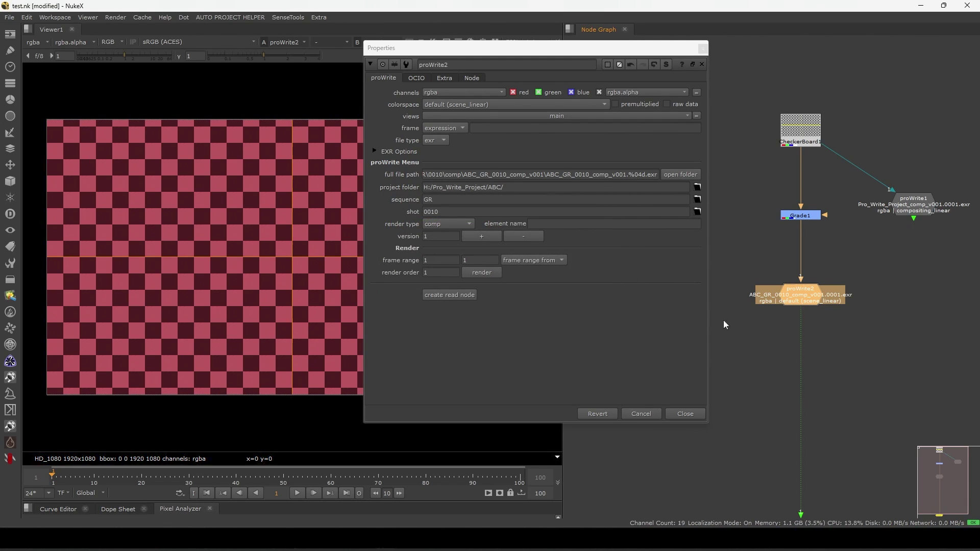
# - Create a read node from the proWrite2 render and show it in the viewer, placed slightly to the side below proWrite2
pyautogui.moveTo(807, 288); pyautogui.dragTo(808, 291)
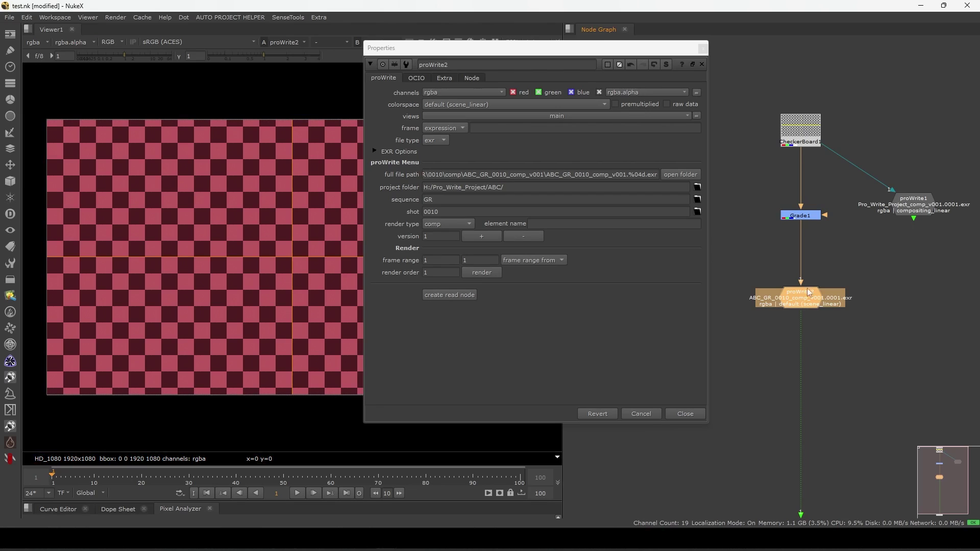
pyautogui.click(453, 295)
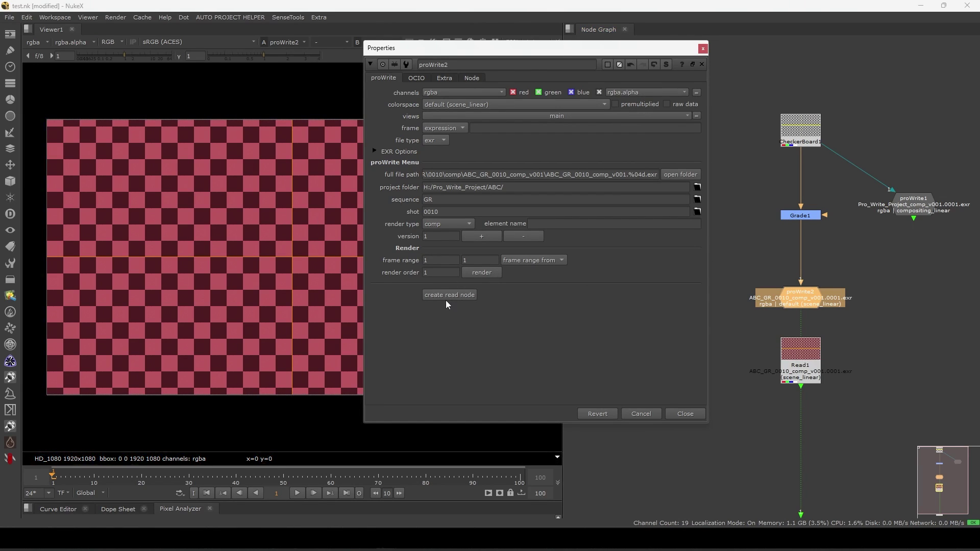
pyautogui.moveTo(848, 339); pyautogui.dragTo(864, 289, button='middle')
pyautogui.moveTo(822, 314); pyautogui.dragTo(858, 321)
pyautogui.press('1')
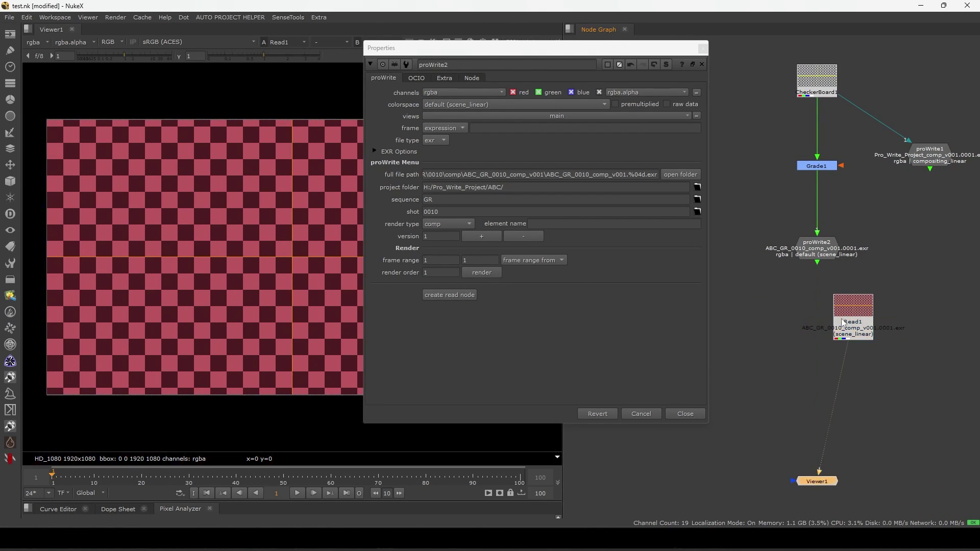
# - Close the proWrite2 properties, then inspect Read1's file name and move the node slightly closer to proWrite2
pyautogui.click(693, 411)
pyautogui.scroll(5, 822, 280)
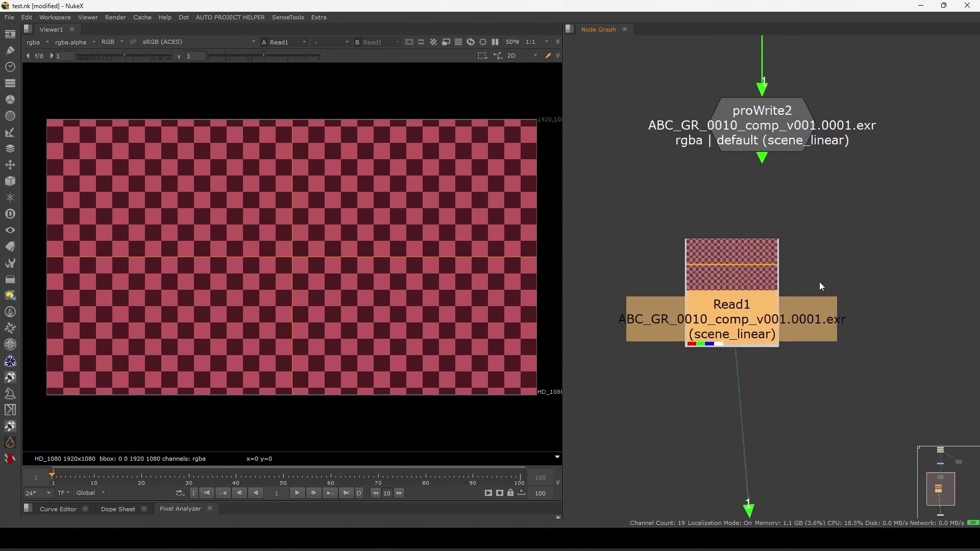
pyautogui.moveTo(603, 264); pyautogui.dragTo(715, 304)
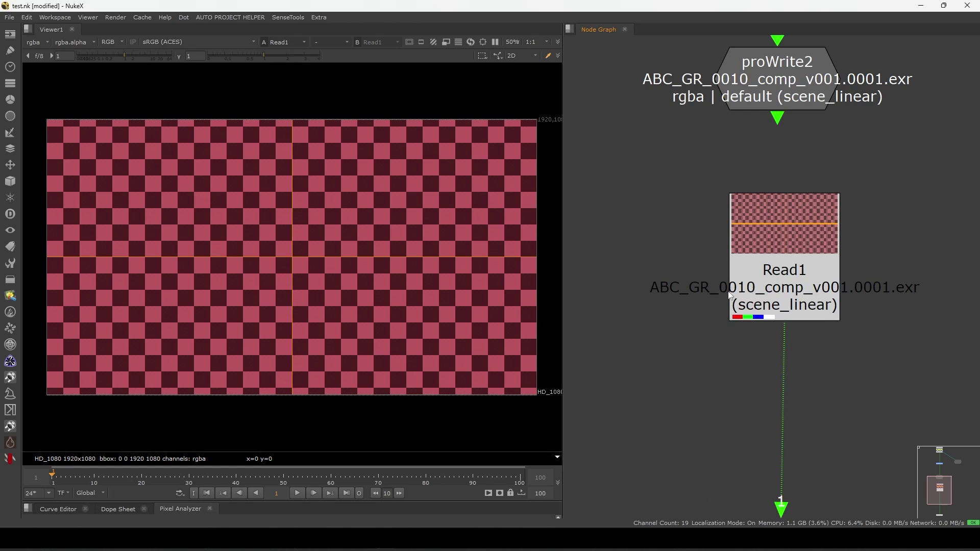
pyautogui.moveTo(766, 280)
pyautogui.mouseDown()
pyautogui.moveTo(798, 295)
pyautogui.moveTo(763, 263)
pyautogui.mouseUp()
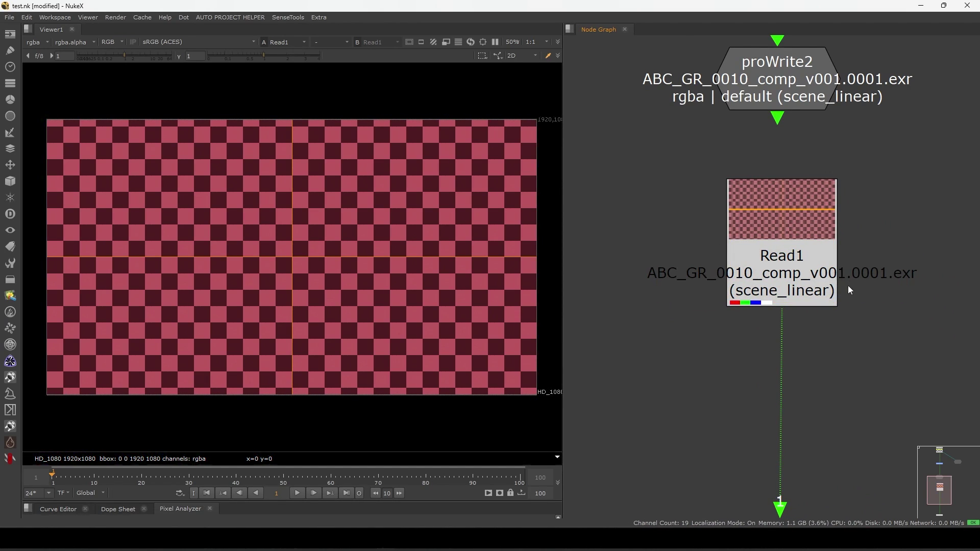
pyautogui.click(848, 290)
pyautogui.scroll(-5, 837, 294)
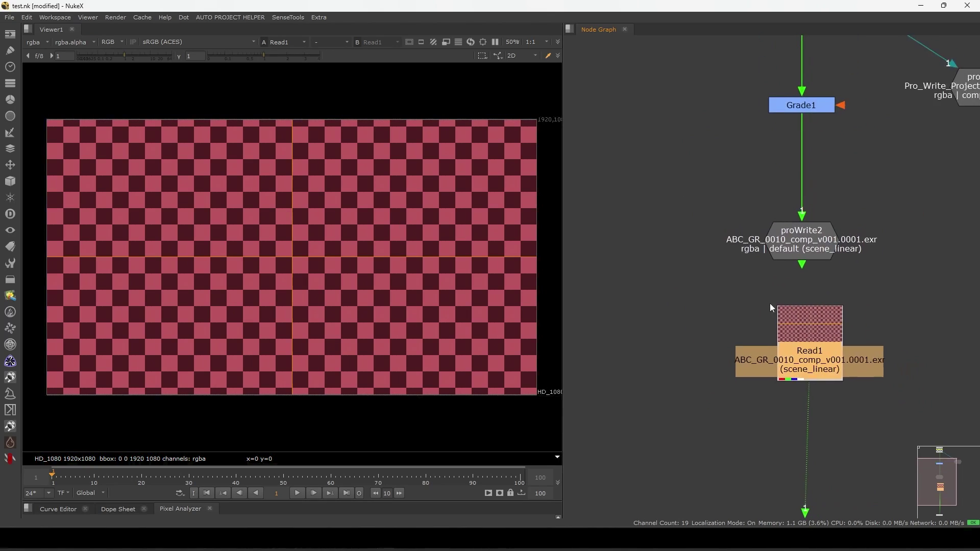
# - Open the output folder from the proWrite2 properties and examine the script folder and rendered EXR file inside
pyautogui.doubleClick(799, 258)
pyautogui.moveTo(453, 174); pyautogui.dragTo(592, 171)
pyautogui.click(620, 286)
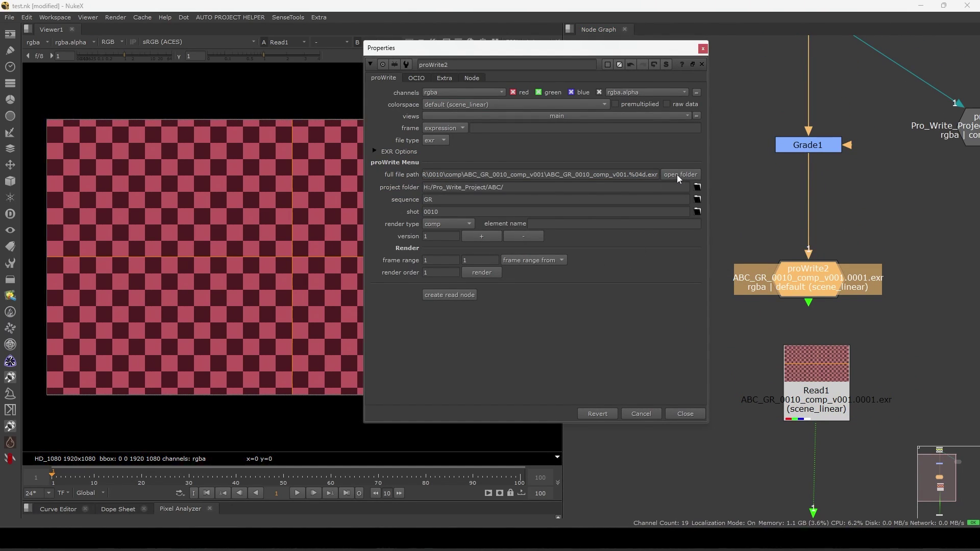
pyautogui.click(685, 175)
pyautogui.moveTo(285, 92); pyautogui.dragTo(174, 99)
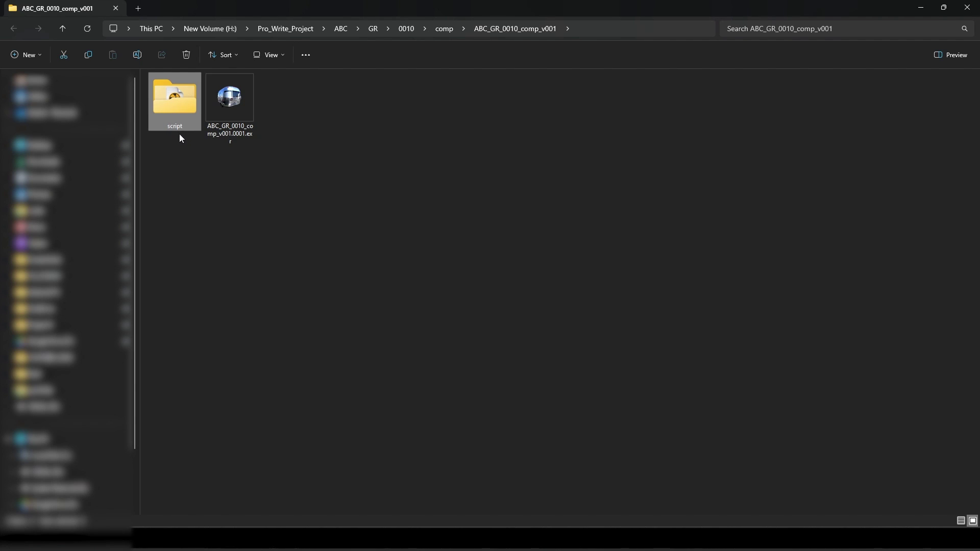
pyautogui.click(193, 186)
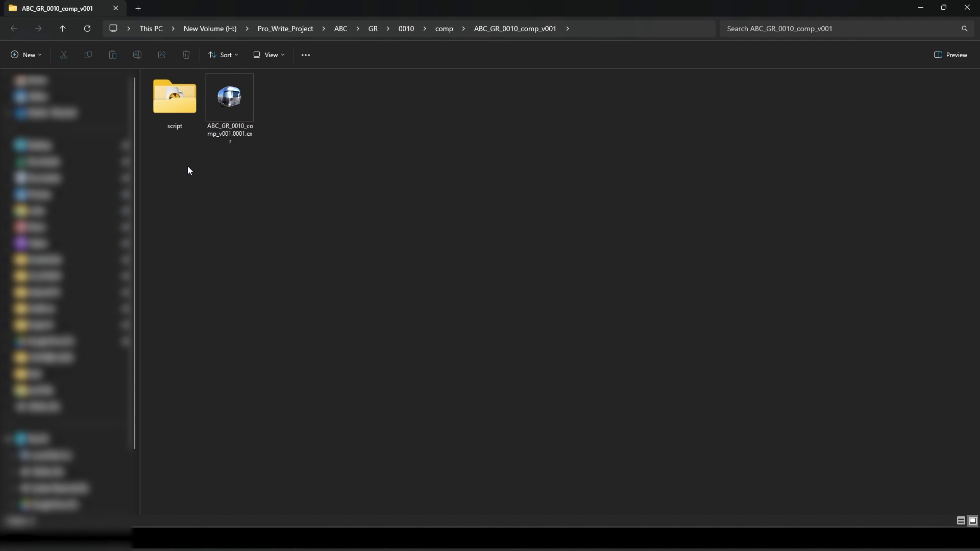
# - Check the saved Nuke script inside the comp render's script folder and return to Nuke
pyautogui.doubleClick(176, 108)
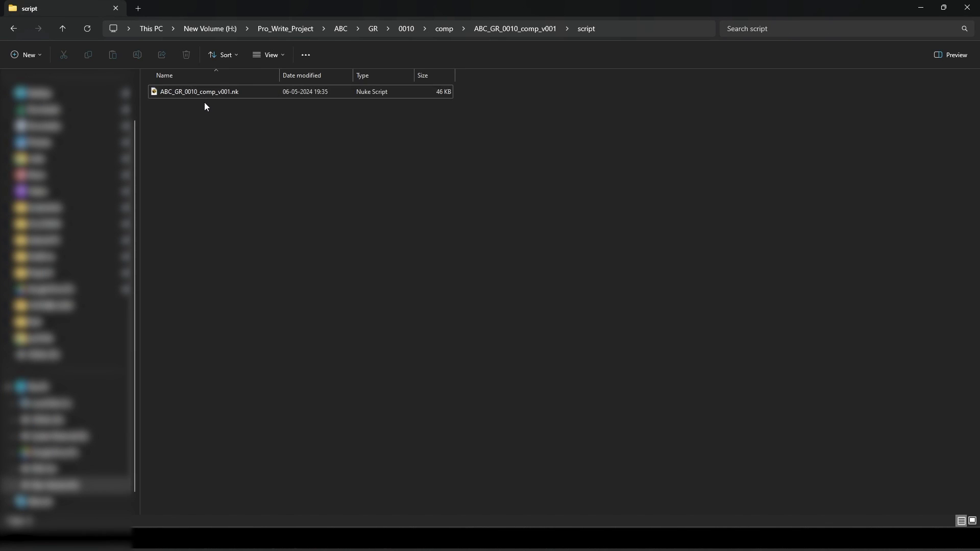
pyautogui.click(920, 9)
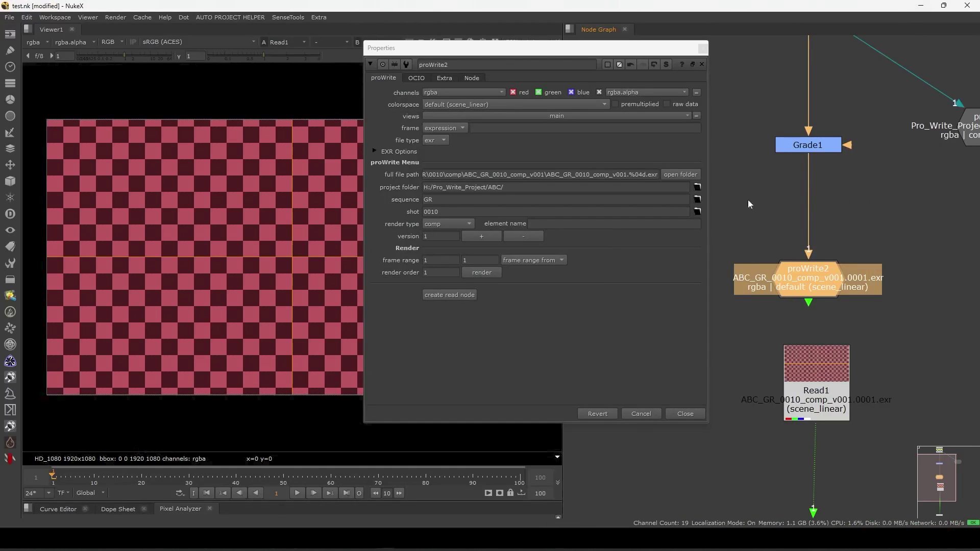
# - Examine the CheckerBoard1 and Grade1 nodes feeding proWrite2 in the node graph
pyautogui.click(442, 225)
pyautogui.moveTo(743, 66); pyautogui.dragTo(862, 223)
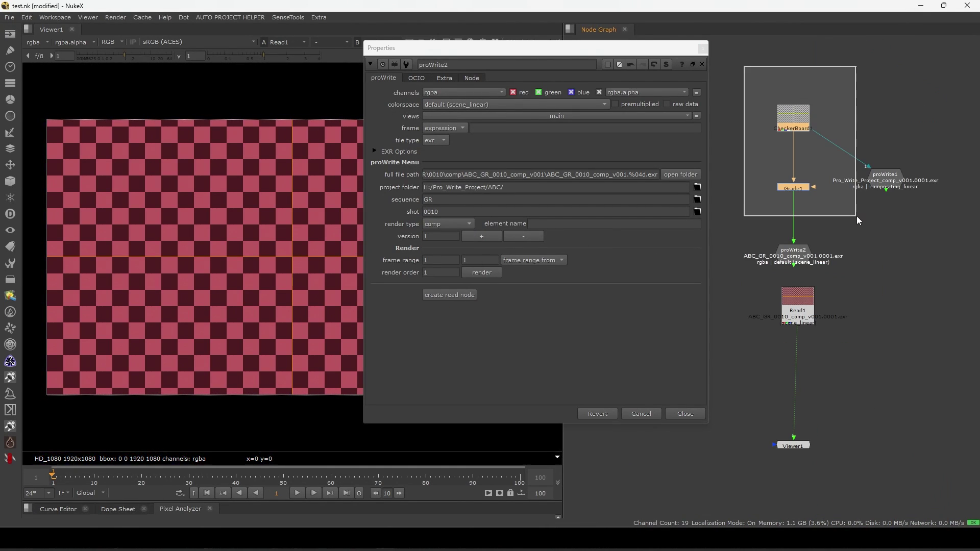
pyautogui.scroll(3, 860, 219)
pyautogui.moveTo(817, 206); pyautogui.dragTo(876, 229, button='middle')
pyautogui.moveTo(823, 287); pyautogui.dragTo(825, 282)
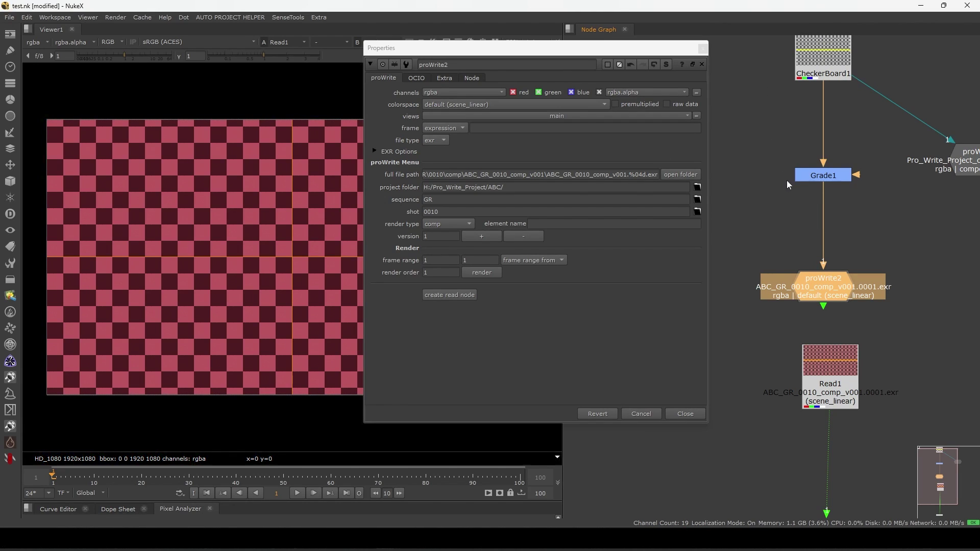
pyautogui.click(820, 175)
pyautogui.moveTo(826, 175); pyautogui.dragTo(823, 173)
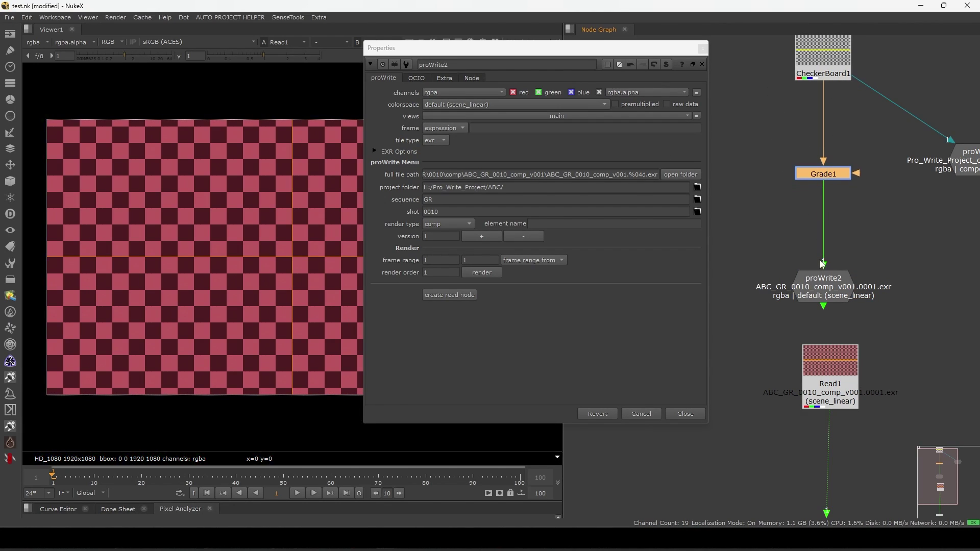
pyautogui.moveTo(827, 285); pyautogui.dragTo(828, 279)
pyautogui.moveTo(850, 277); pyautogui.dragTo(839, 269, button='middle')
# - Set proWrite2's render type to precomp and its element name to RED
pyautogui.click(449, 225)
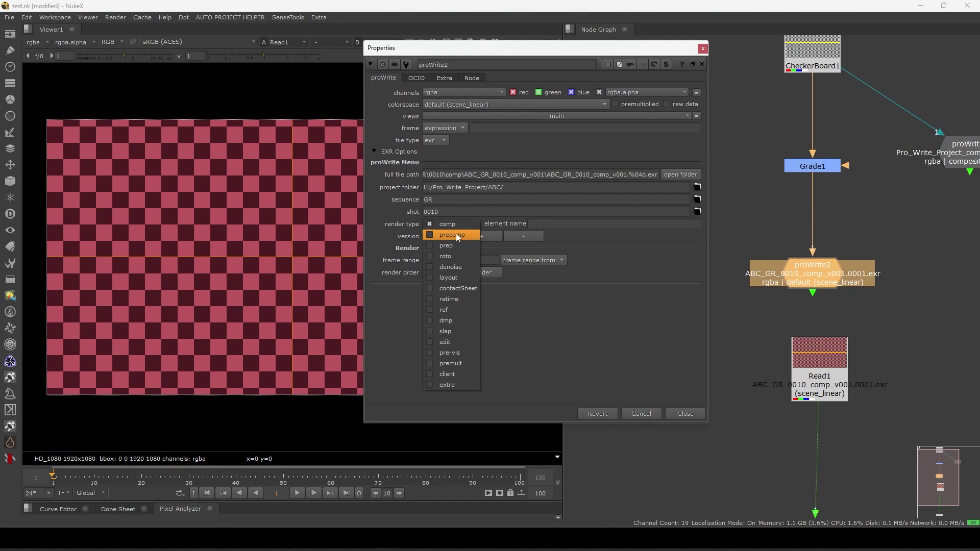
pyautogui.click(455, 236)
pyautogui.click(549, 222)
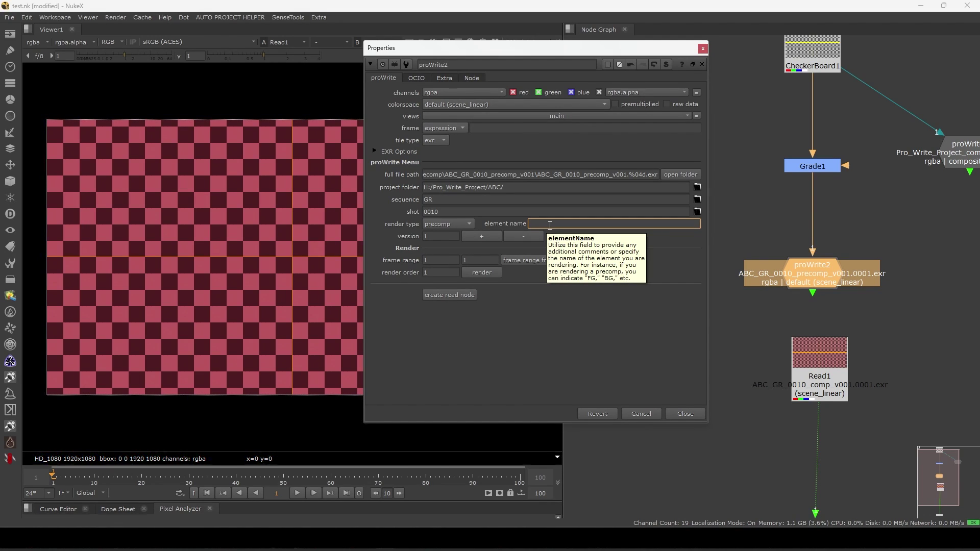
pyautogui.press('Return')
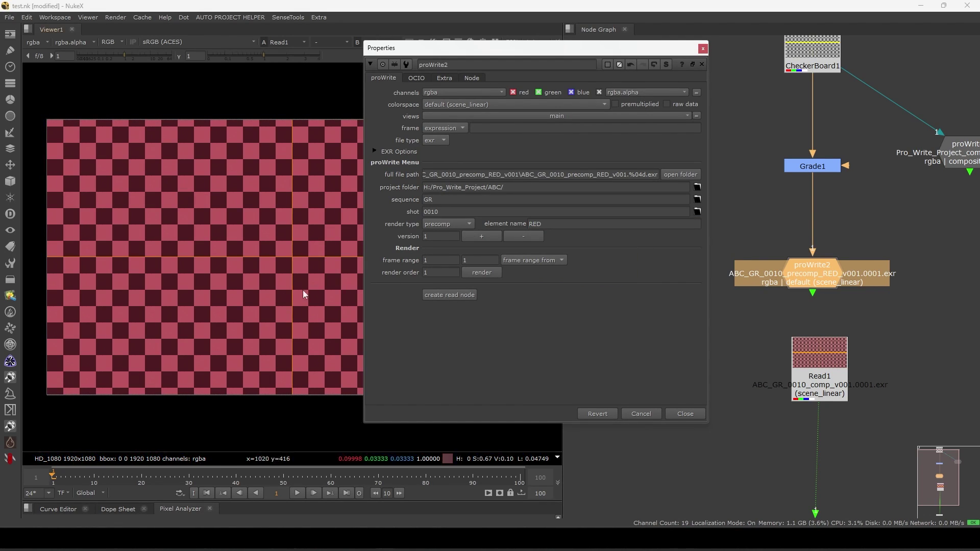
# - Move the proWrite2 properties clear of the node graph and inspect the file name on the proWrite2 node
pyautogui.scroll(4, 853, 288)
pyautogui.moveTo(851, 291); pyautogui.dragTo(822, 296, button='middle')
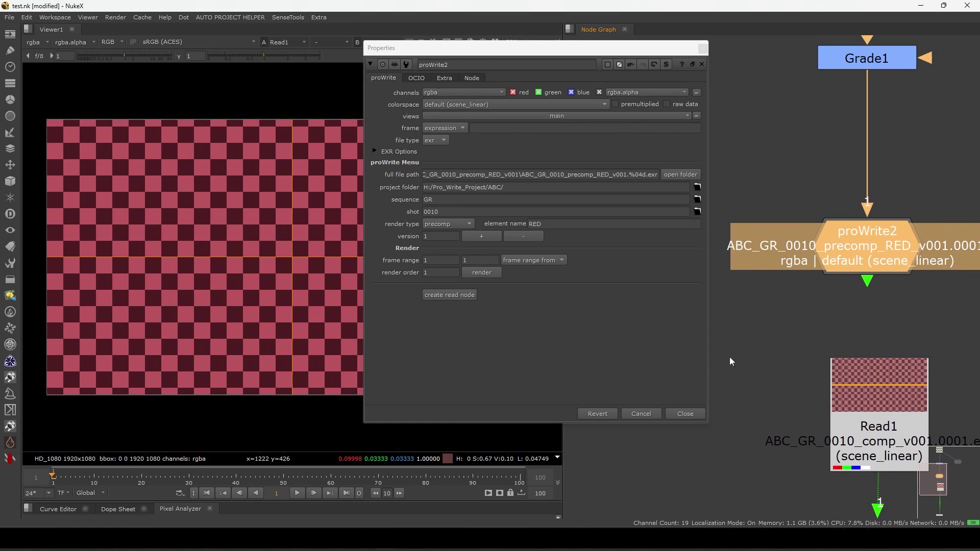
pyautogui.moveTo(665, 48); pyautogui.dragTo(432, 128)
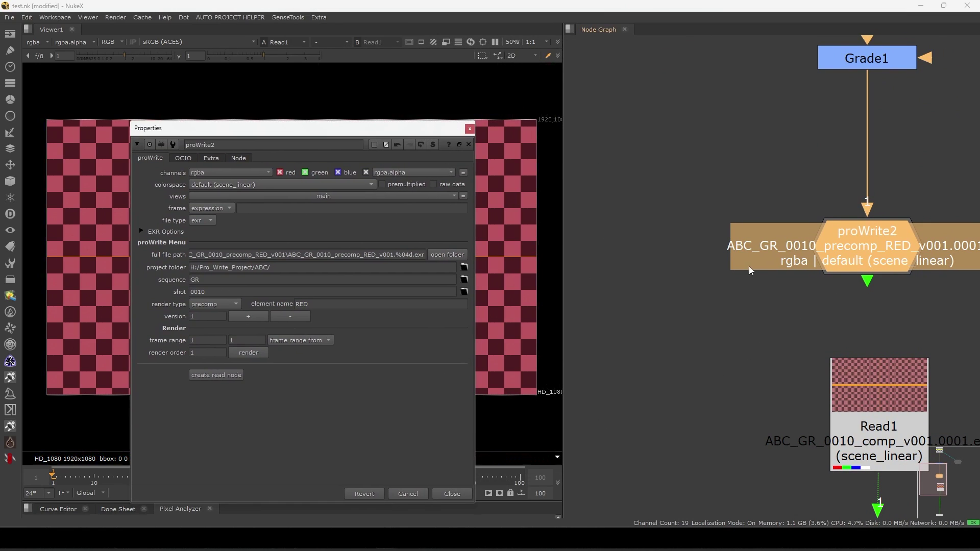
pyautogui.moveTo(748, 267); pyautogui.dragTo(628, 263, button='middle')
pyautogui.moveTo(591, 226); pyautogui.dragTo(680, 245)
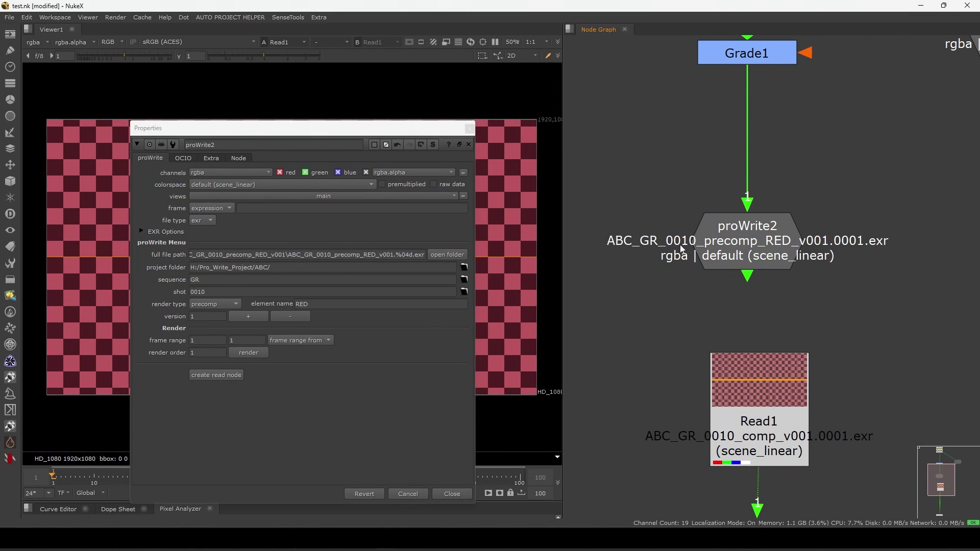
pyautogui.moveTo(441, 129); pyautogui.dragTo(531, 69)
pyautogui.moveTo(684, 247); pyautogui.dragTo(729, 248, button='middle')
pyautogui.click(729, 246)
# - Render frame 1 of the RED precomp from proWrite2 and create a read node from the render
pyautogui.click(347, 293)
pyautogui.click(547, 296)
pyautogui.click(307, 317)
# - Place the Read2 node to the left of Read1 and slightly lower in the node graph
pyautogui.moveTo(709, 349); pyautogui.dragTo(729, 232, button='middle')
pyautogui.moveTo(852, 269); pyautogui.dragTo(717, 355)
pyautogui.scroll(-3, 780, 306)
pyautogui.moveTo(789, 295); pyautogui.dragTo(783, 335, button='middle')
pyautogui.moveTo(782, 336); pyautogui.dragTo(787, 309)
pyautogui.moveTo(709, 390); pyautogui.dragTo(668, 333)
pyautogui.moveTo(669, 333); pyautogui.dragTo(755, 301, button='middle')
pyautogui.moveTo(756, 301); pyautogui.dragTo(760, 308)
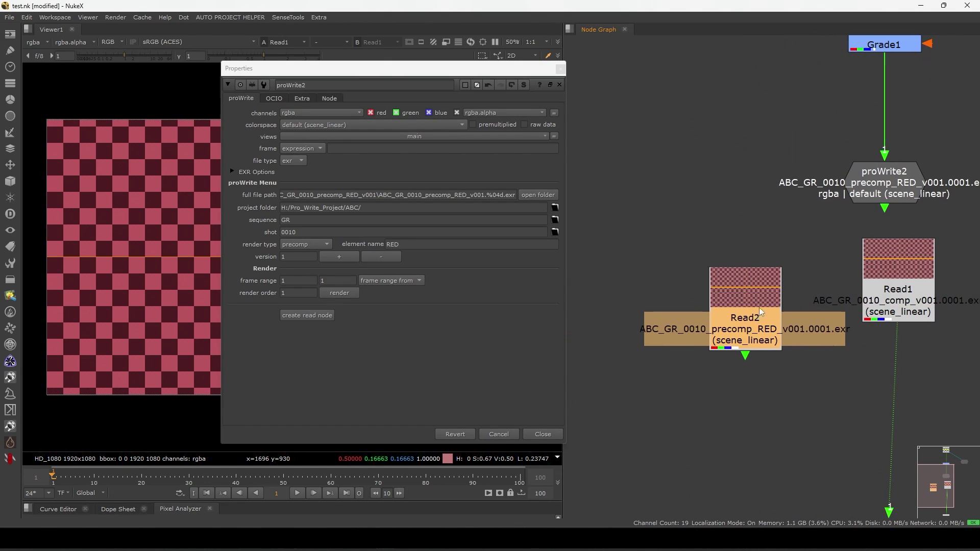
# - Open the precomp output folder from proWrite2 and examine the rendered EXR and the script in its script folder
pyautogui.click(538, 195)
pyautogui.click(238, 134)
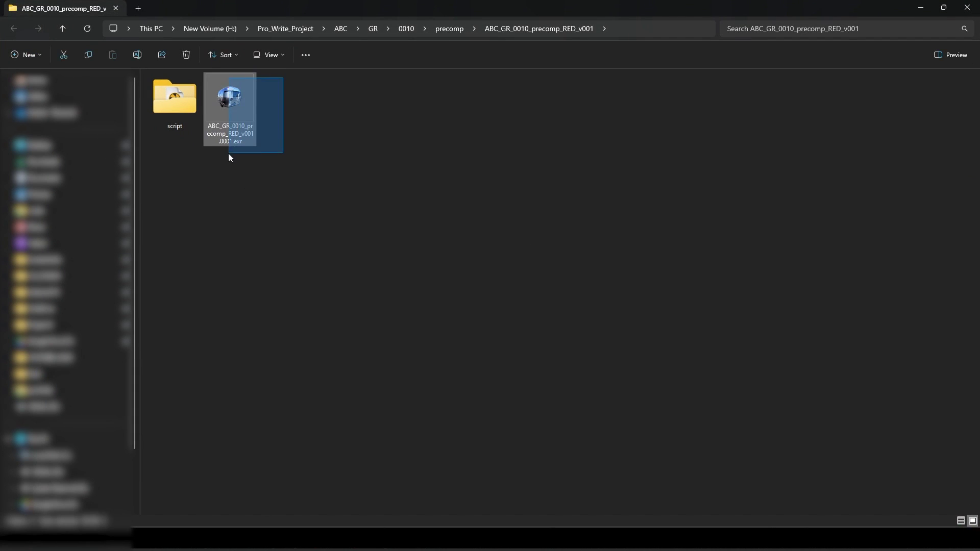
pyautogui.doubleClick(178, 112)
pyautogui.click(166, 97)
pyautogui.moveTo(165, 111); pyautogui.dragTo(236, 97)
pyautogui.click(241, 112)
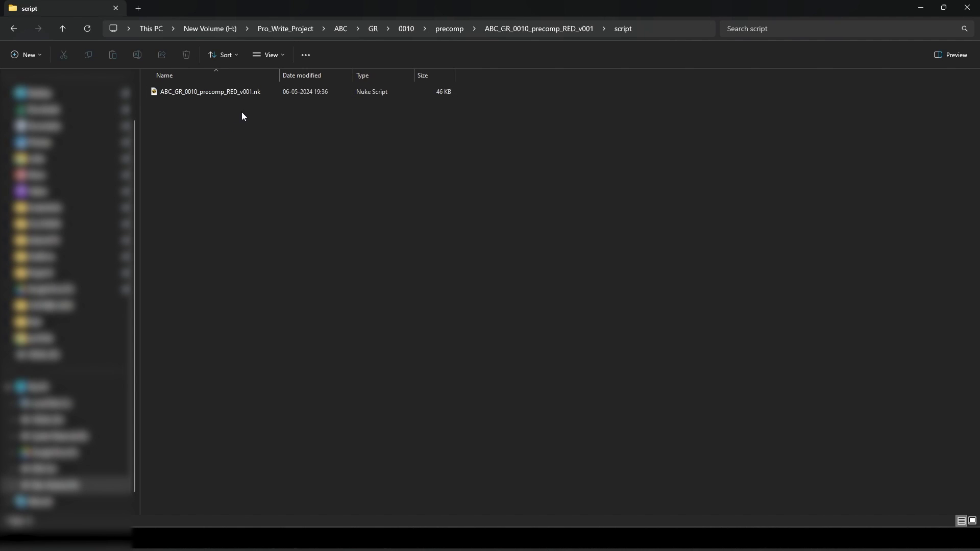
# - Recheck the saved precomp script against Read2, then browse the parent precomp folder and reopen ABC_GR_0010_precomp_RED_v001
pyautogui.click(920, 7)
pyautogui.moveTo(757, 311); pyautogui.dragTo(738, 297)
pyautogui.hotkey('alt', 'Tab')
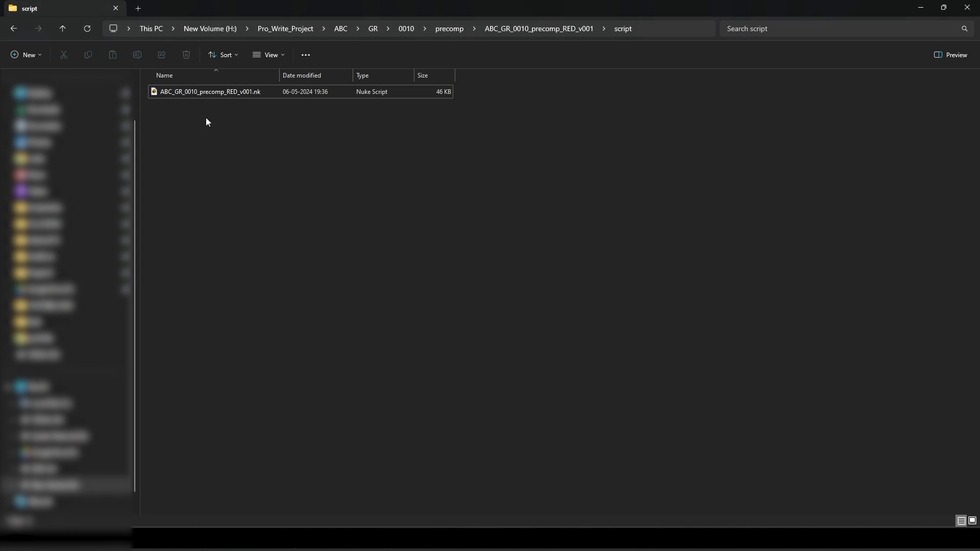
pyautogui.moveTo(196, 130); pyautogui.dragTo(238, 90)
pyautogui.click(228, 111)
pyautogui.click(520, 29)
pyautogui.click(448, 30)
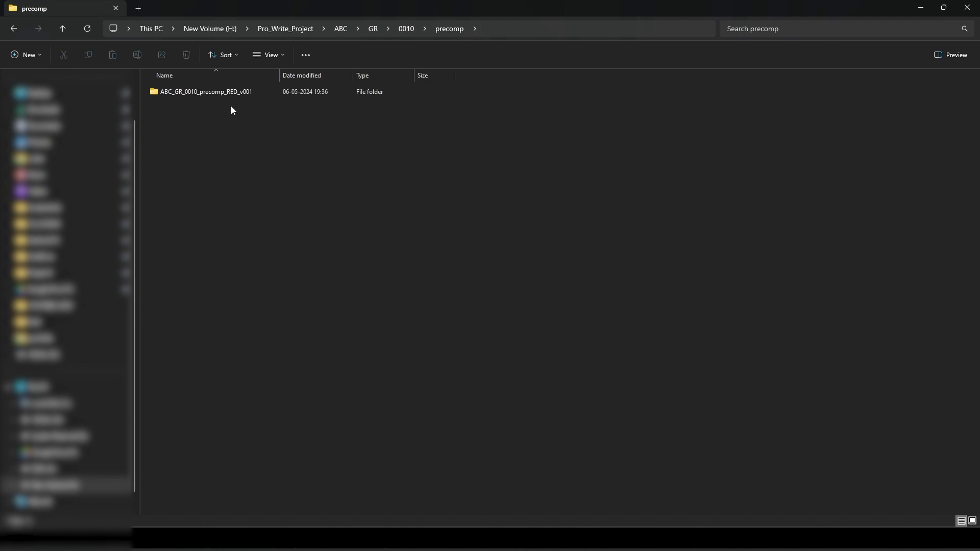
pyautogui.doubleClick(231, 92)
# - Return to Nuke and increase proWrite2's version to 2
pyautogui.click(920, 7)
pyautogui.click(339, 256)
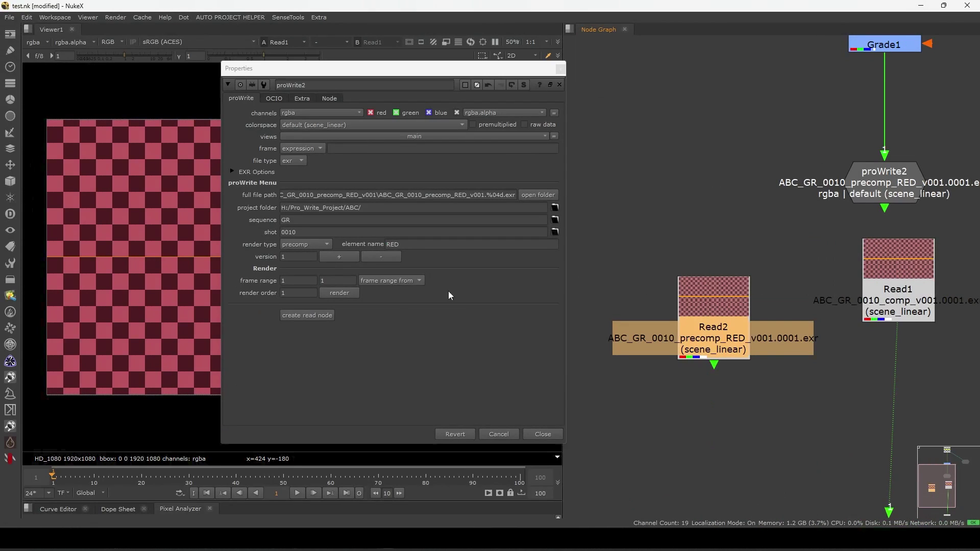
pyautogui.click(307, 314)
pyautogui.click(544, 294)
pyautogui.moveTo(872, 287); pyautogui.dragTo(804, 296)
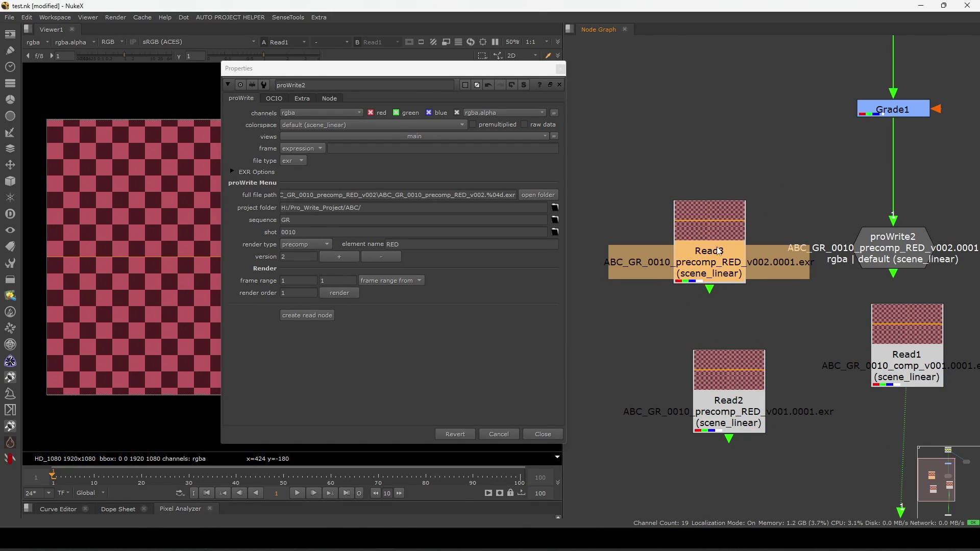
pyautogui.press('Delete')
# - Change Grade1's gain to the orange swatch with red 1, green 0.375 and blue 0, then close its properties
pyautogui.moveTo(807, 157); pyautogui.dragTo(756, 240, button='middle')
pyautogui.click(840, 189)
pyautogui.moveTo(842, 189); pyautogui.dragTo(842, 185)
pyautogui.doubleClick(842, 185)
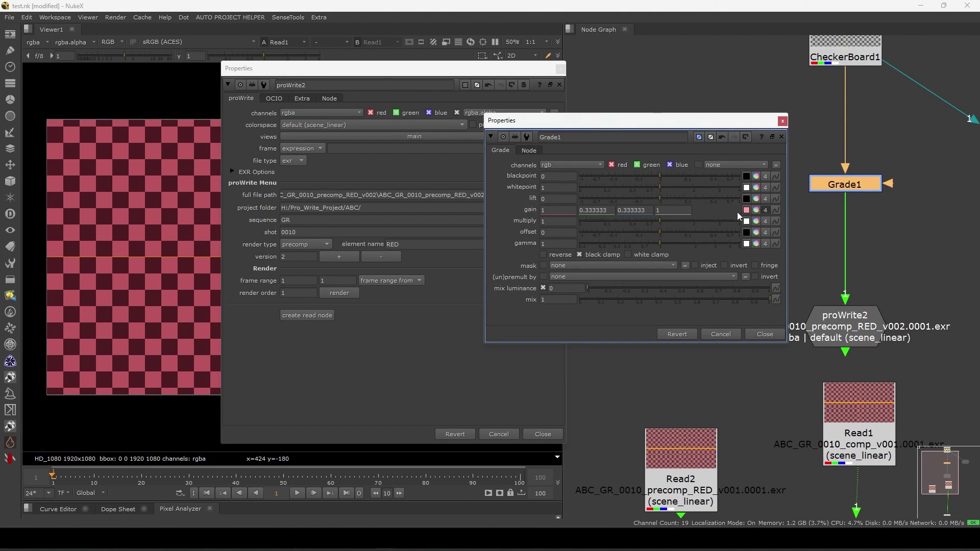
pyautogui.click(756, 210)
pyautogui.click(693, 430)
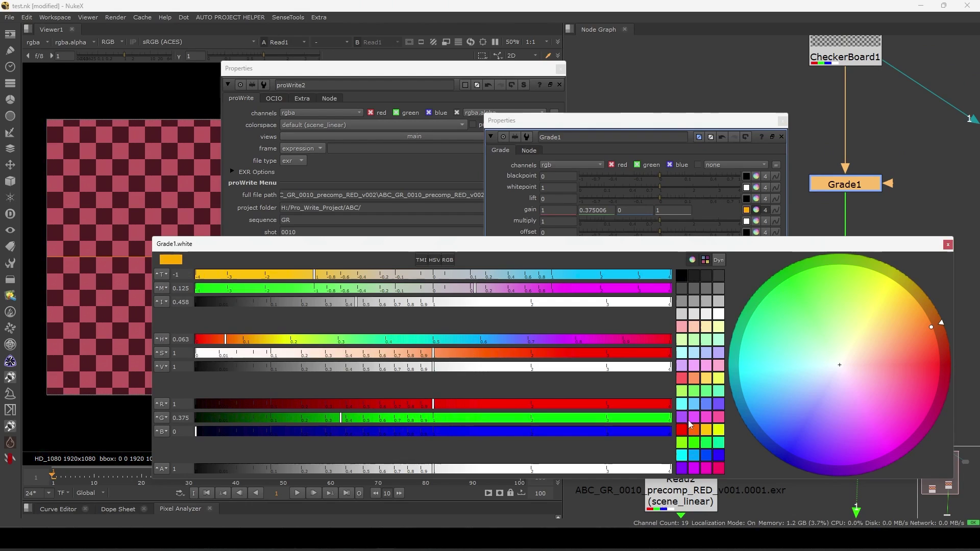
pyautogui.click(783, 125)
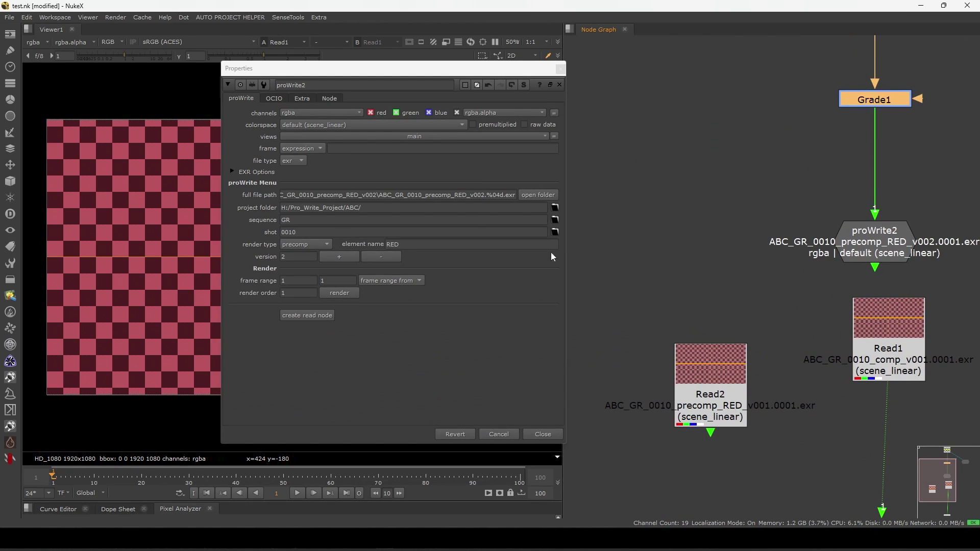
# - Render frame 1 of the RED precomp version 2 and create a read node from the render
pyautogui.click(338, 293)
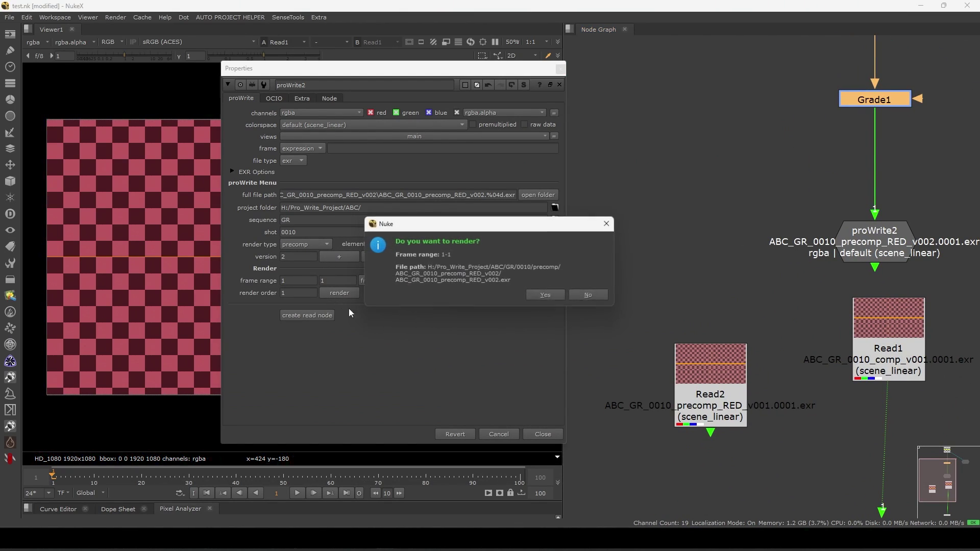
pyautogui.click(539, 297)
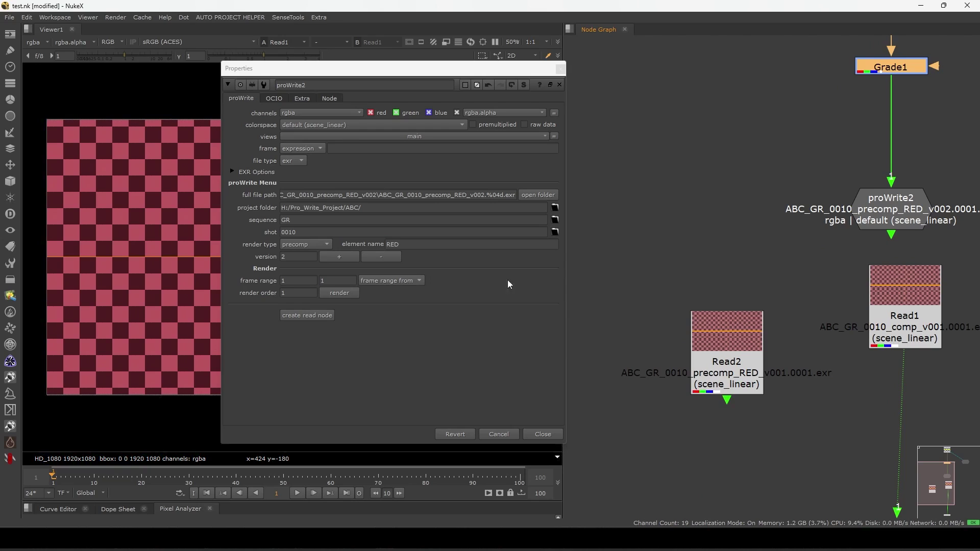
pyautogui.click(316, 314)
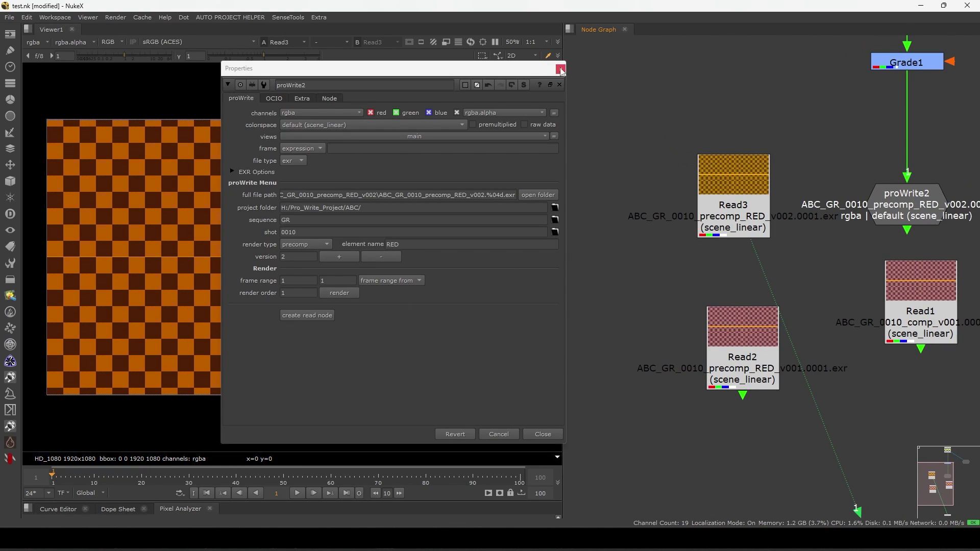
# - Close the proWrite2 properties and compare Read3 on viewer input 1 with Read2 on viewer input 2
pyautogui.click(560, 68)
pyautogui.moveTo(731, 180); pyautogui.dragTo(631, 196)
pyautogui.moveTo(735, 330); pyautogui.dragTo(735, 298)
pyautogui.moveTo(633, 197); pyautogui.dragTo(619, 214)
pyautogui.press('1')
pyautogui.moveTo(728, 289); pyautogui.dragTo(731, 282)
pyautogui.press('2')
pyautogui.press('1')
pyautogui.press('2')
pyautogui.press('1')
# - Rearrange the read nodes so Read2 sits above and Read3 sits below it to the left
pyautogui.moveTo(649, 235); pyautogui.dragTo(663, 181)
pyautogui.moveTo(748, 287); pyautogui.dragTo(731, 163)
pyautogui.moveTo(663, 181); pyautogui.dragTo(628, 307)
pyautogui.moveTo(746, 193); pyautogui.dragTo(730, 184)
pyautogui.moveTo(783, 149); pyautogui.dragTo(755, 164, button='middle')
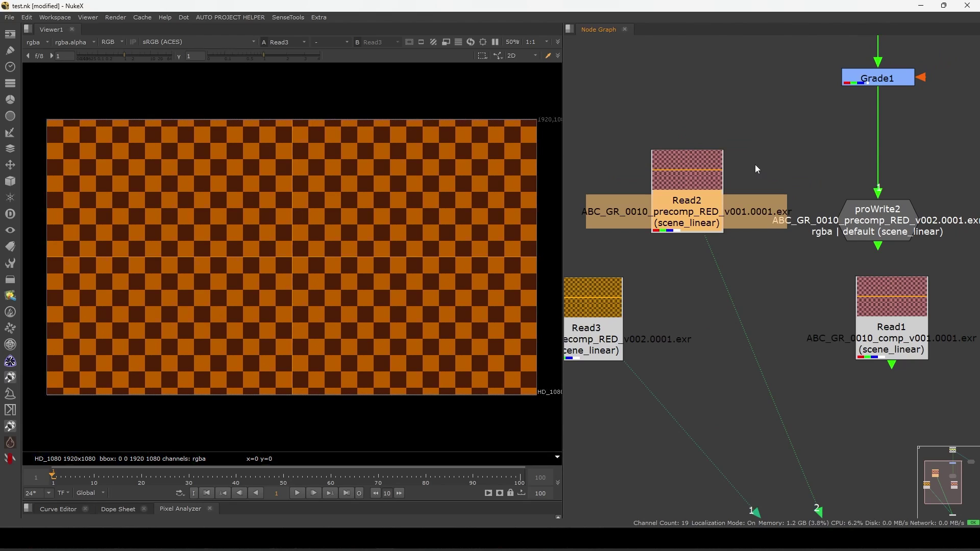
# - Examine the Grade1 and Read2 nodes and check Read2's file path in its properties
pyautogui.moveTo(824, 89); pyautogui.dragTo(798, 152, button='middle')
pyautogui.moveTo(859, 138); pyautogui.dragTo(862, 122)
pyautogui.moveTo(694, 266); pyautogui.dragTo(691, 225)
pyautogui.moveTo(696, 259); pyautogui.dragTo(719, 250, button='middle')
pyautogui.moveTo(693, 237); pyautogui.dragTo(688, 232)
pyautogui.moveTo(689, 229); pyautogui.dragTo(676, 225)
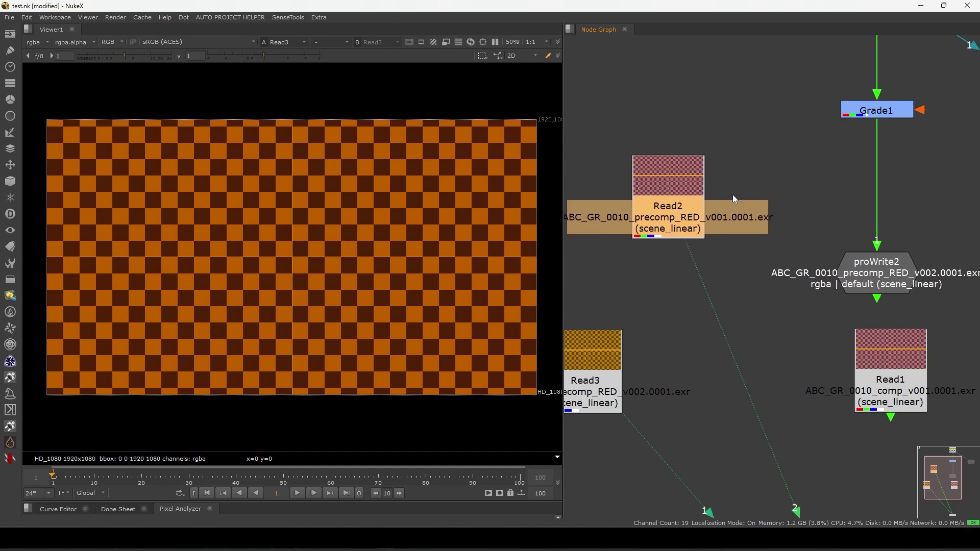
pyautogui.moveTo(673, 195); pyautogui.dragTo(682, 196, button='middle')
pyautogui.doubleClick(697, 195)
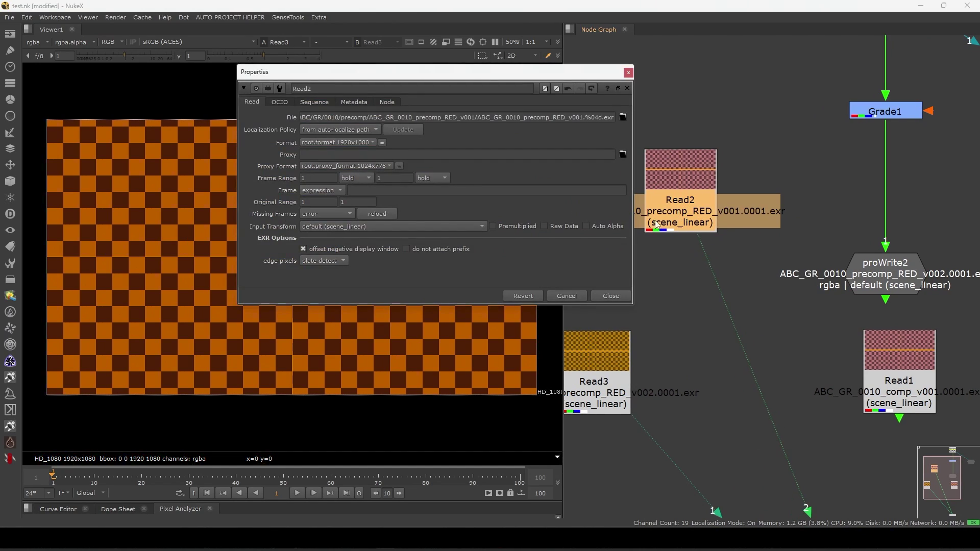
pyautogui.click(607, 295)
# - Set proWrite2's version to 1 and check the saved script in that version's output folder
pyautogui.doubleClick(878, 285)
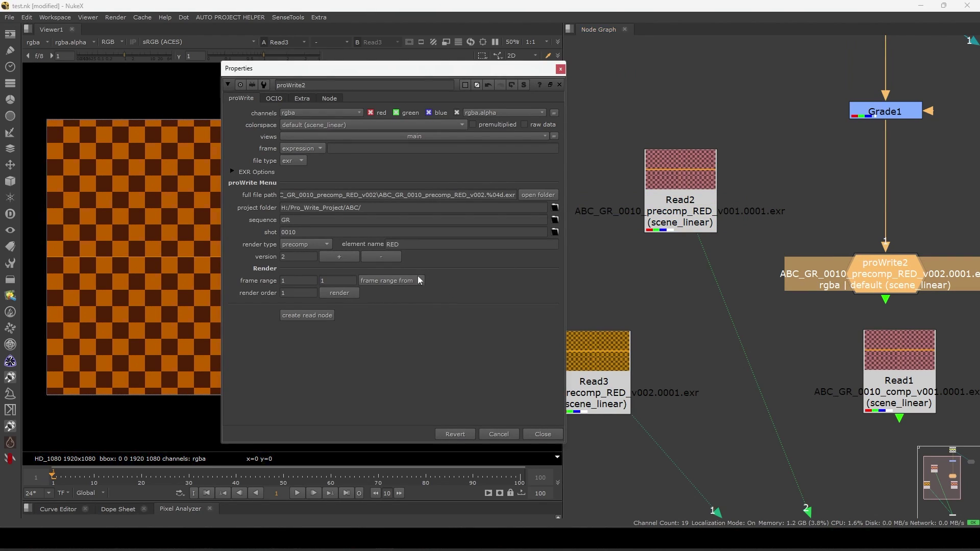
pyautogui.click(534, 195)
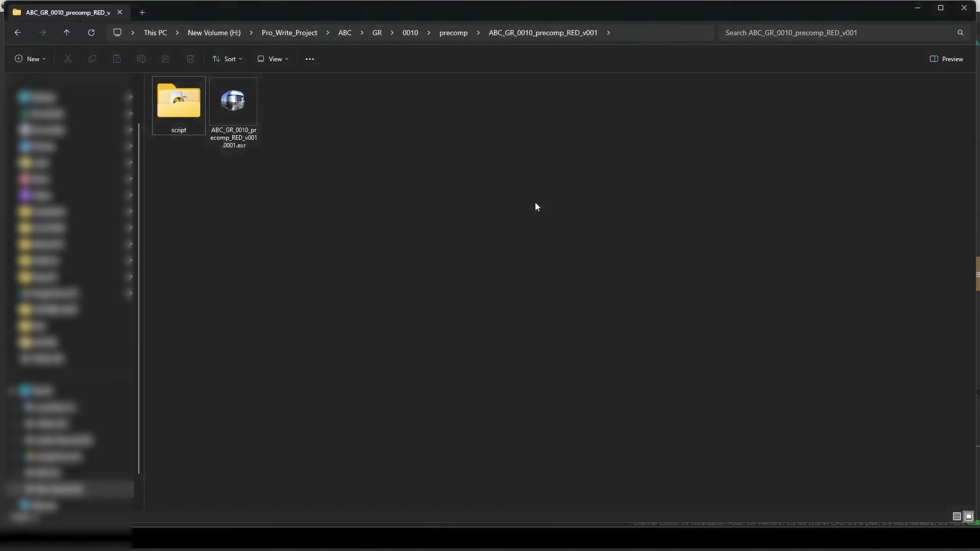
pyautogui.doubleClick(189, 110)
pyautogui.moveTo(179, 168); pyautogui.dragTo(255, 146)
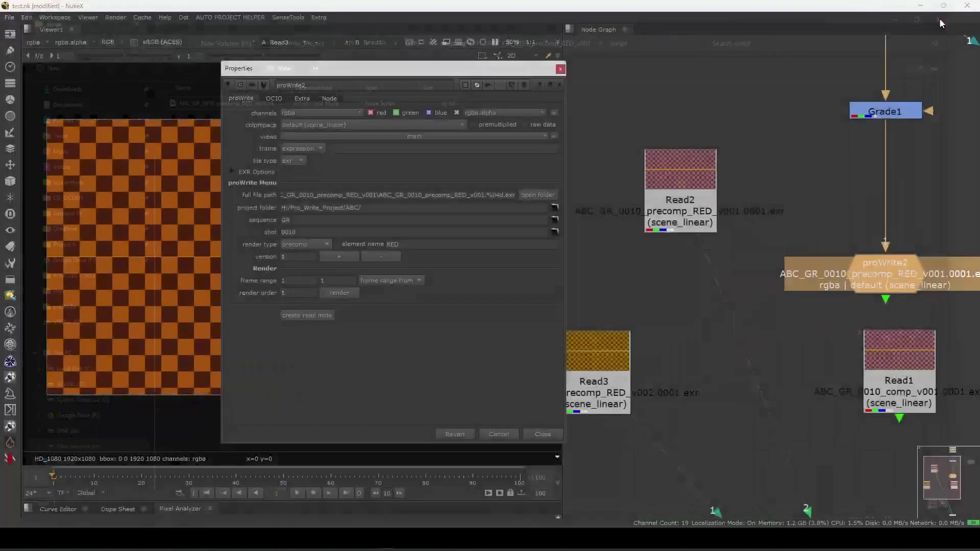
pyautogui.click(964, 7)
# - Close the proWrite2 properties and delete the Read3 node
pyautogui.moveTo(892, 110); pyautogui.dragTo(851, 199, button='middle')
pyautogui.click(857, 192)
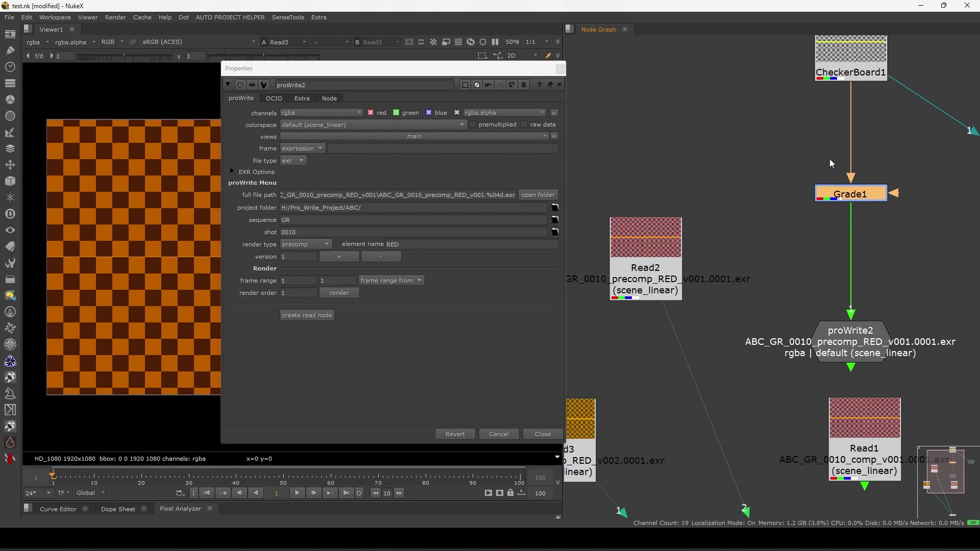
pyautogui.click(560, 68)
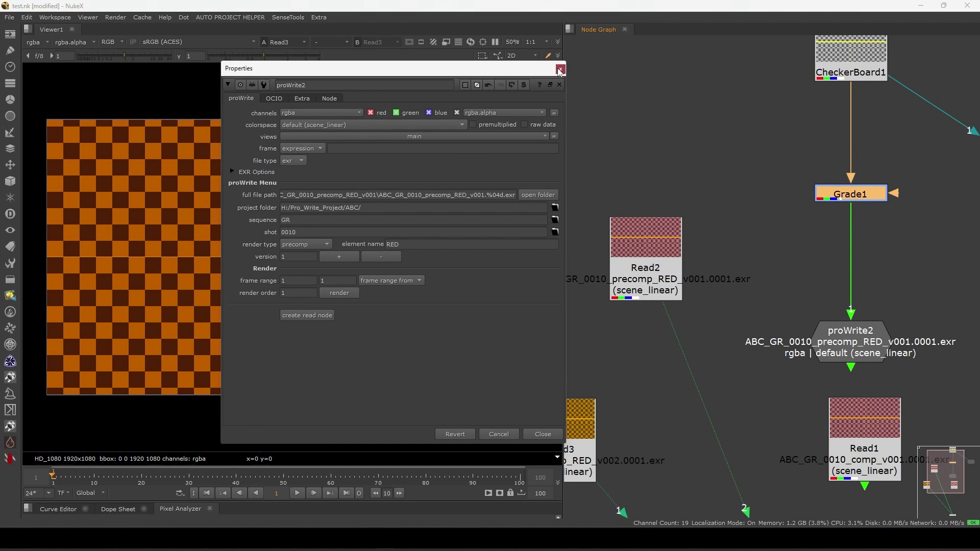
pyautogui.scroll(-3, 664, 168)
pyautogui.moveTo(606, 322); pyautogui.dragTo(663, 301, button='middle')
pyautogui.click(662, 301)
pyautogui.press('Delete')
# - Move Read2 down to sit beside Read1 and show it in the viewer
pyautogui.moveTo(729, 198); pyautogui.dragTo(729, 325)
pyautogui.moveTo(729, 325); pyautogui.dragTo(721, 329, button='middle')
pyautogui.moveTo(816, 311); pyautogui.dragTo(818, 356)
pyautogui.moveTo(719, 345); pyautogui.dragTo(729, 307, button='middle')
pyautogui.scroll(2, 730, 307)
pyautogui.moveTo(730, 308); pyautogui.dragTo(725, 314)
pyautogui.press('1')
pyautogui.click(837, 345)
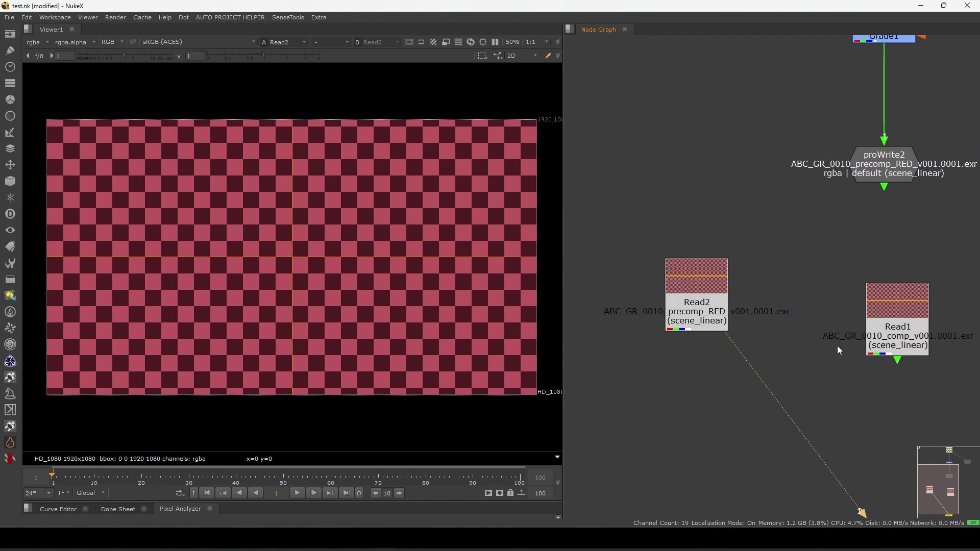
pyautogui.moveTo(837, 345); pyautogui.dragTo(826, 327, button='middle')
pyautogui.moveTo(862, 306); pyautogui.dragTo(861, 296)
pyautogui.moveTo(705, 280); pyautogui.dragTo(696, 282)
pyautogui.moveTo(780, 214); pyautogui.dragTo(627, 343)
pyautogui.moveTo(683, 299); pyautogui.dragTo(673, 306)
# - Switch to File Explorer and browse the ABC_GR_0010_comp_v001 render folder and its script folder
pyautogui.click(178, 538)
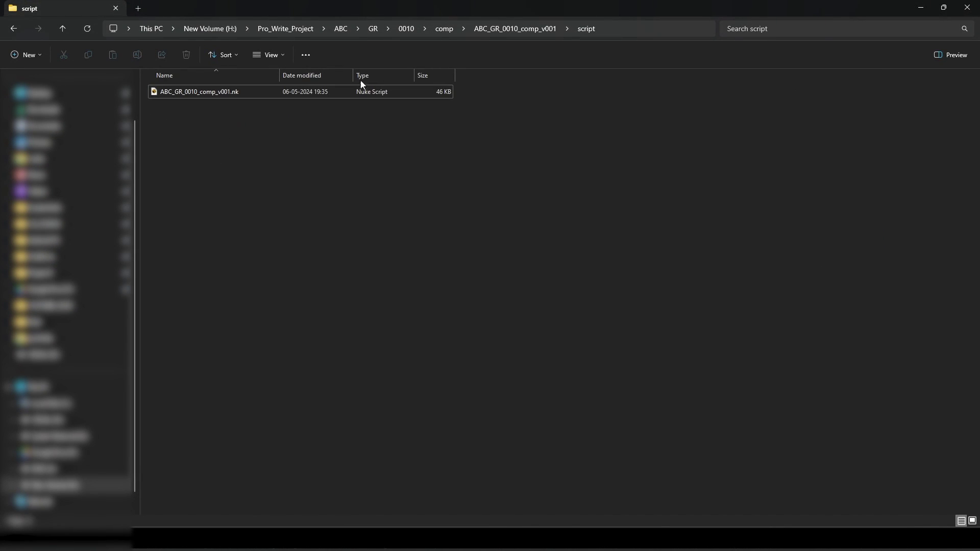
pyautogui.click(499, 30)
pyautogui.moveTo(291, 85); pyautogui.dragTo(220, 172)
pyautogui.doubleClick(177, 106)
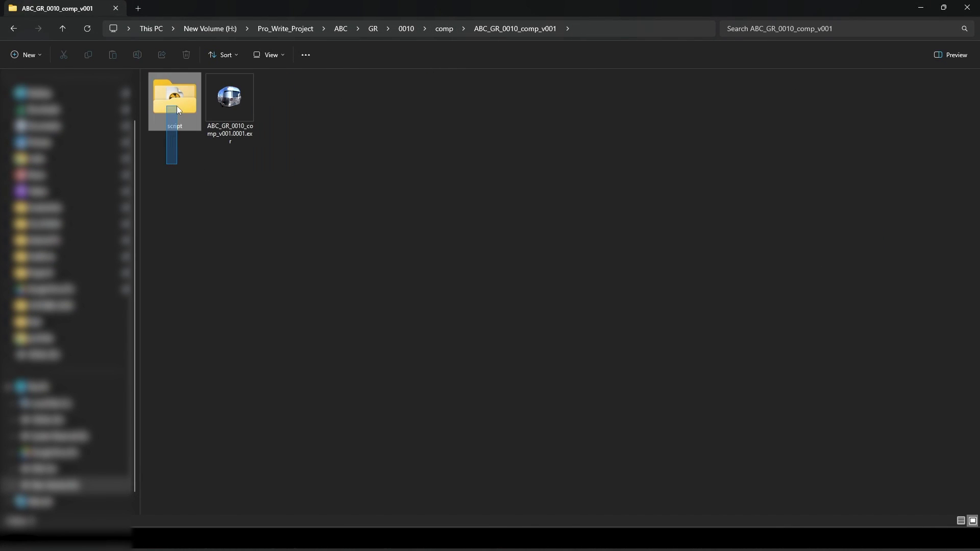
# - Close File Explorer to return to Nuke and examine proWrite2, Read1 and Read2 in the node graph
pyautogui.click(966, 7)
pyautogui.moveTo(708, 289); pyautogui.dragTo(733, 352)
pyautogui.moveTo(803, 328); pyautogui.dragTo(753, 324, button='middle')
pyautogui.moveTo(663, 357); pyautogui.dragTo(703, 380)
pyautogui.moveTo(769, 243); pyautogui.dragTo(763, 277, button='middle')
pyautogui.moveTo(827, 329); pyautogui.dragTo(823, 325)
pyautogui.moveTo(797, 298); pyautogui.dragTo(807, 367, button='middle')
pyautogui.click(815, 305)
pyautogui.moveTo(822, 258); pyautogui.dragTo(822, 261)
pyautogui.moveTo(822, 261); pyautogui.dragTo(817, 292, button='middle')
pyautogui.scroll(-3, 799, 324)
pyautogui.moveTo(787, 329); pyautogui.dragTo(781, 328, button='middle')
pyautogui.scroll(1, 816, 306)
pyautogui.moveTo(879, 345); pyautogui.dragTo(630, 502)
pyautogui.scroll(2, 741, 378)
pyautogui.moveTo(827, 386); pyautogui.dragTo(843, 363)
pyautogui.click(778, 418)
pyautogui.moveTo(726, 464); pyautogui.dragTo(865, 486)
pyautogui.moveTo(866, 486); pyautogui.dragTo(834, 490, button='middle')
pyautogui.moveTo(834, 490); pyautogui.dragTo(667, 396)
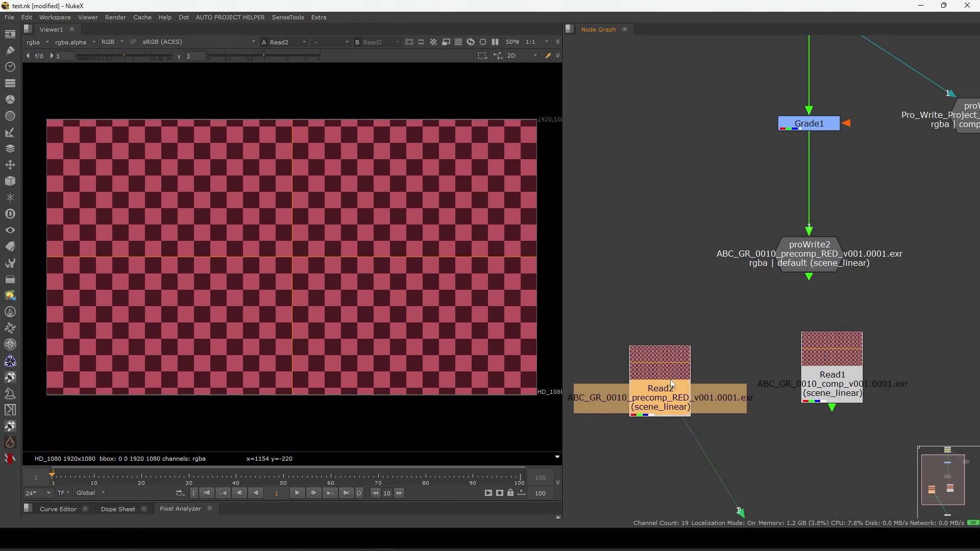
# - Open proWrite2's properties and look through the available render types
pyautogui.moveTo(786, 266); pyautogui.dragTo(789, 310, button='middle')
pyautogui.doubleClick(805, 306)
pyautogui.click(296, 247)
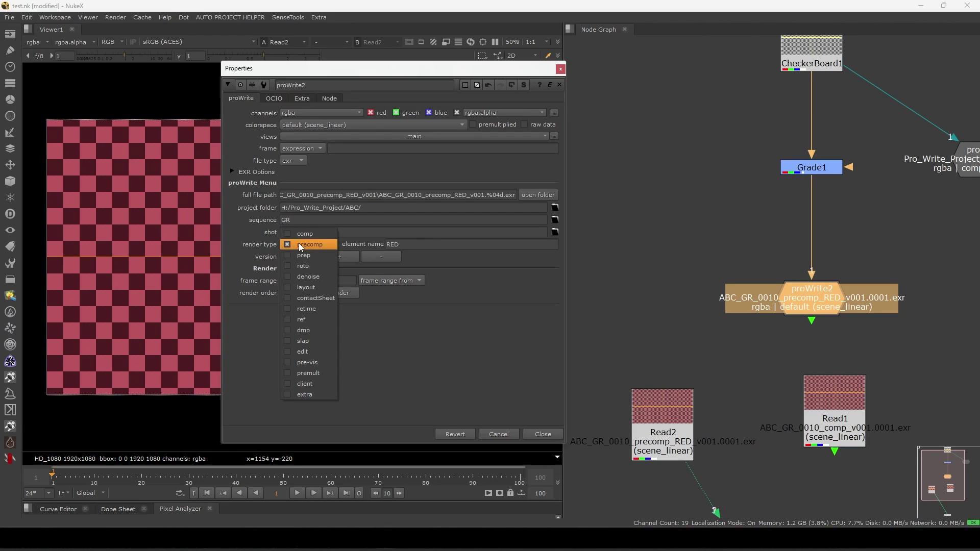
pyautogui.click(392, 323)
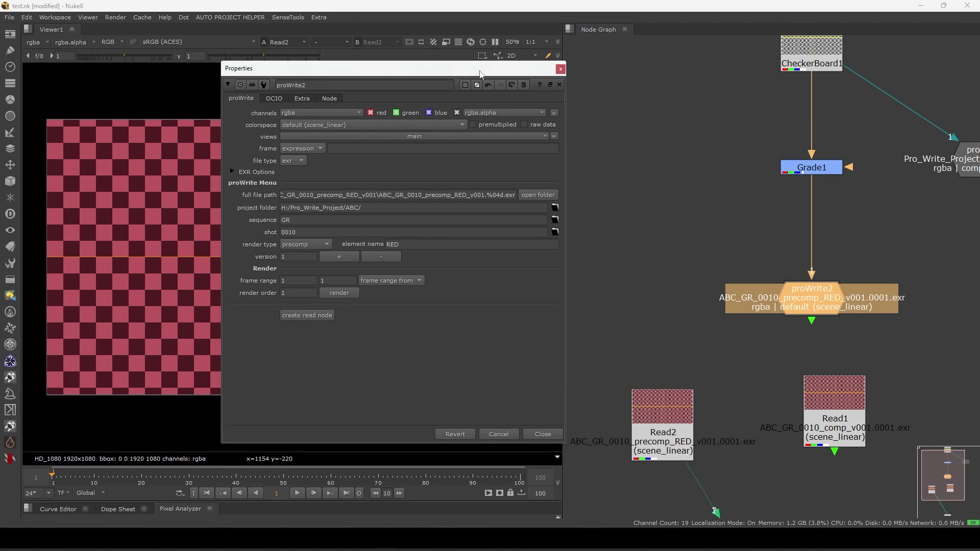
pyautogui.moveTo(476, 71); pyautogui.dragTo(529, 59)
pyautogui.scroll(-4, 778, 208)
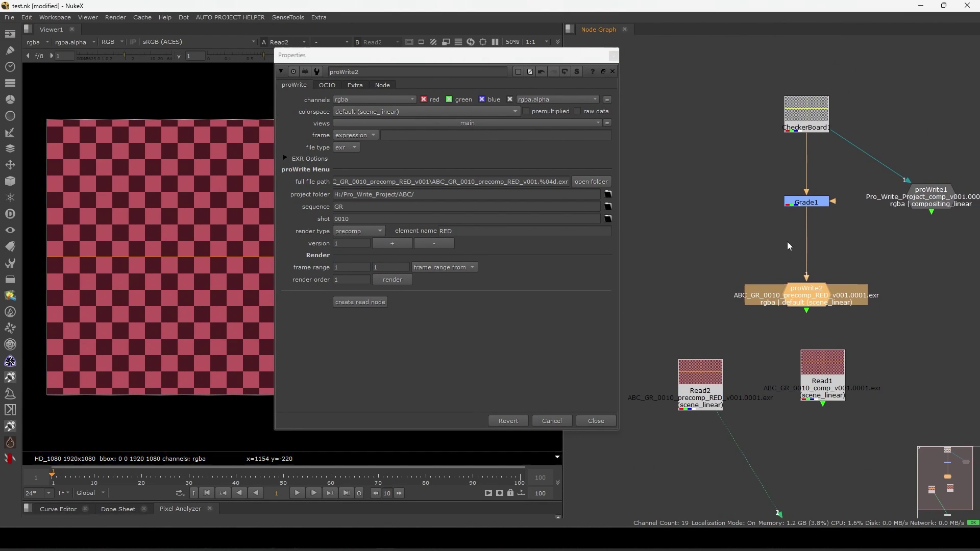
pyautogui.click(762, 255)
pyautogui.press('Tab')
pyautogui.write('PRW')
pyautogui.press('Return')
pyautogui.moveTo(750, 142); pyautogui.dragTo(771, 77)
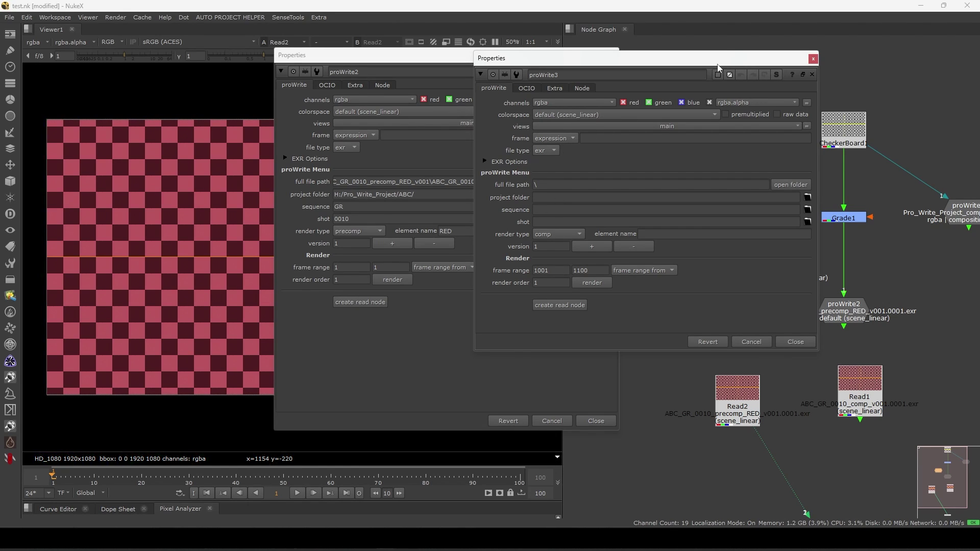
pyautogui.moveTo(718, 64); pyautogui.dragTo(769, 44)
pyautogui.click(858, 177)
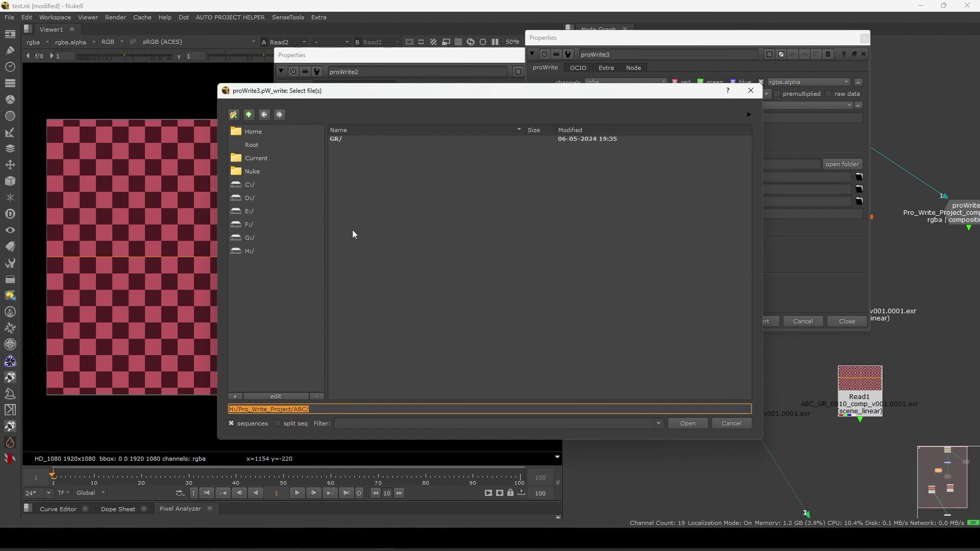
pyautogui.click(344, 406)
pyautogui.click(687, 424)
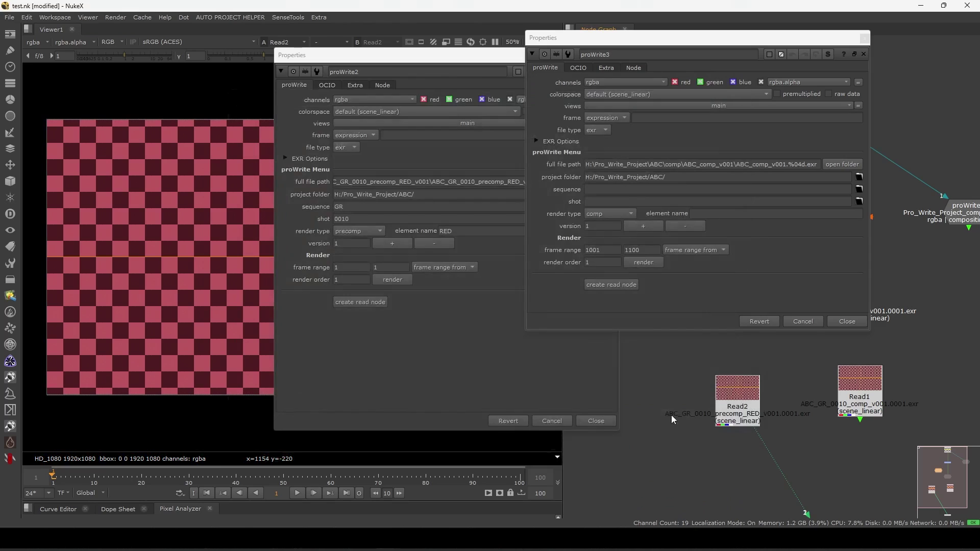
pyautogui.moveTo(671, 177); pyautogui.dragTo(600, 194)
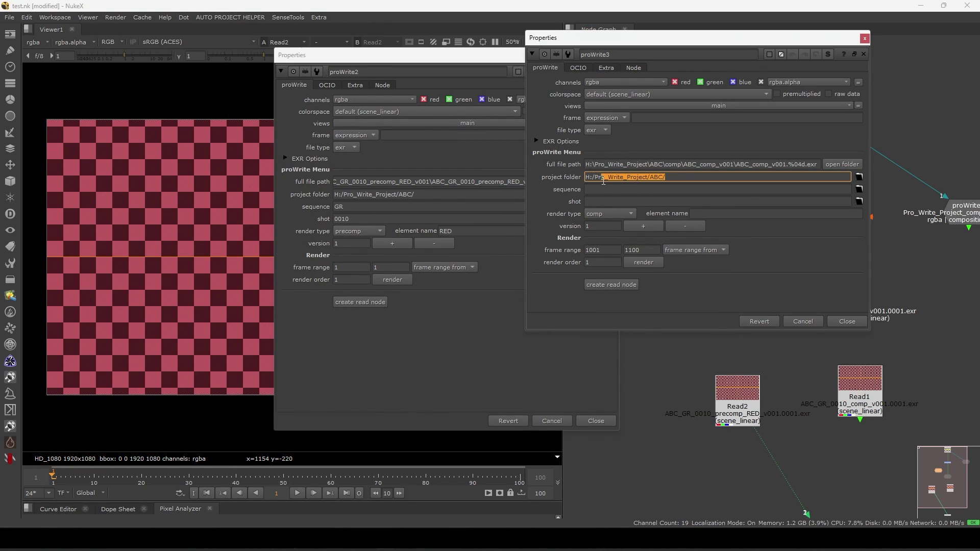
pyautogui.click(803, 323)
# - Add a new unconnected proWrite node beside Grade1 and close its properties
pyautogui.press('Tab')
pyautogui.write('PRW')
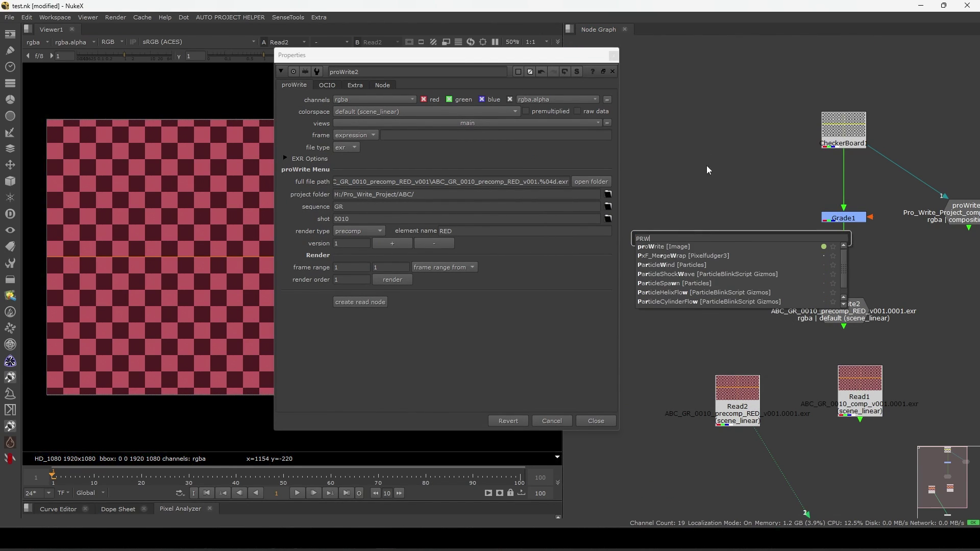
pyautogui.click(680, 248)
pyautogui.click(845, 321)
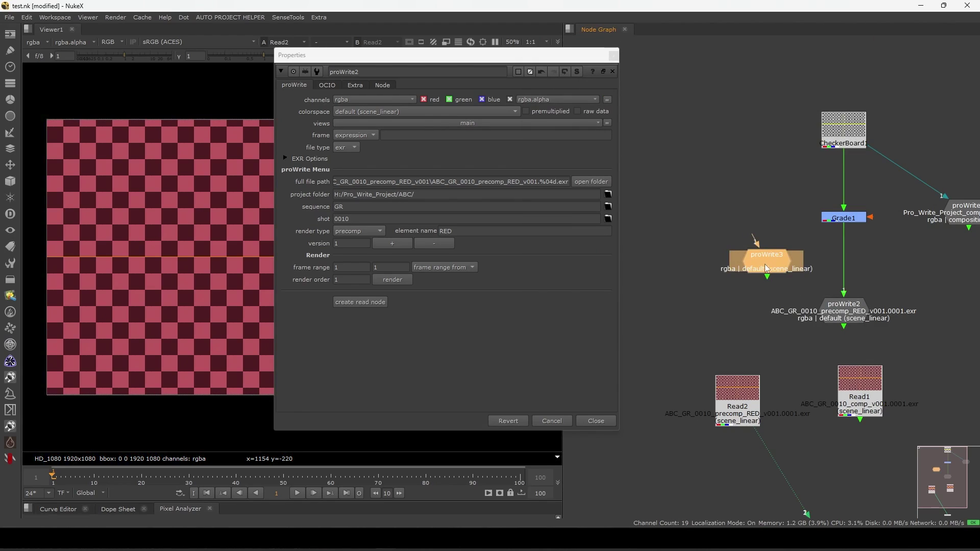
# - Open proWrite3's properties and show its Extra settings with the auto-fill option
pyautogui.scroll(-6, 780, 262)
pyautogui.moveTo(867, 157); pyautogui.dragTo(767, 321)
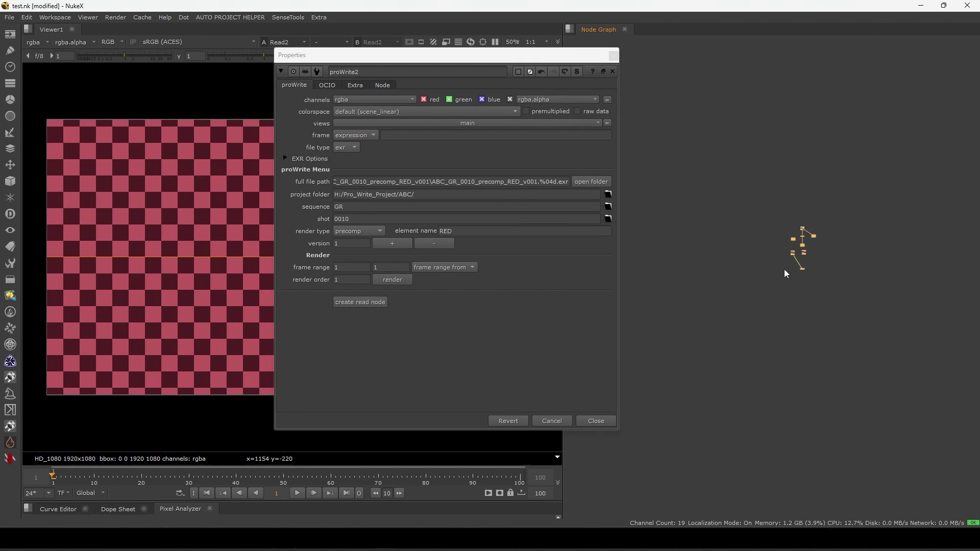
pyautogui.scroll(8, 803, 247)
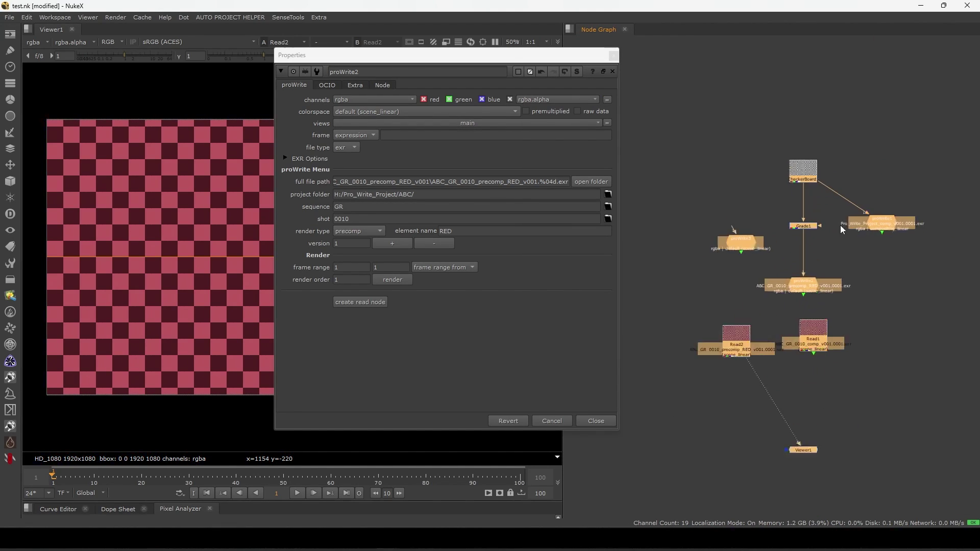
pyautogui.click(821, 252)
pyautogui.scroll(3, 819, 274)
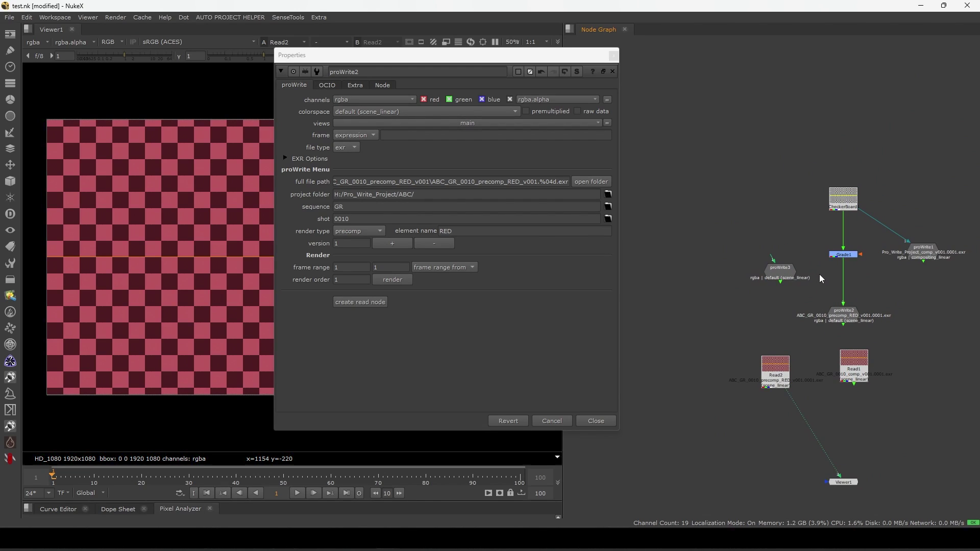
pyautogui.doubleClick(754, 264)
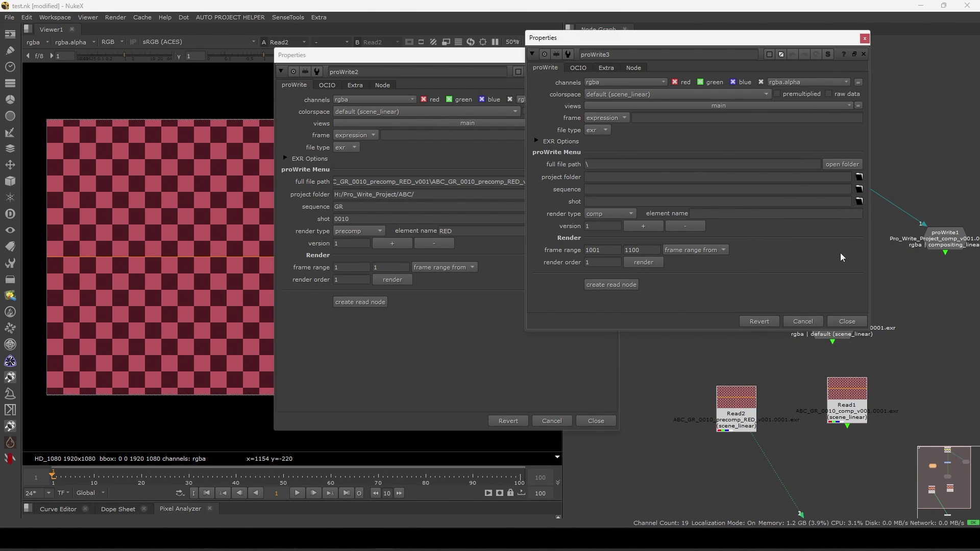
pyautogui.moveTo(808, 39); pyautogui.dragTo(563, 94)
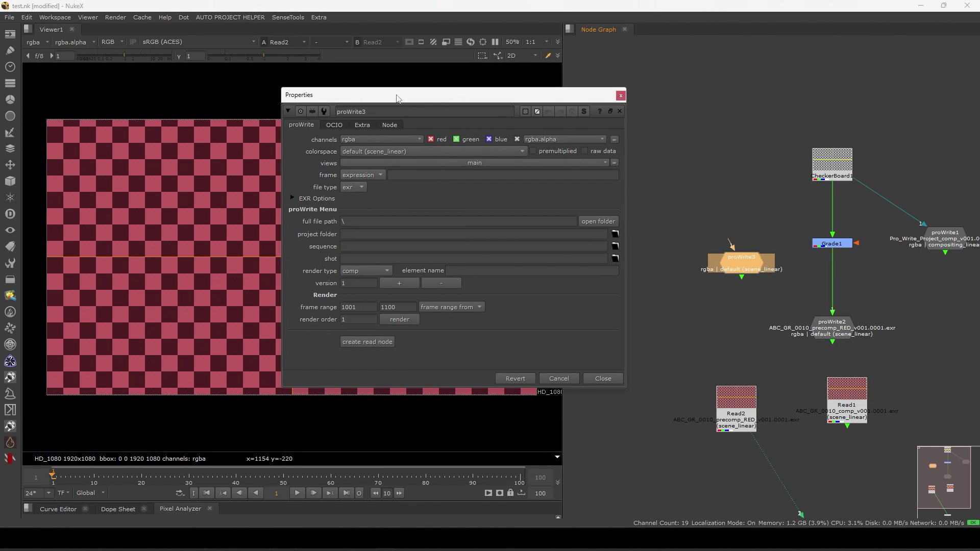
pyautogui.moveTo(397, 98); pyautogui.dragTo(404, 89)
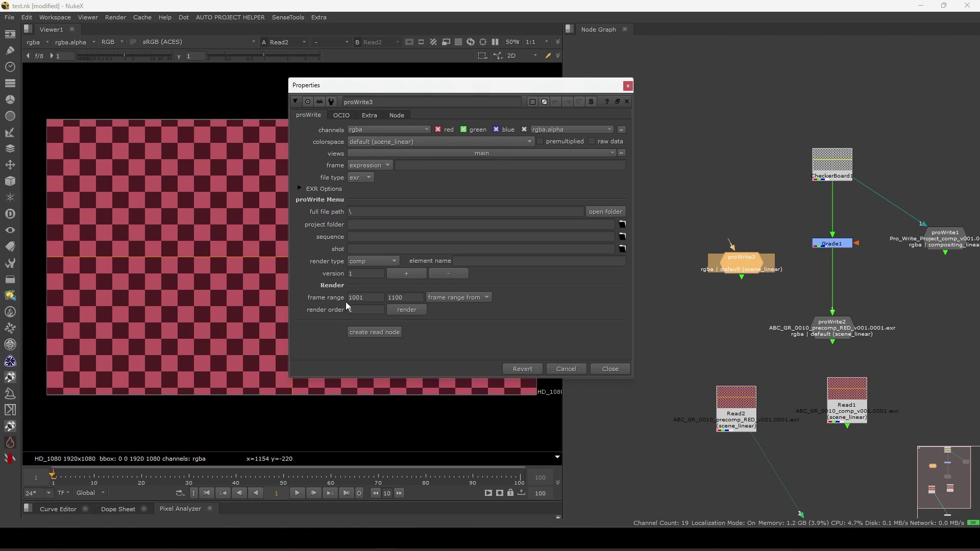
pyautogui.click(368, 115)
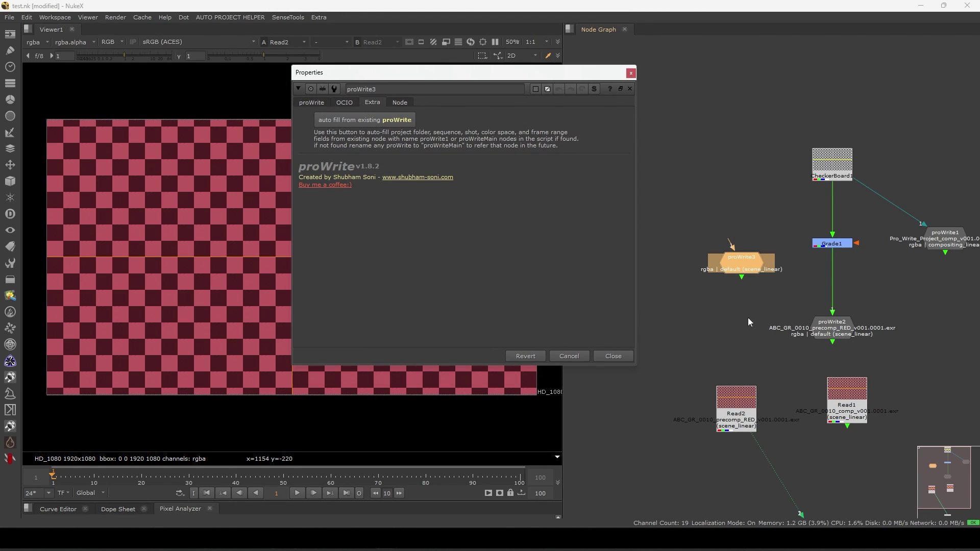
# - Move the proWrite3 and proWrite1 nodes outward from the central node chain
pyautogui.moveTo(753, 267); pyautogui.dragTo(735, 270)
pyautogui.moveTo(803, 268); pyautogui.dragTo(785, 260, button='middle')
pyautogui.moveTo(408, 71); pyautogui.dragTo(420, 66)
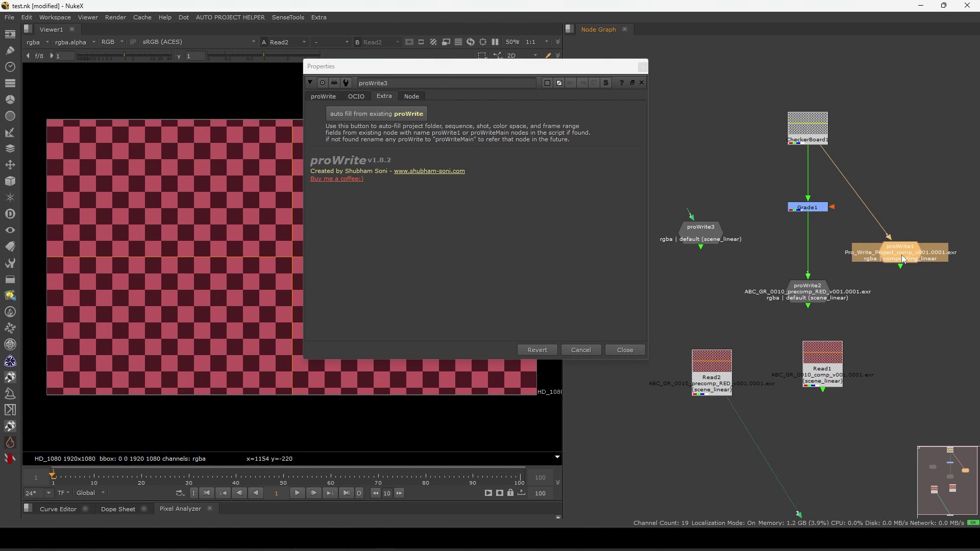
pyautogui.moveTo(907, 277); pyautogui.dragTo(867, 284, button='middle')
pyautogui.click(896, 280)
pyautogui.click(896, 258)
pyautogui.moveTo(867, 252); pyautogui.dragTo(877, 252)
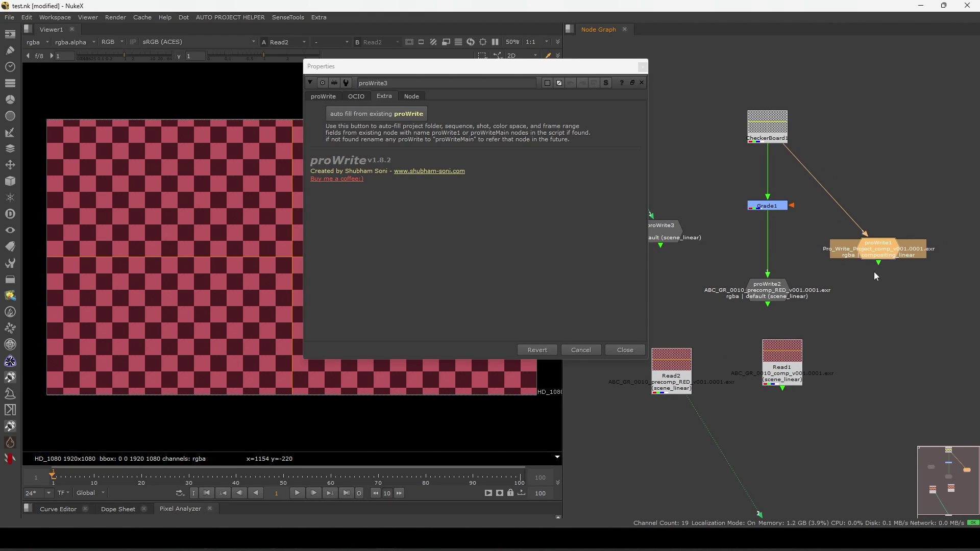
# - Check proWrite1's project folder, close its properties, and compare with the project folder, sequence and shot in proWrite2
pyautogui.doubleClick(878, 250)
pyautogui.moveTo(629, 280); pyautogui.dragTo(583, 278)
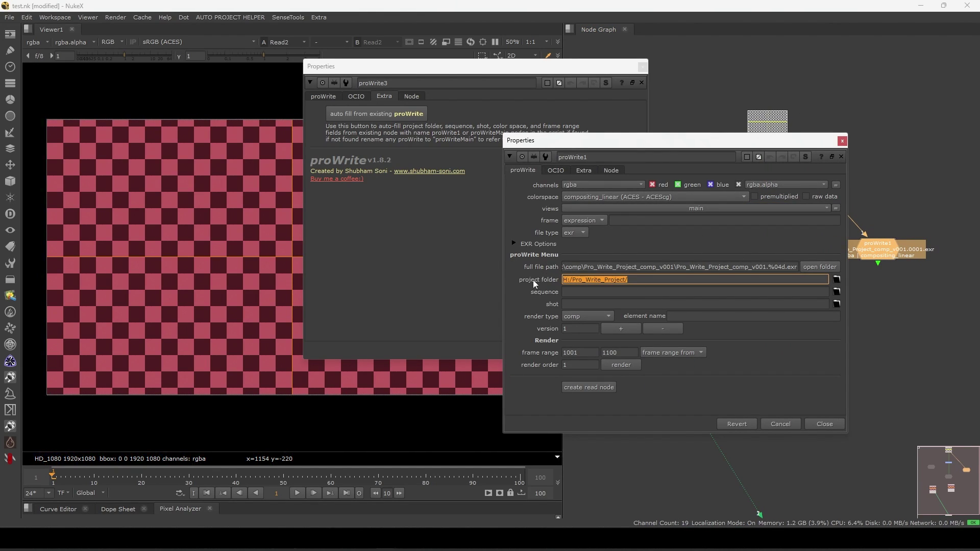
pyautogui.click(842, 141)
pyautogui.moveTo(823, 231); pyautogui.dragTo(848, 221, button='middle')
pyautogui.doubleClick(792, 280)
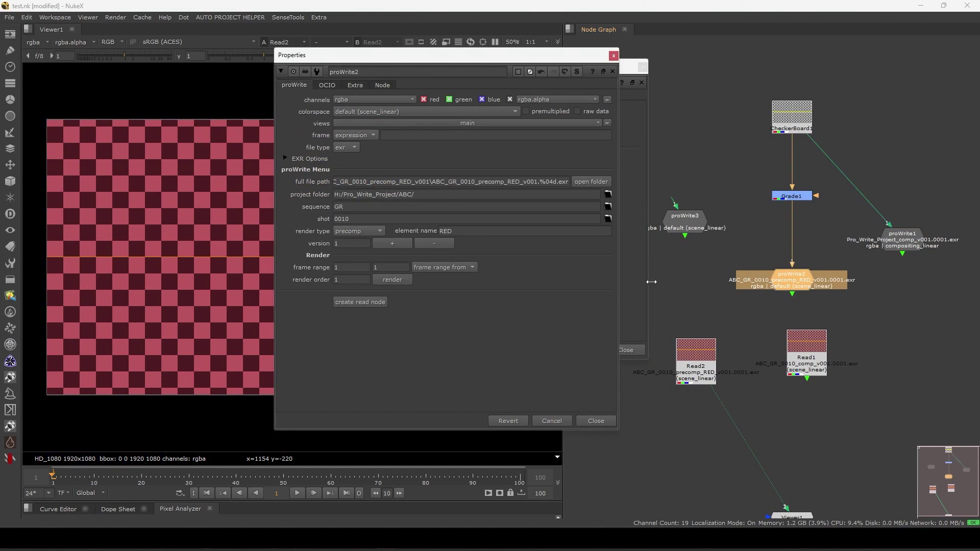
pyautogui.moveTo(364, 220); pyautogui.dragTo(335, 191)
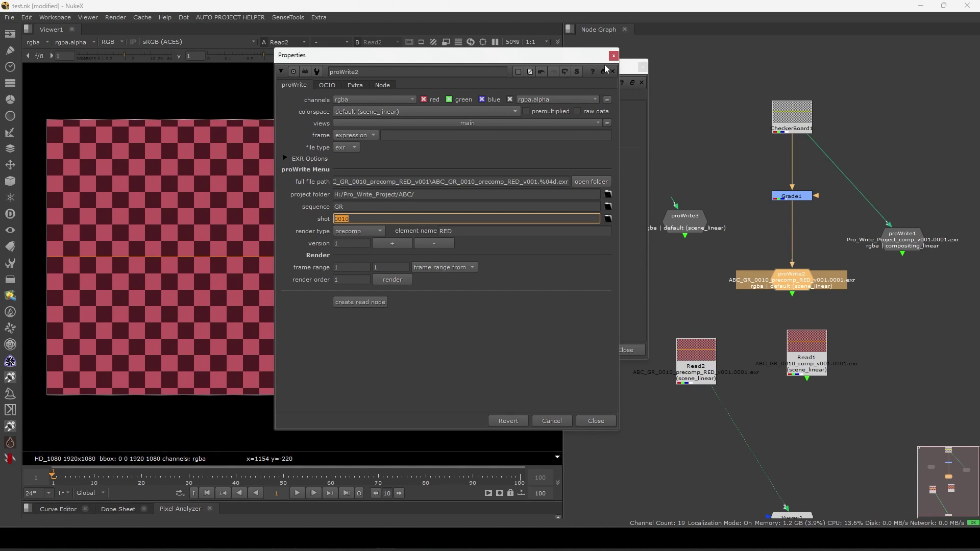
pyautogui.moveTo(592, 56); pyautogui.dragTo(460, 100)
pyautogui.moveTo(586, 68); pyautogui.dragTo(785, 34)
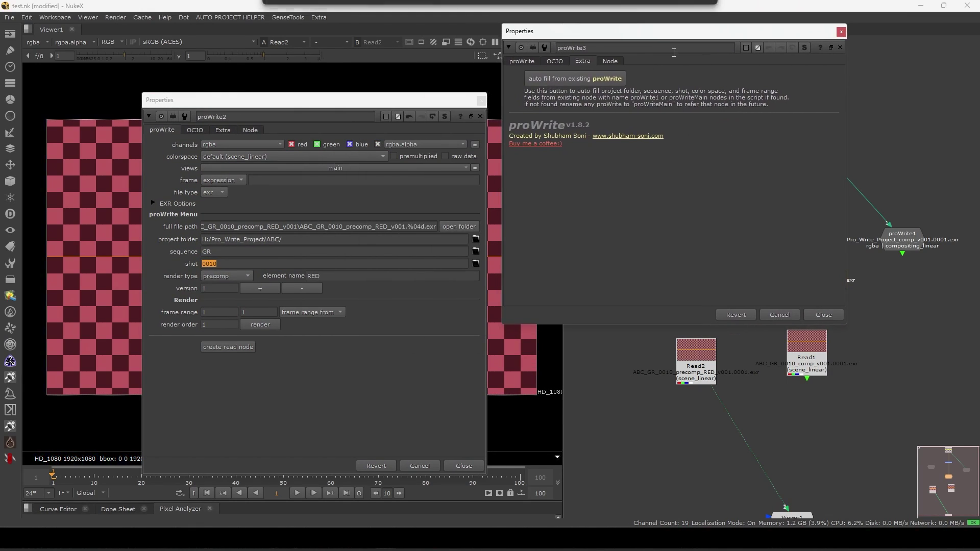
# - Review proWrite3's output and Extra settings, closing the properties of both proWrite2 and proWrite3
pyautogui.click(522, 61)
pyautogui.click(480, 100)
pyautogui.moveTo(636, 33); pyautogui.dragTo(527, 82)
pyautogui.click(427, 128)
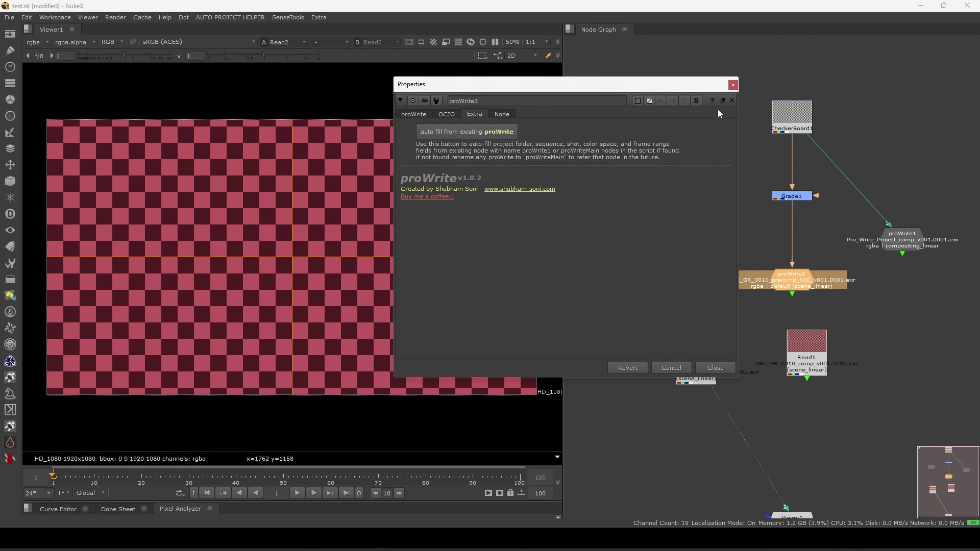
pyautogui.click(731, 101)
# - Move Read1 and Read2 farther below proWrite2 and shift proWrite1 outward from the node chain
pyautogui.click(680, 211)
pyautogui.moveTo(870, 308); pyautogui.dragTo(658, 411)
pyautogui.moveTo(811, 347); pyautogui.dragTo(800, 422)
pyautogui.moveTo(802, 377); pyautogui.dragTo(739, 387, button='middle')
pyautogui.moveTo(843, 259); pyautogui.dragTo(871, 277)
# - Open the properties of proWrite1 and proWrite2 side by side to compare their project folder, sequence and shot
pyautogui.doubleClick(867, 263)
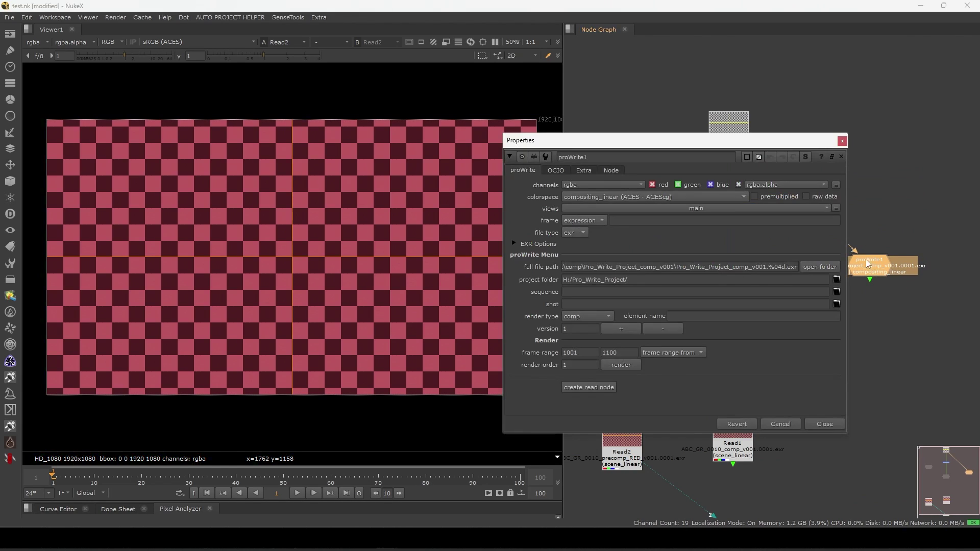
pyautogui.tripleClick(634, 279)
pyautogui.moveTo(799, 146); pyautogui.dragTo(474, 181)
pyautogui.doubleClick(728, 288)
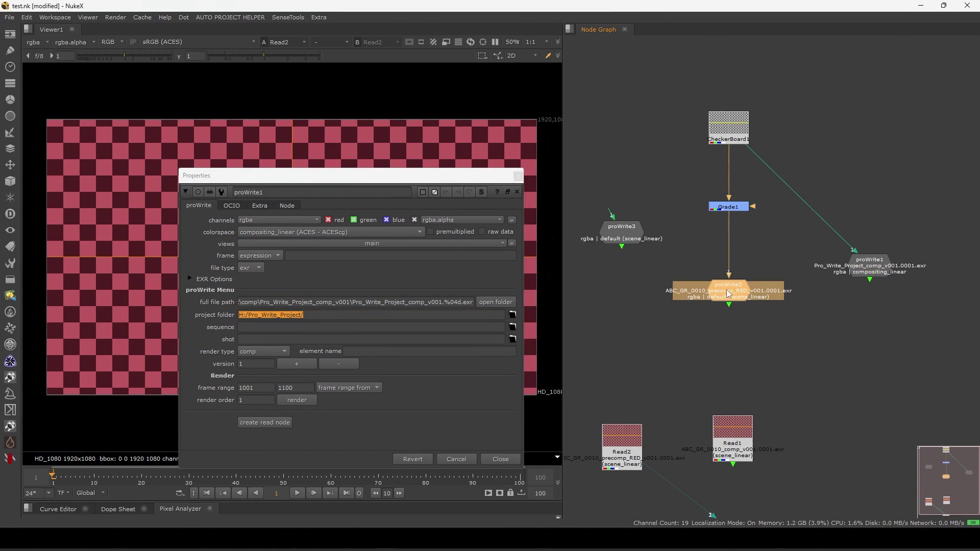
pyautogui.moveTo(426, 104); pyautogui.dragTo(806, 35)
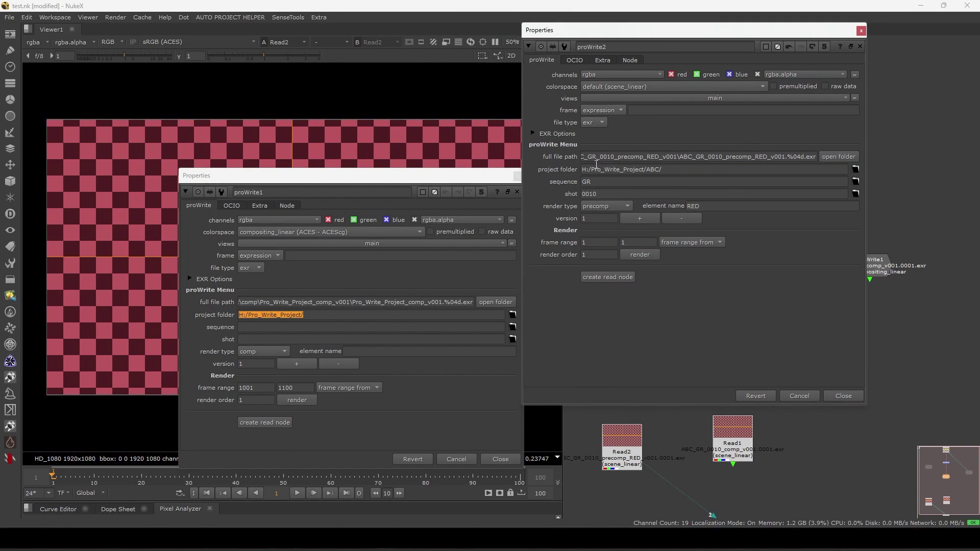
pyautogui.moveTo(500, 175); pyautogui.dragTo(354, 160)
pyautogui.moveTo(612, 30); pyautogui.dragTo(404, 56)
pyautogui.moveTo(301, 160); pyautogui.dragTo(275, 105)
pyautogui.moveTo(406, 59); pyautogui.dragTo(434, 50)
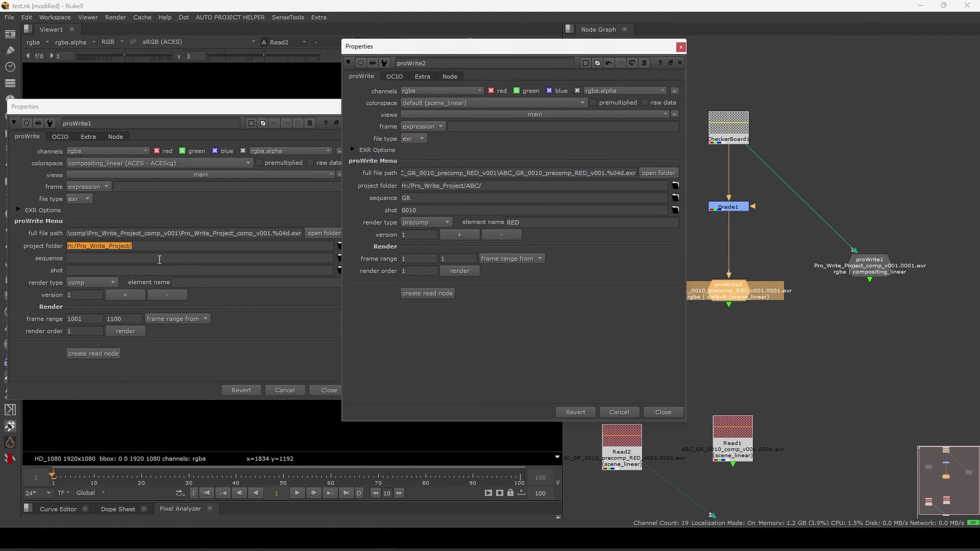
# - Open proWrite3's auto-fill settings and place its properties below those of proWrite2
pyautogui.moveTo(739, 216); pyautogui.dragTo(823, 207, button='middle')
pyautogui.click(734, 228)
pyautogui.press('w')
pyautogui.moveTo(582, 85); pyautogui.dragTo(800, 50)
pyautogui.moveTo(674, 45); pyautogui.dragTo(697, 55)
pyautogui.moveTo(863, 59); pyautogui.dragTo(552, 286)
# - Move the proWrite2 node farther below Grade1
pyautogui.moveTo(822, 291); pyautogui.dragTo(810, 349)
pyautogui.click(848, 316)
pyautogui.click(780, 377)
pyautogui.moveTo(807, 374); pyautogui.dragTo(820, 347, button='middle')
pyautogui.scroll(2, 839, 334)
# - Set proWrite2's render type to comp and close its properties
pyautogui.click(433, 269)
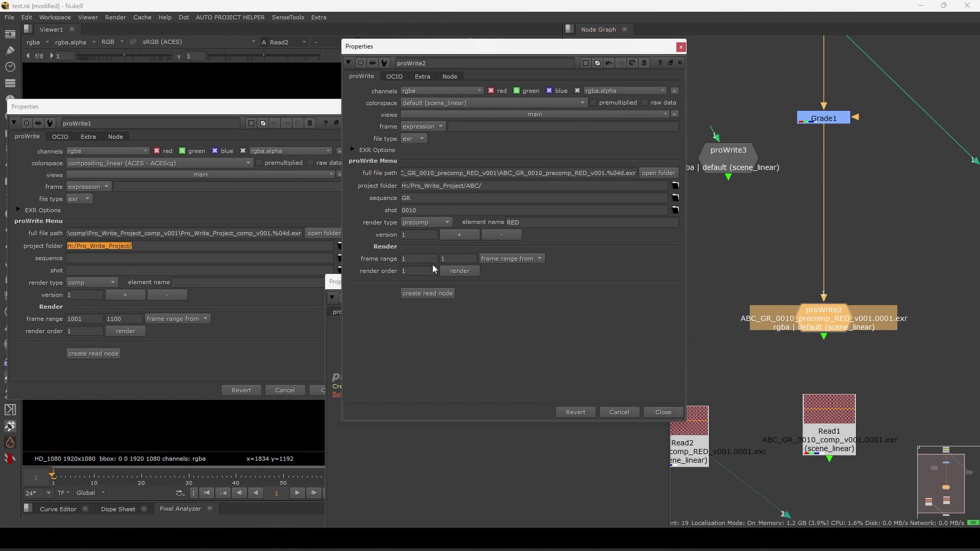
pyautogui.click(422, 221)
pyautogui.click(424, 223)
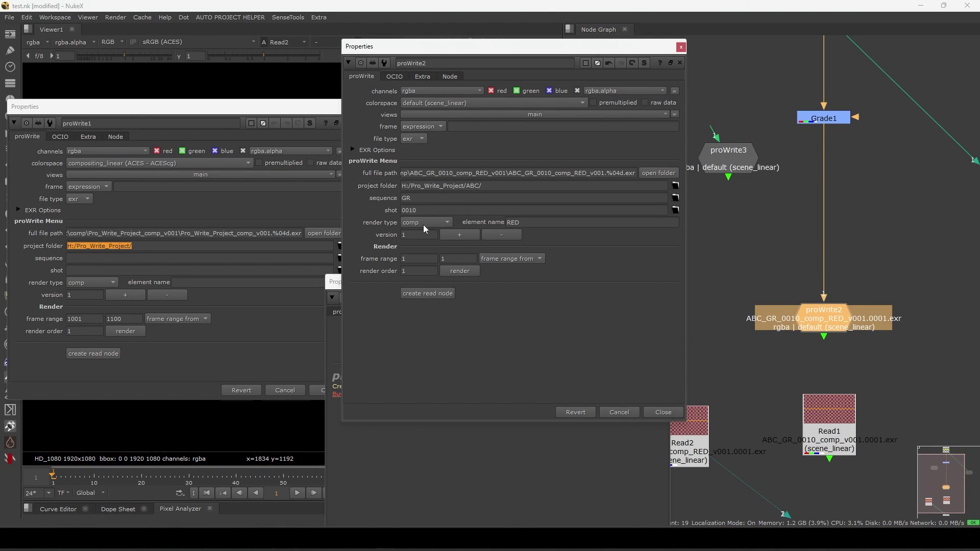
pyautogui.click(659, 413)
pyautogui.scroll(-2, 788, 342)
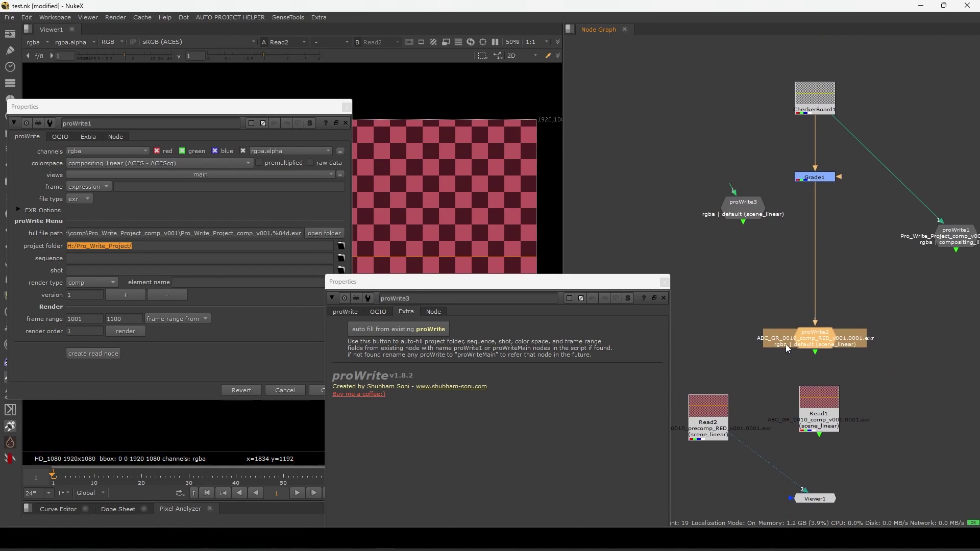
# - Move proWrite3 farther away from Grade1 and bring up its auto-fill settings
pyautogui.moveTo(878, 307); pyautogui.dragTo(745, 366)
pyautogui.moveTo(887, 309); pyautogui.dragTo(765, 378)
pyautogui.moveTo(747, 218); pyautogui.dragTo(714, 221)
pyautogui.doubleClick(714, 222)
pyautogui.scroll(3, 765, 280)
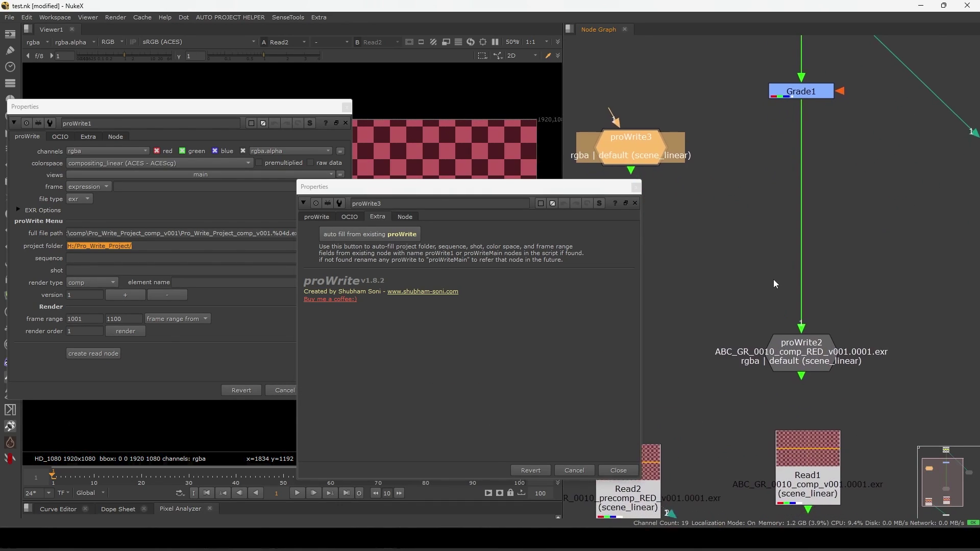
# - Rename the proWrite2 node to proWriteMain in its properties
pyautogui.doubleClick(810, 350)
pyautogui.click(428, 63)
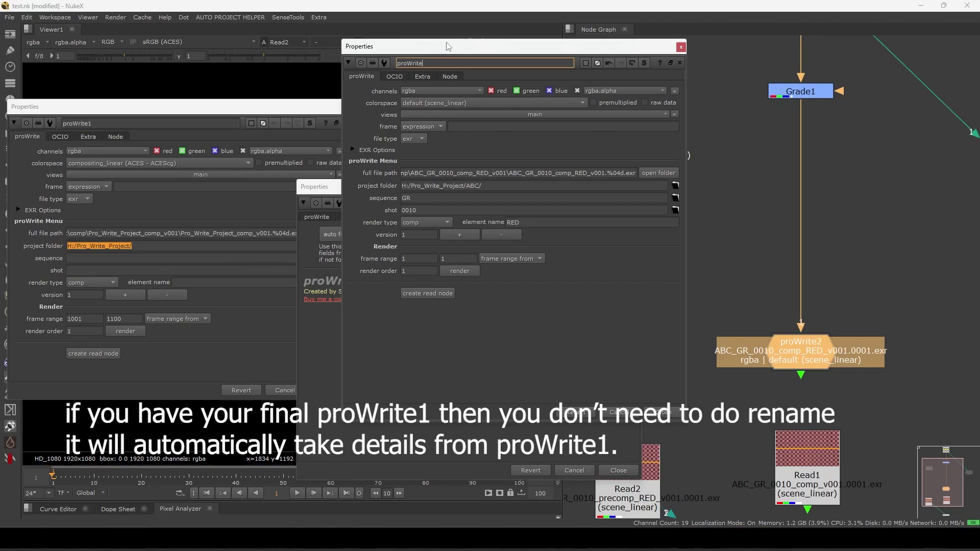
pyautogui.press('BackSpace')
pyautogui.write('Main')
pyautogui.press('Return')
# - Examine the project folder in proWrite1's properties and close the proWriteMain properties
pyautogui.scroll(-3, 822, 268)
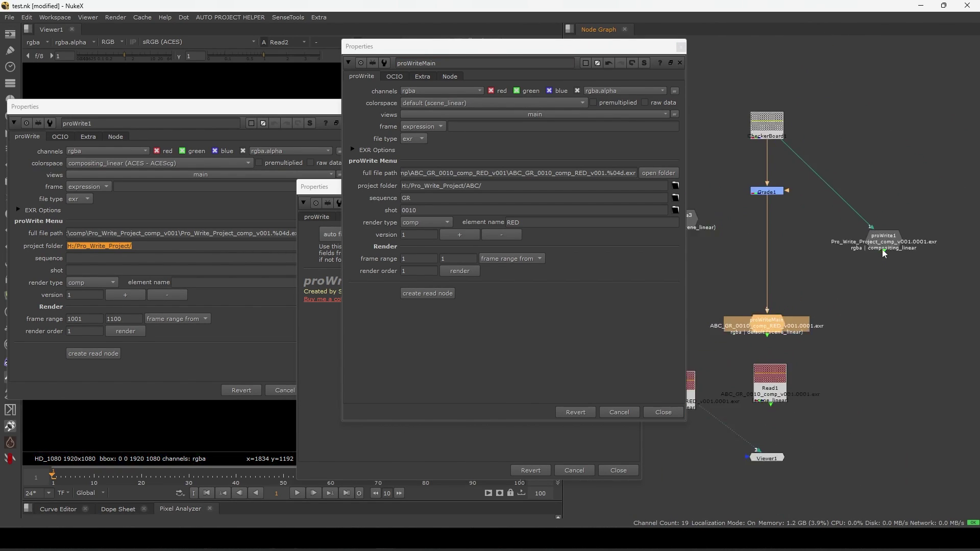
pyautogui.scroll(3, 875, 263)
pyautogui.moveTo(937, 216); pyautogui.dragTo(819, 298)
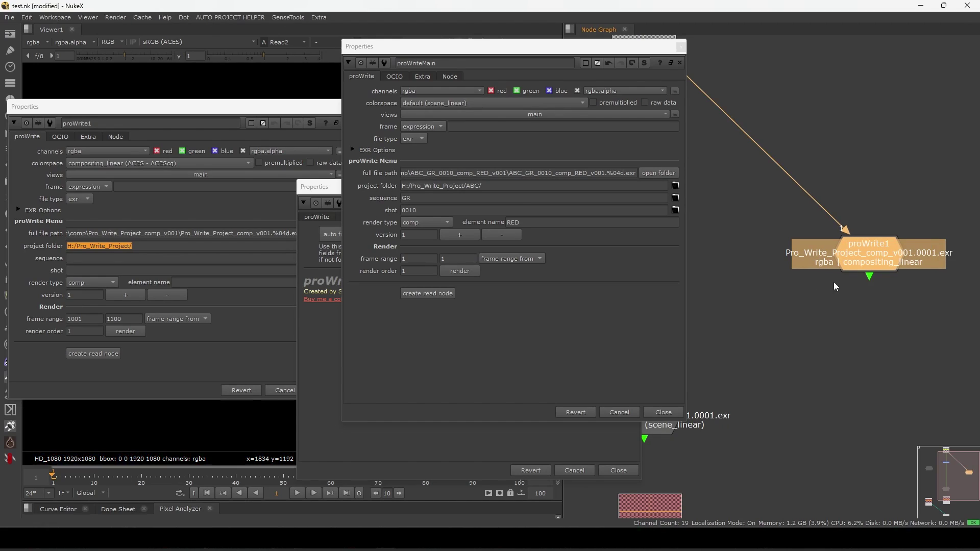
pyautogui.click(115, 265)
pyautogui.moveTo(143, 246); pyautogui.dragTo(109, 246)
pyautogui.click(681, 46)
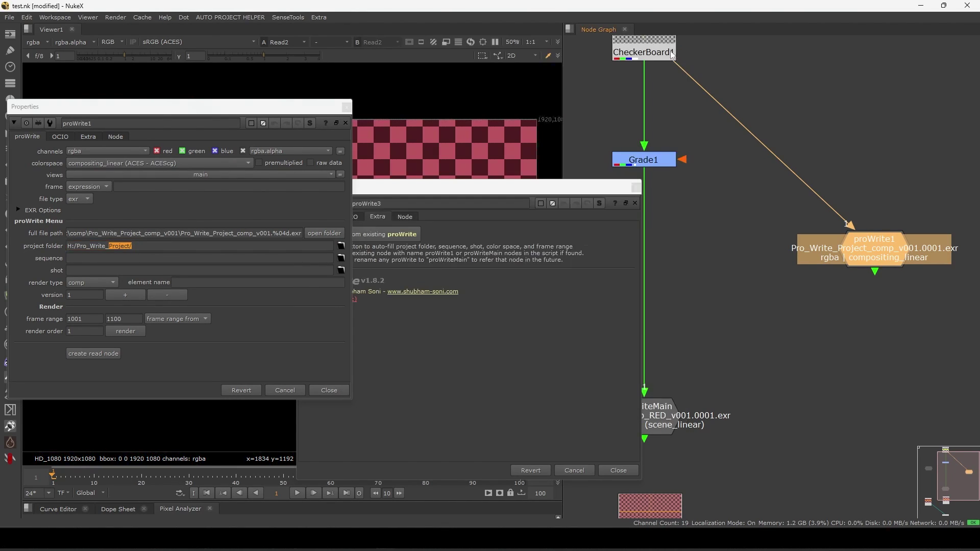
# - Place proWrite3's write settings beside proWrite1's properties and select the proWriteMain node in the graph
pyautogui.moveTo(477, 190); pyautogui.dragTo(615, 113)
pyautogui.click(459, 139)
pyautogui.moveTo(490, 110); pyautogui.dragTo(412, 119)
pyautogui.scroll(-1, 776, 229)
pyautogui.moveTo(758, 243); pyautogui.dragTo(880, 161, button='middle')
pyautogui.click(778, 329)
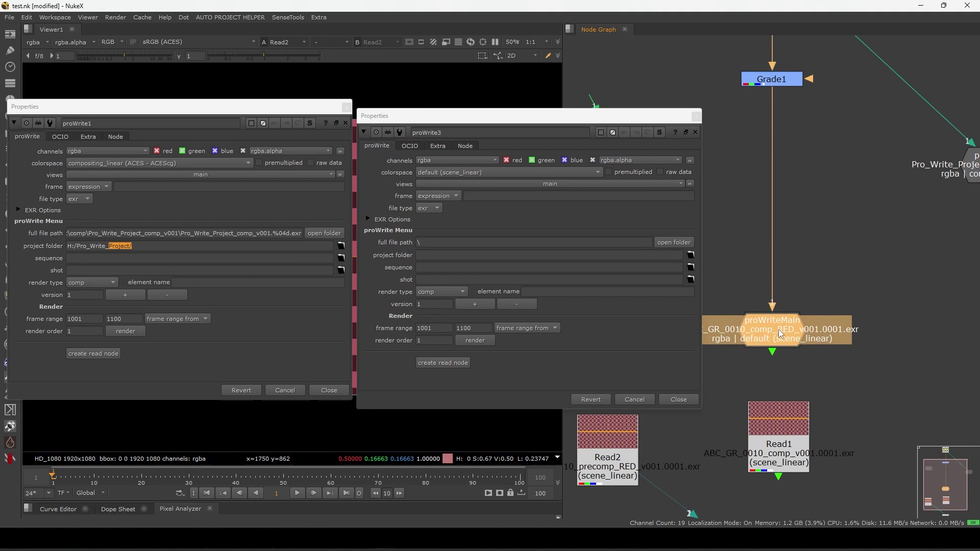
pyautogui.moveTo(816, 307); pyautogui.dragTo(853, 289, button='middle')
pyautogui.click(767, 342)
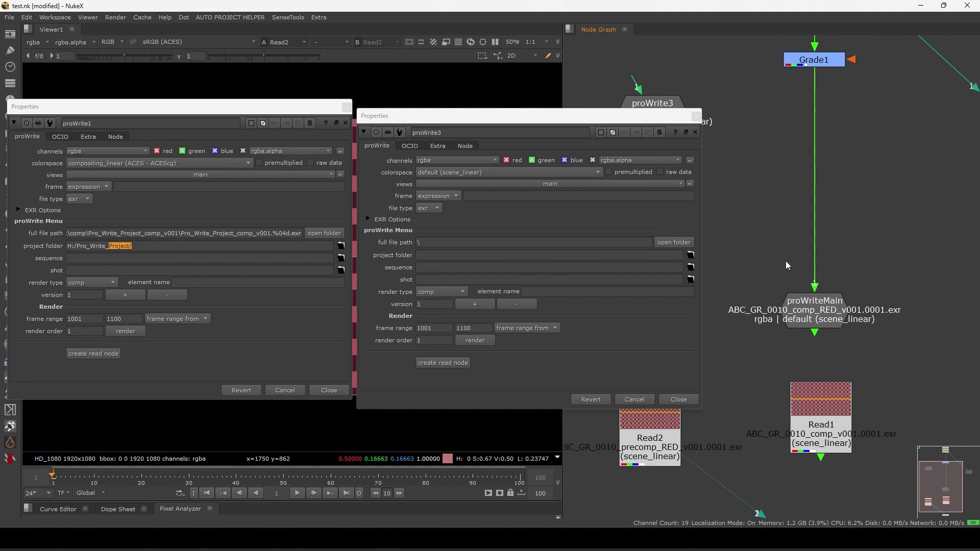
pyautogui.moveTo(859, 289); pyautogui.dragTo(720, 347)
# - Auto-fill proWrite3's project folder, sequence, shot and frame range from the existing proWriteMain node and check its fields
pyautogui.click(438, 146)
pyautogui.click(450, 163)
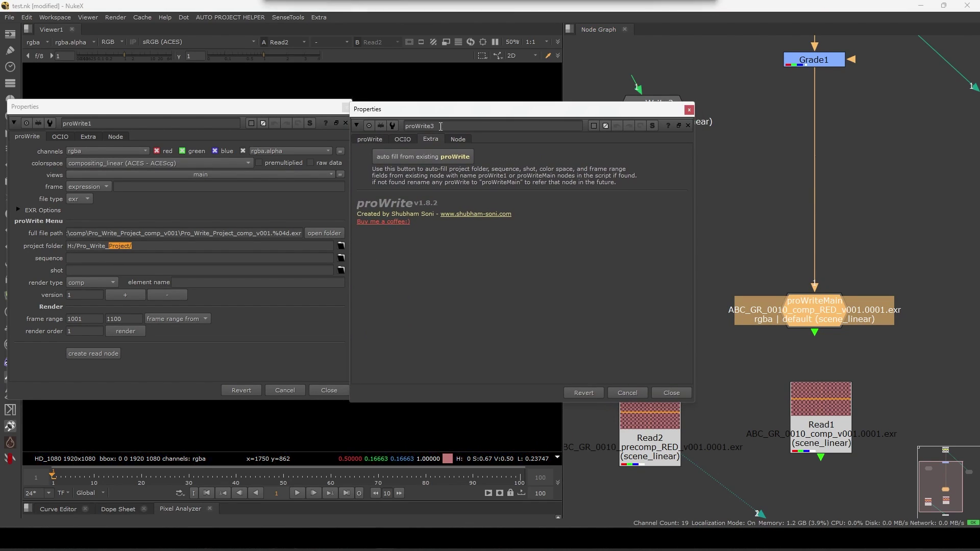
pyautogui.click(450, 160)
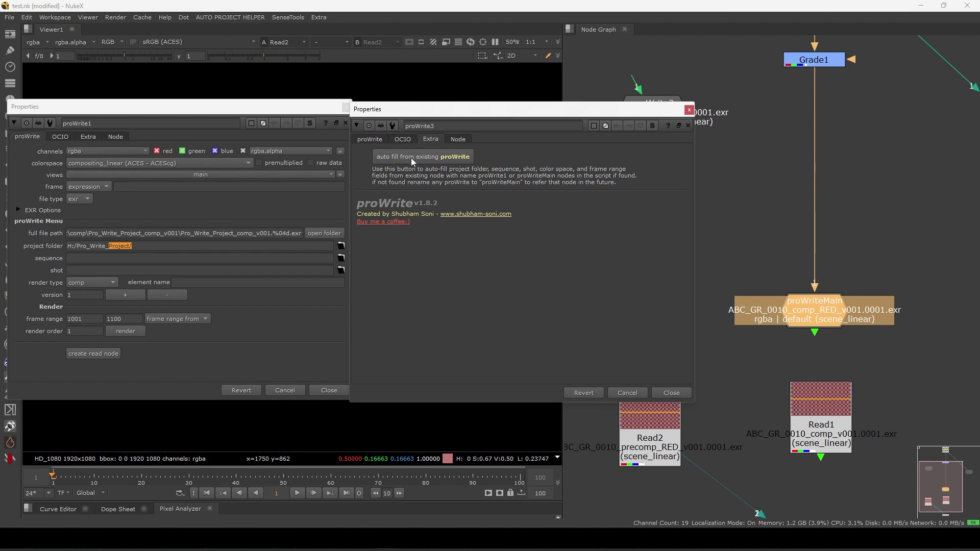
pyautogui.click(401, 141)
pyautogui.click(373, 139)
pyautogui.doubleClick(433, 271)
# - Open proWriteMain's properties to compare with proWrite3's filled settings, and close both nodes' properties
pyautogui.doubleClick(815, 310)
pyautogui.moveTo(641, 196); pyautogui.dragTo(835, 124)
pyautogui.click(960, 118)
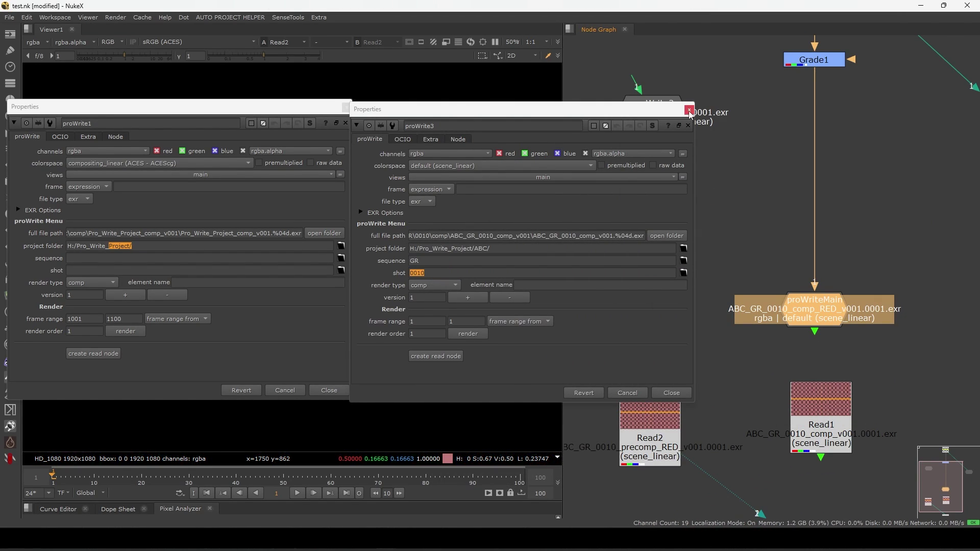
pyautogui.click(434, 139)
pyautogui.click(688, 110)
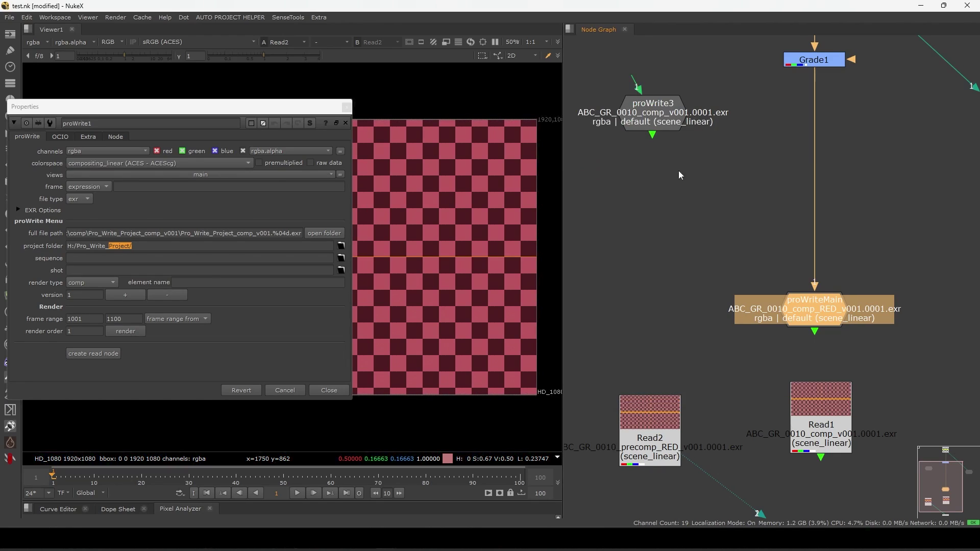
# - Reposition the proWrite3 node slightly in the node graph and close proWrite1's properties
pyautogui.scroll(-4, 742, 219)
pyautogui.moveTo(742, 220); pyautogui.dragTo(675, 266, button='middle')
pyautogui.moveTo(859, 220); pyautogui.dragTo(842, 241, button='middle')
pyautogui.scroll(3, 842, 241)
pyautogui.moveTo(900, 213); pyautogui.dragTo(767, 287)
pyautogui.moveTo(823, 258); pyautogui.dragTo(897, 250, button='middle')
pyautogui.moveTo(663, 192); pyautogui.dragTo(665, 201)
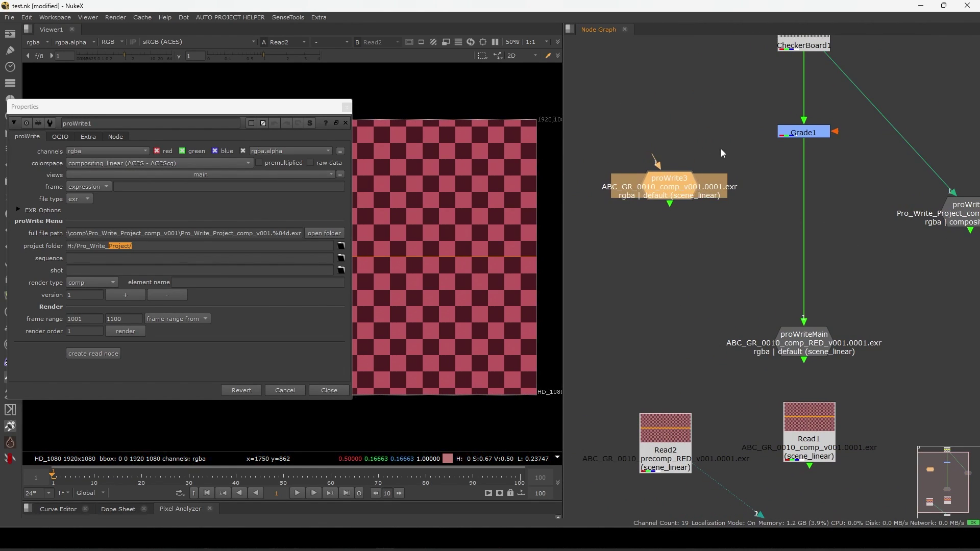
pyautogui.click(342, 388)
# - Add another proWrite node below proWrite3 and auto-fill its settings from the existing proWriteMain node
pyautogui.click(665, 270)
pyautogui.press('Tab')
pyautogui.write('prw')
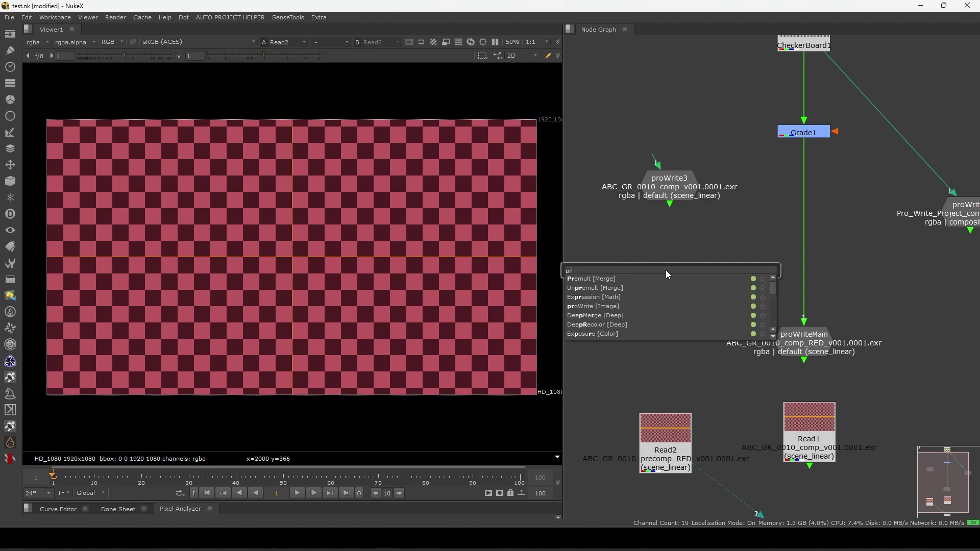
pyautogui.click(609, 280)
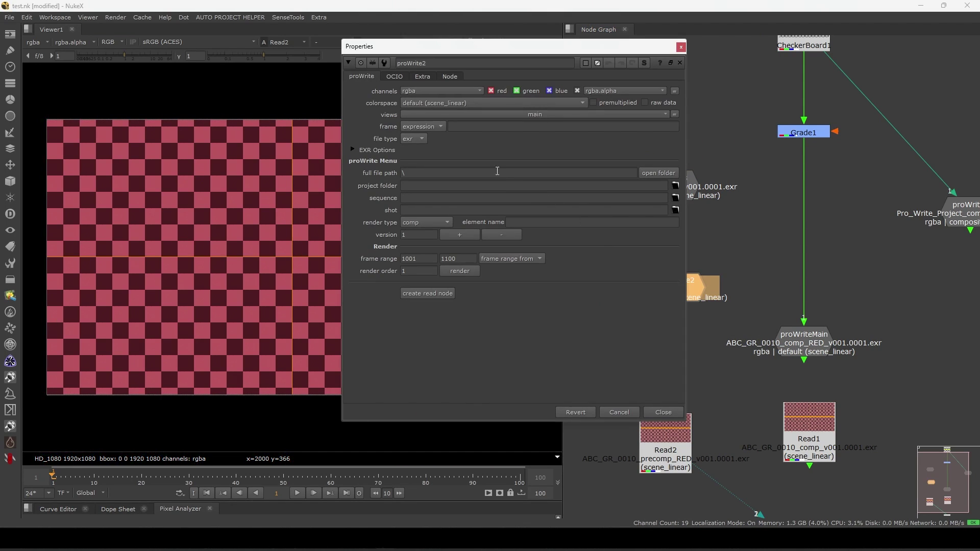
pyautogui.click(424, 76)
pyautogui.click(416, 94)
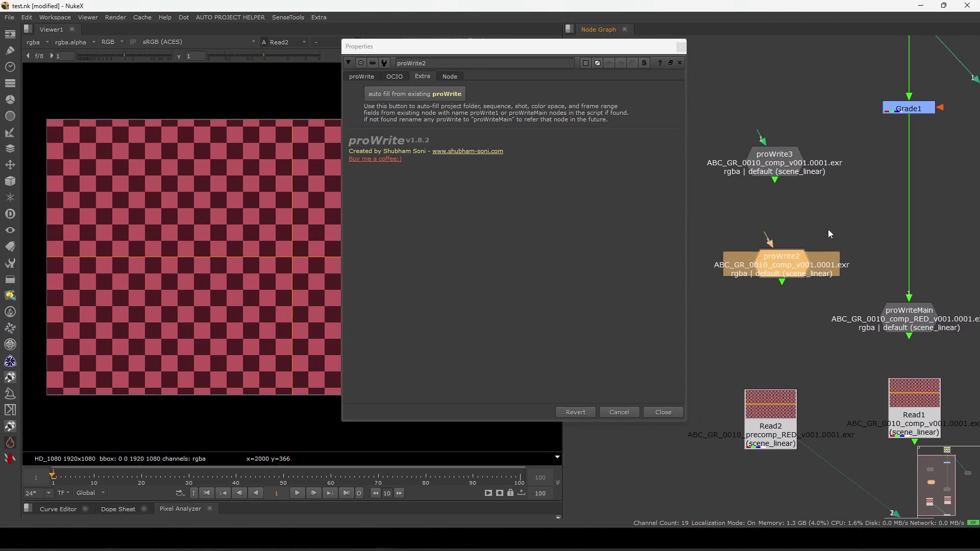
# - Try the ref render type on the new proWrite2 node
pyautogui.click(362, 76)
pyautogui.click(429, 225)
pyautogui.click(432, 234)
pyautogui.click(430, 224)
pyautogui.click(427, 246)
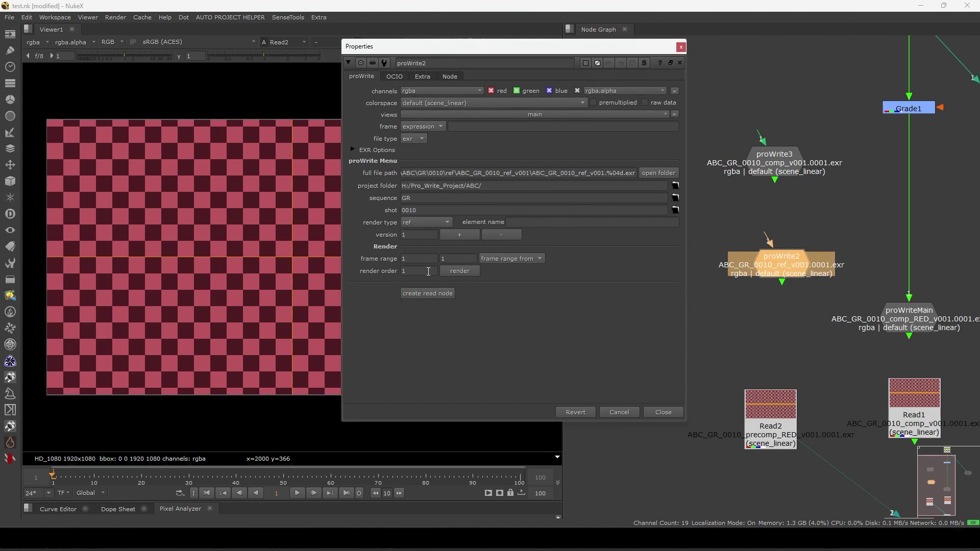
# - Set proWrite2's render type to precomp and close its properties
pyautogui.click(432, 225)
pyautogui.click(434, 151)
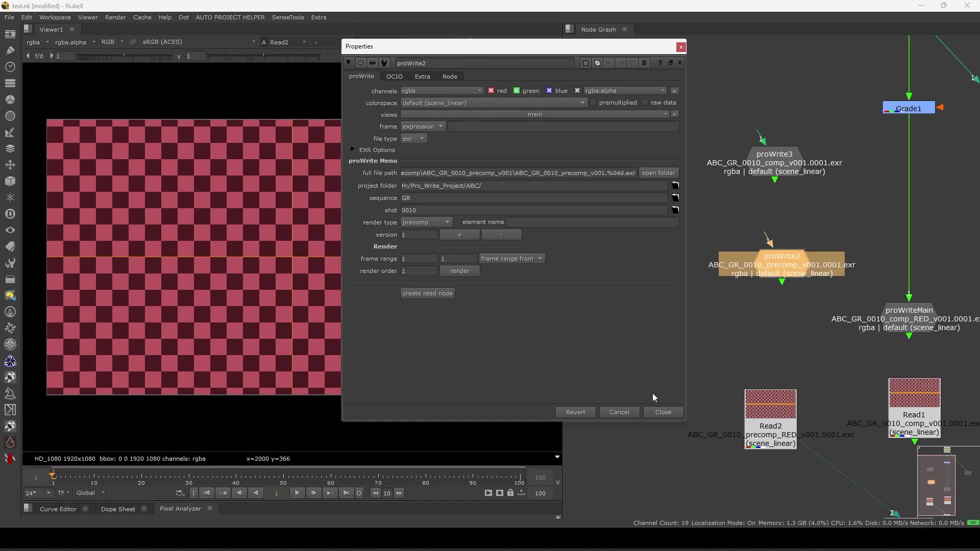
pyautogui.click(663, 412)
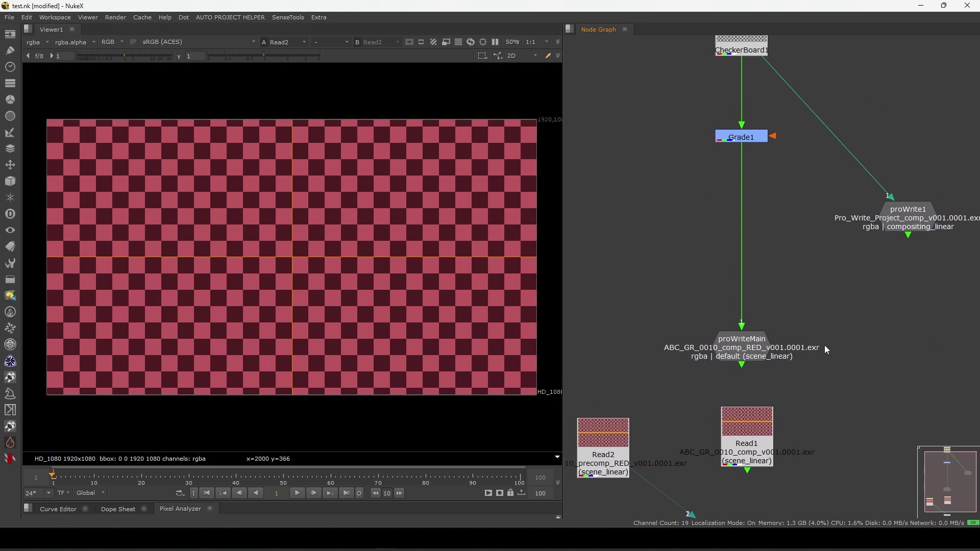
# - Move the proWriteMain node closer to Grade1 and show it in the viewer
pyautogui.moveTo(755, 340); pyautogui.dragTo(749, 245)
pyautogui.press('1')
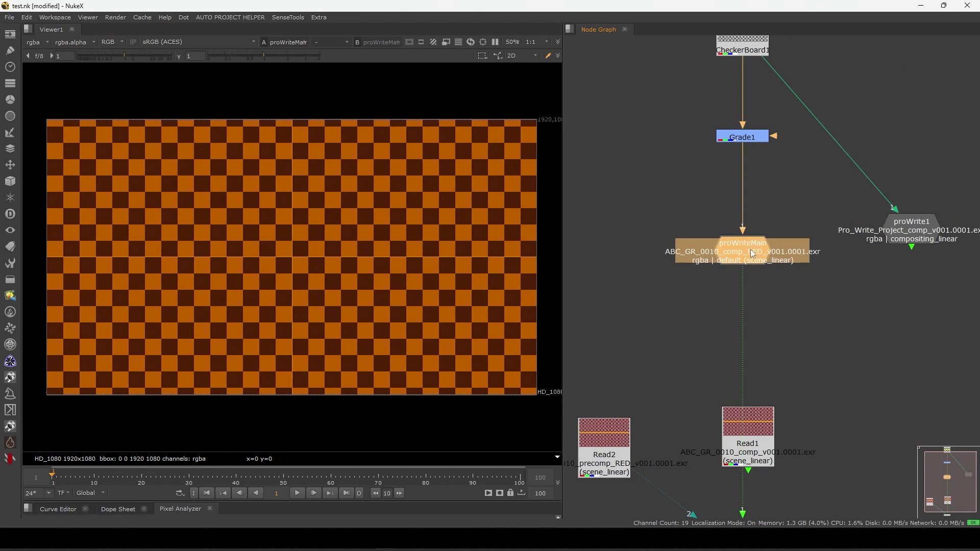
# - Open proWriteMain's render folder in the file browser and navigate from Pro_Write_Project through ABC and GR to shot folder 0010
pyautogui.doubleClick(749, 246)
pyautogui.click(884, 272)
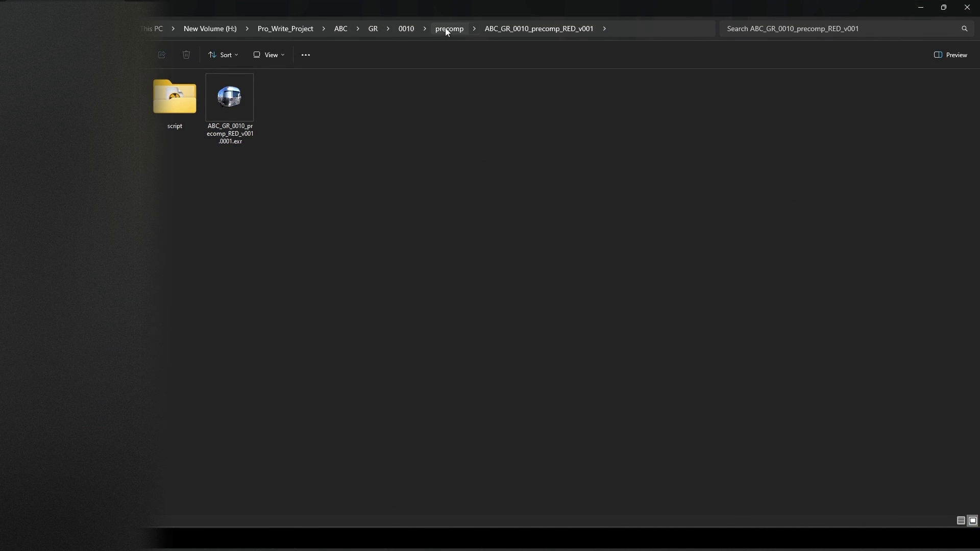
pyautogui.click(285, 29)
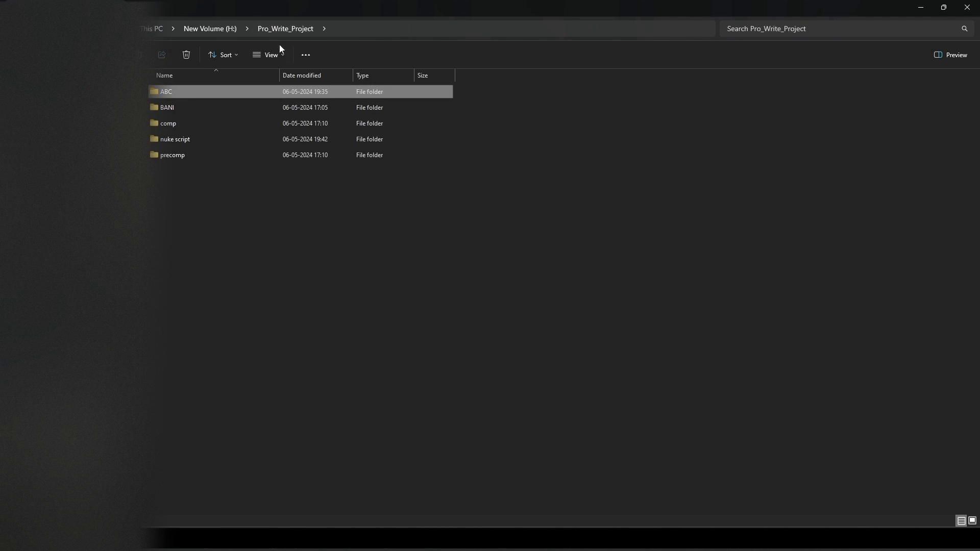
pyautogui.doubleClick(201, 91)
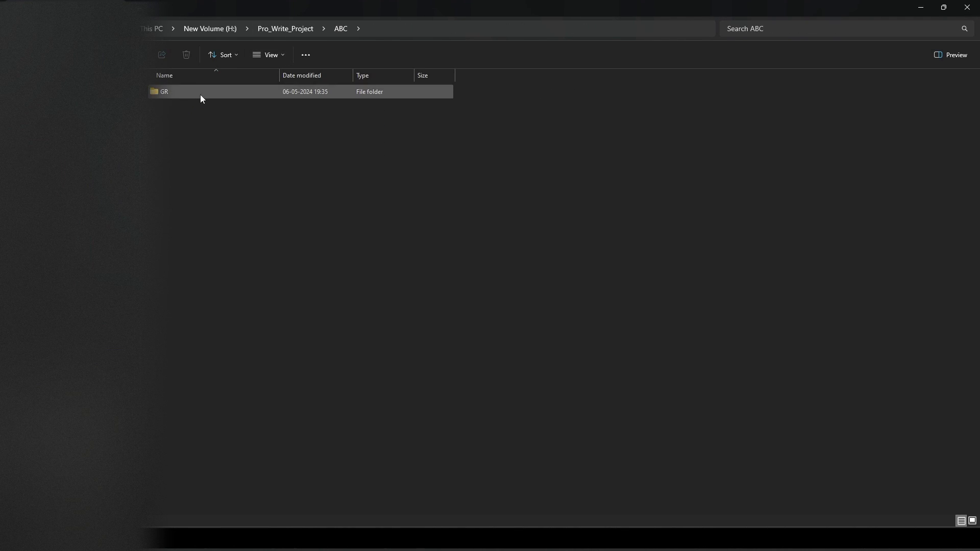
pyautogui.doubleClick(200, 94)
pyautogui.click(202, 95)
pyautogui.doubleClick(214, 92)
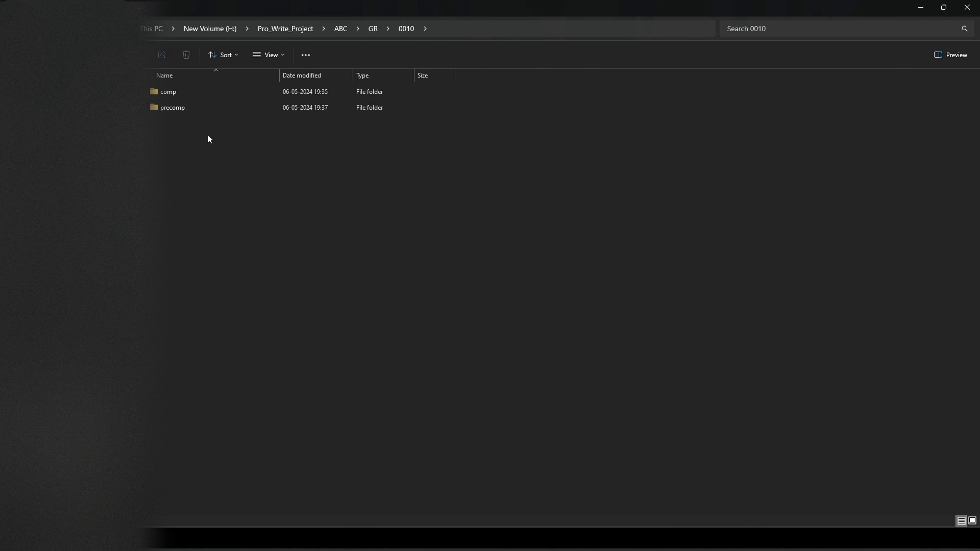
pyautogui.hotkey('ctrl', 'a')
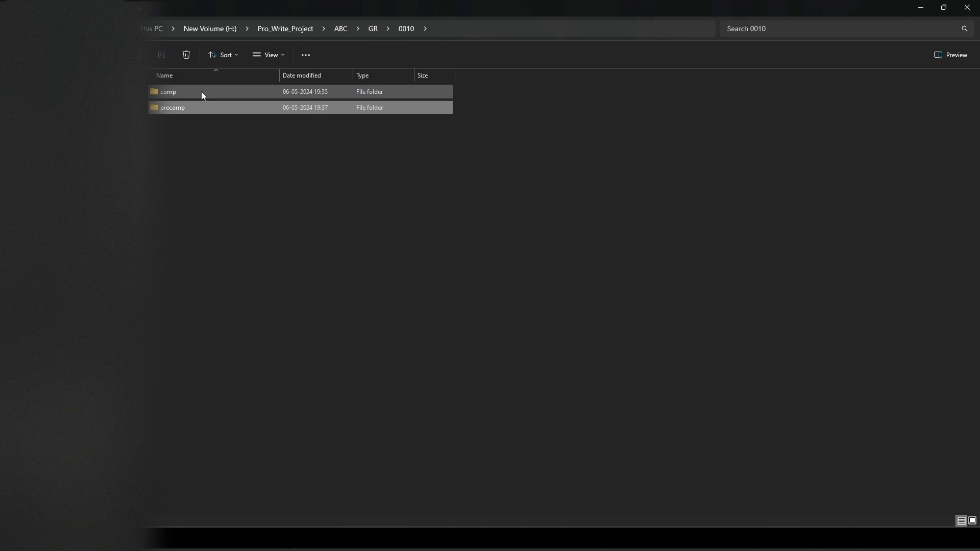
# - Open the comp folder's ABC_GR_0010_comp_v001 version and inspect its rendered EXR and script folder
pyautogui.click(206, 90)
pyautogui.doubleClick(204, 90)
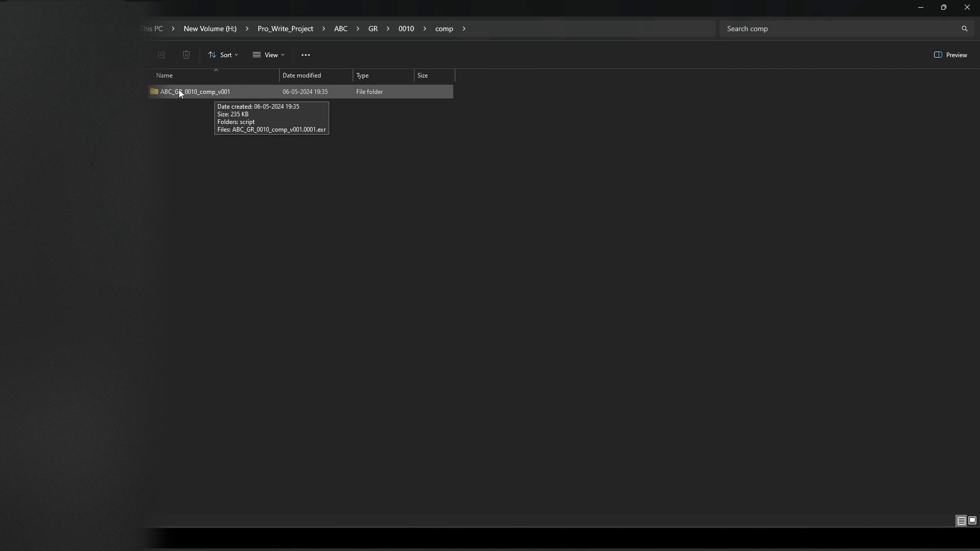
pyautogui.doubleClick(206, 95)
pyautogui.moveTo(259, 121); pyautogui.dragTo(242, 168)
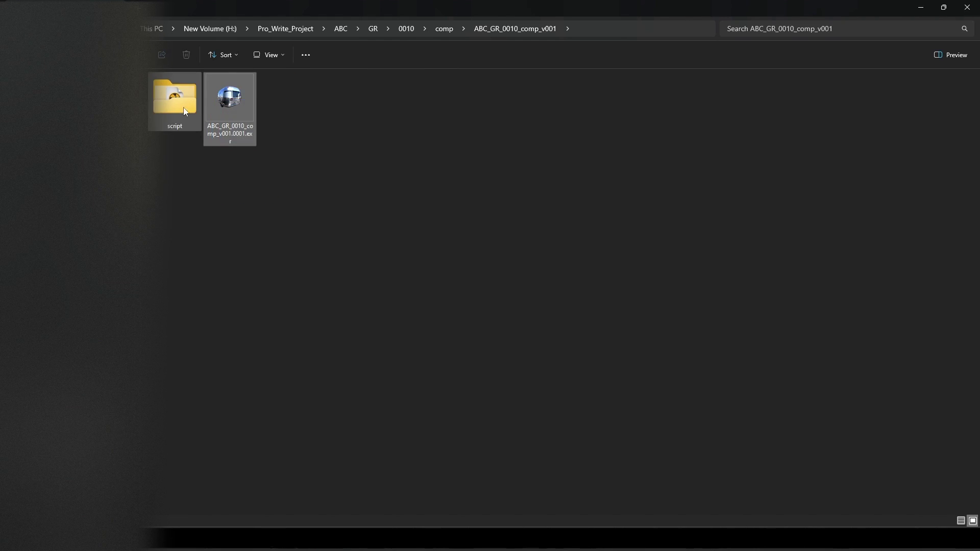
pyautogui.click(185, 109)
# - Inspect the RED version folders inside precomp, return to the ABC folder, and close the file browser and proWriteMain's properties
pyautogui.click(441, 29)
pyautogui.click(407, 28)
pyautogui.doubleClick(178, 108)
pyautogui.click(249, 91)
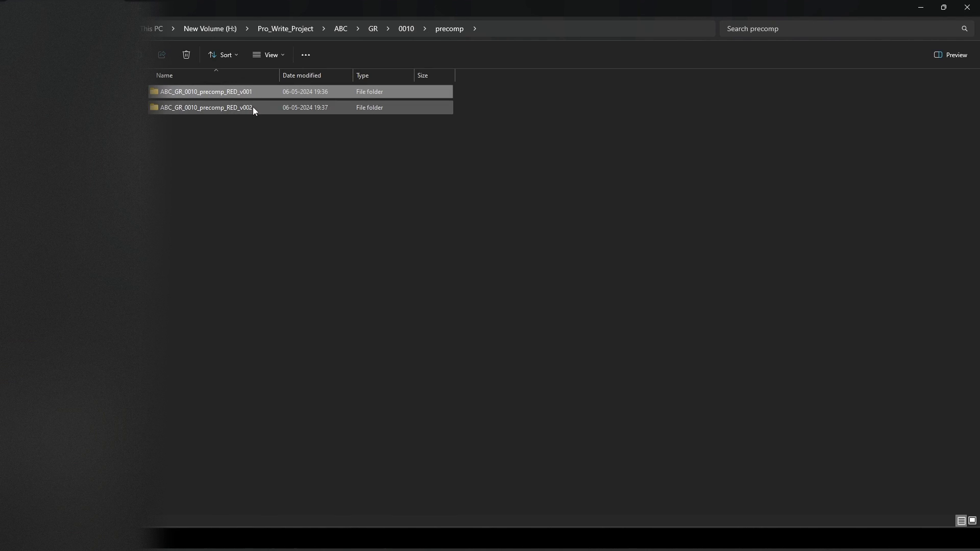
pyautogui.moveTo(186, 152); pyautogui.dragTo(232, 93)
pyautogui.click(340, 28)
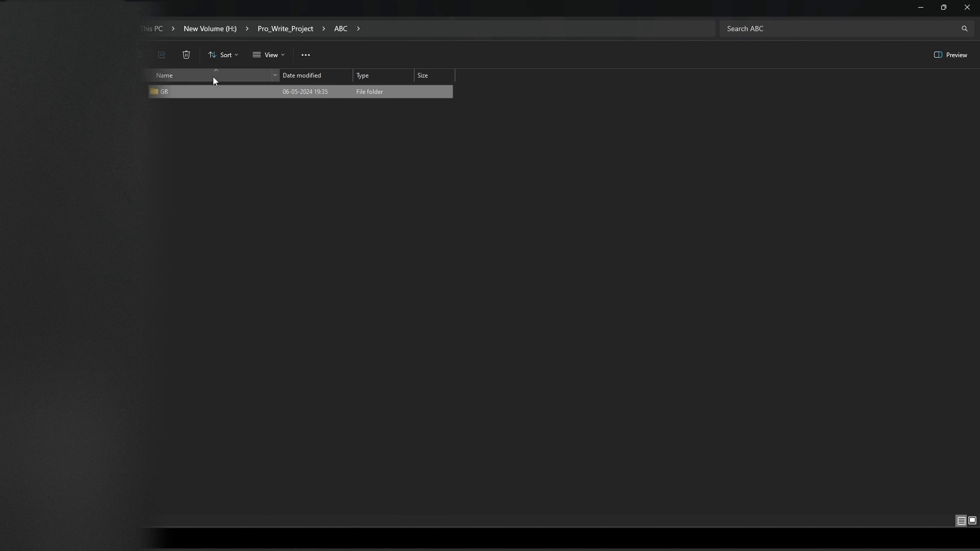
pyautogui.click(965, 9)
pyautogui.click(901, 146)
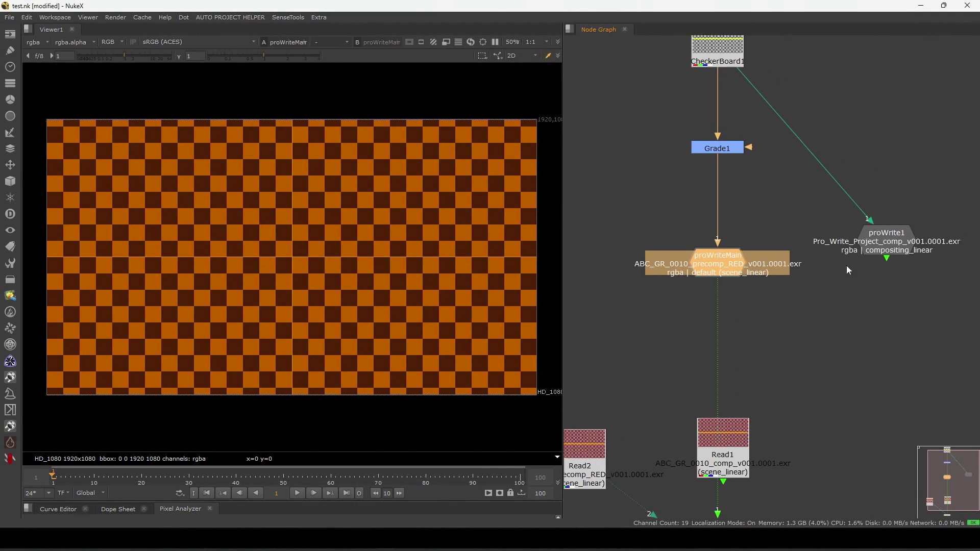
# - Open proWriteMain's properties and view the available sources for its frame range
pyautogui.doubleClick(703, 276)
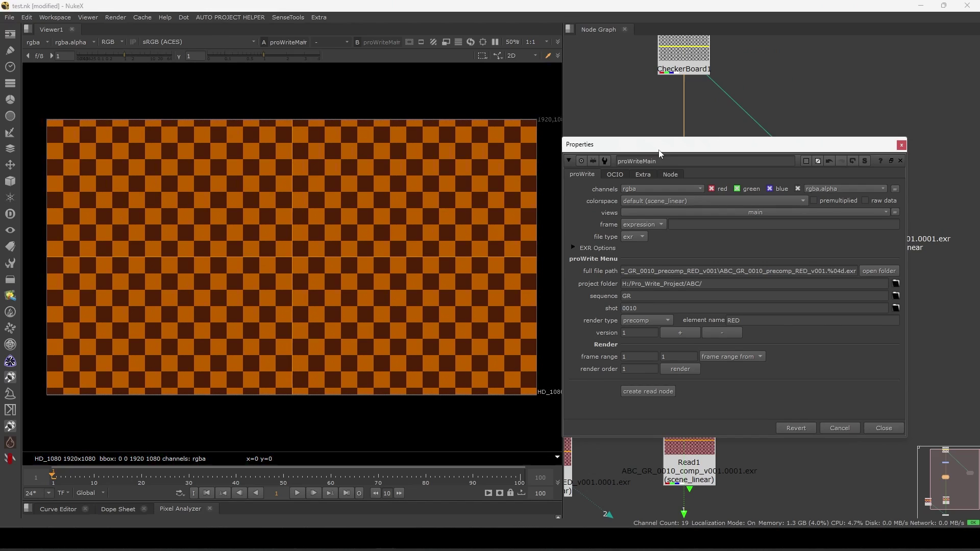
pyautogui.moveTo(658, 150); pyautogui.dragTo(638, 146)
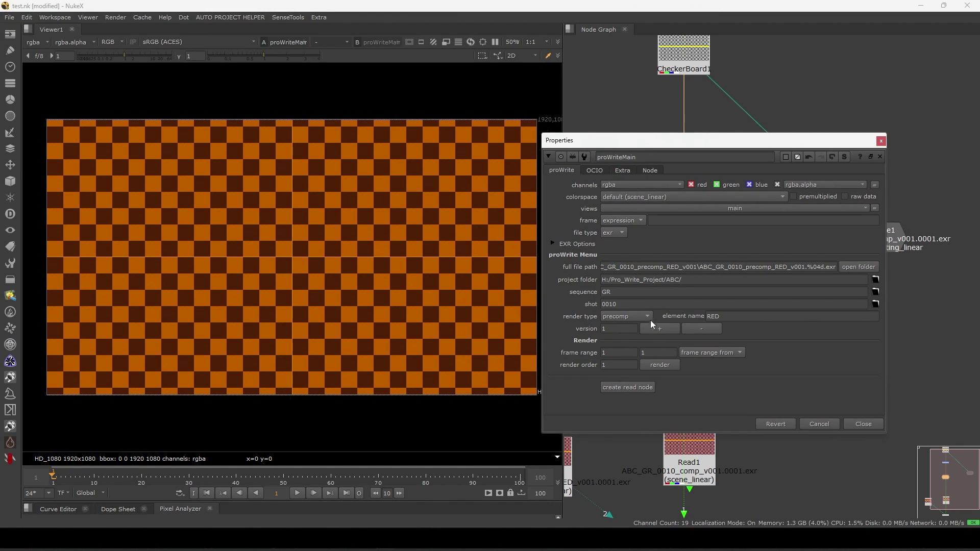
pyautogui.click(706, 353)
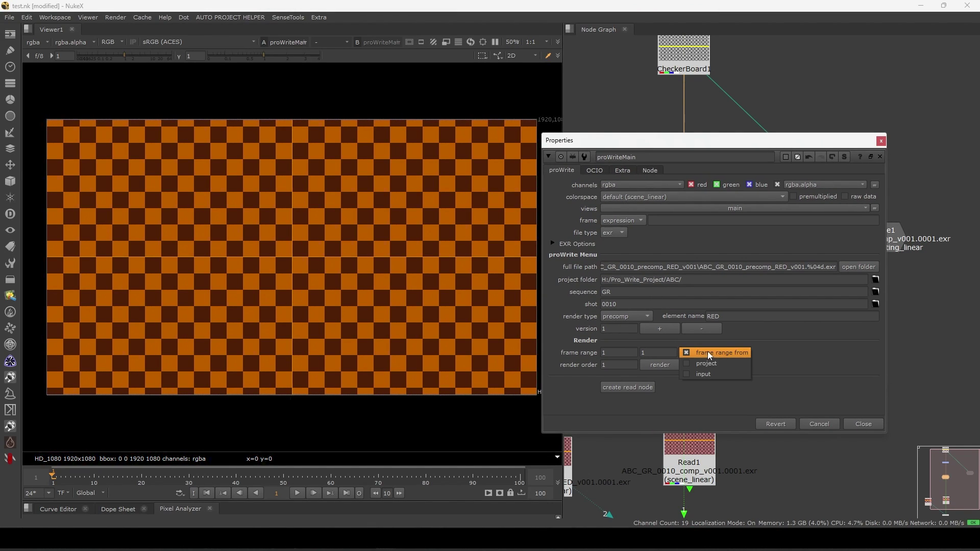
pyautogui.click(835, 356)
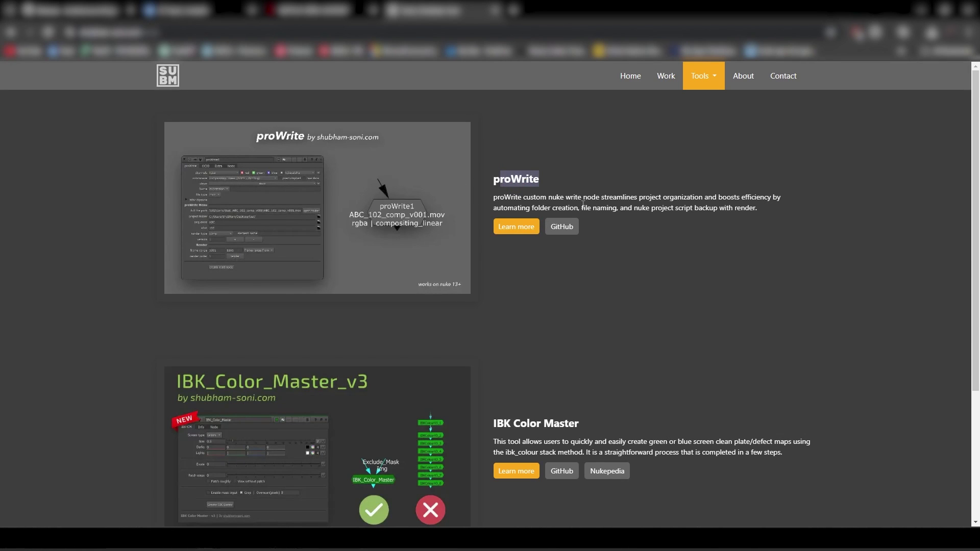
# - Look over the tools listed on the developer's website in the browser and open the proWrite details page
pyautogui.scroll(-3, 600, 248)
pyautogui.scroll(3, 600, 250)
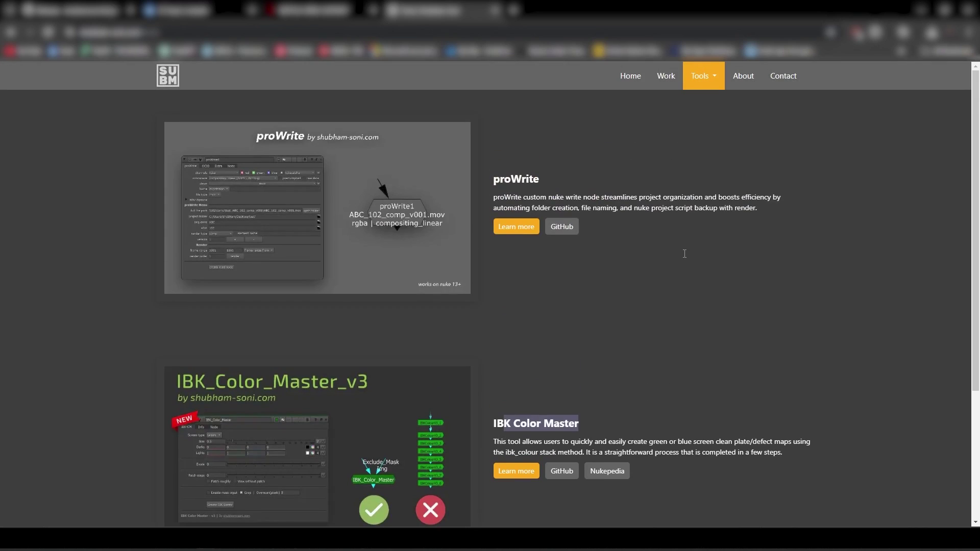
pyautogui.click(515, 223)
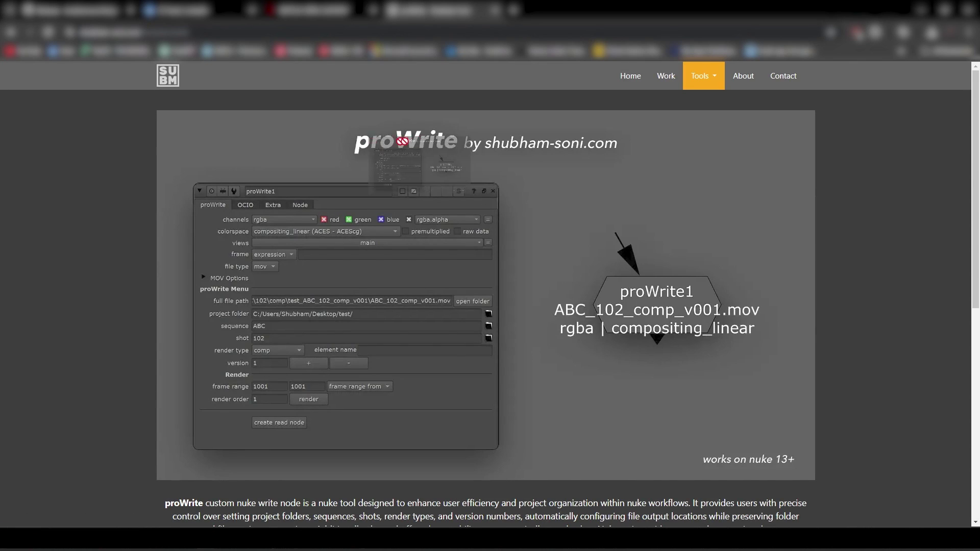
# - Read proWrite's installation instructions, highlighting the nuke.pluginAddPath("./proWrite") line for init.py
pyautogui.scroll(-5, 399, 298)
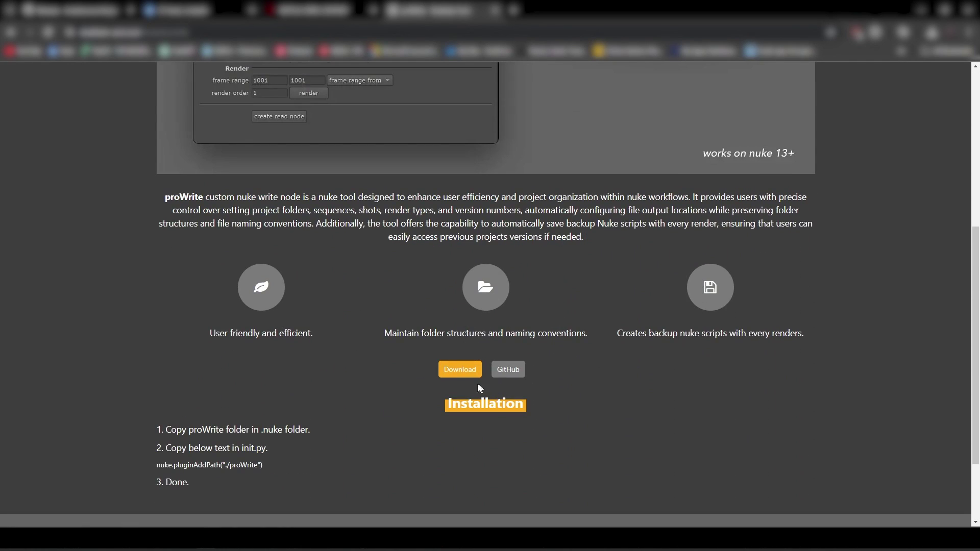
pyautogui.scroll(-2, 462, 377)
pyautogui.moveTo(166, 327); pyautogui.dragTo(211, 382)
pyautogui.click(263, 392)
pyautogui.moveTo(271, 366); pyautogui.dragTo(156, 367)
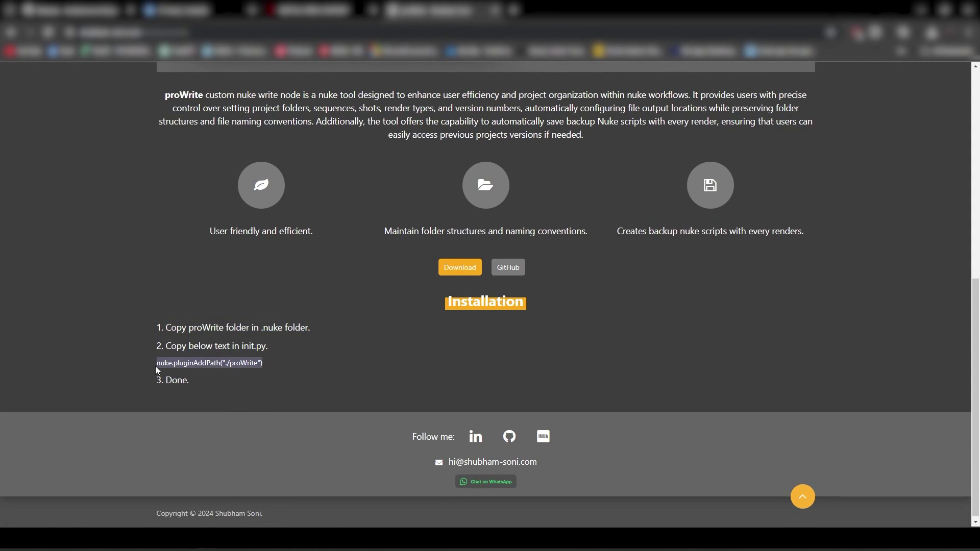
pyautogui.click(419, 323)
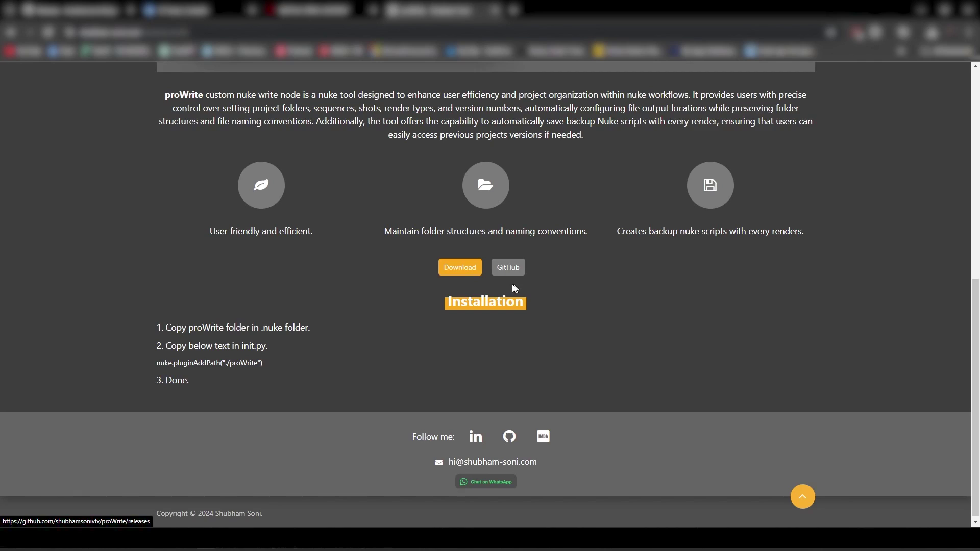
# - Download proWrite from its web page and open the tool's GitHub releases page
pyautogui.click(462, 269)
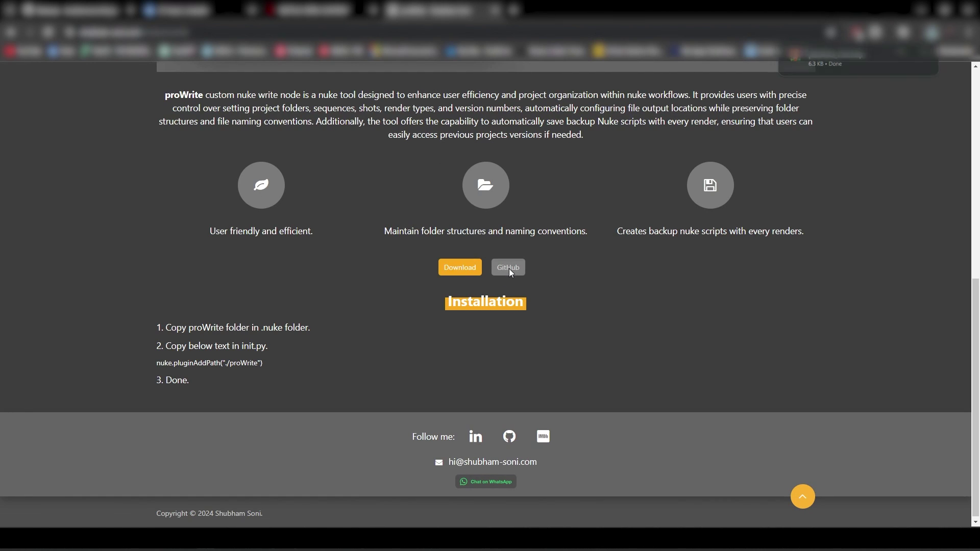
pyautogui.click(510, 269)
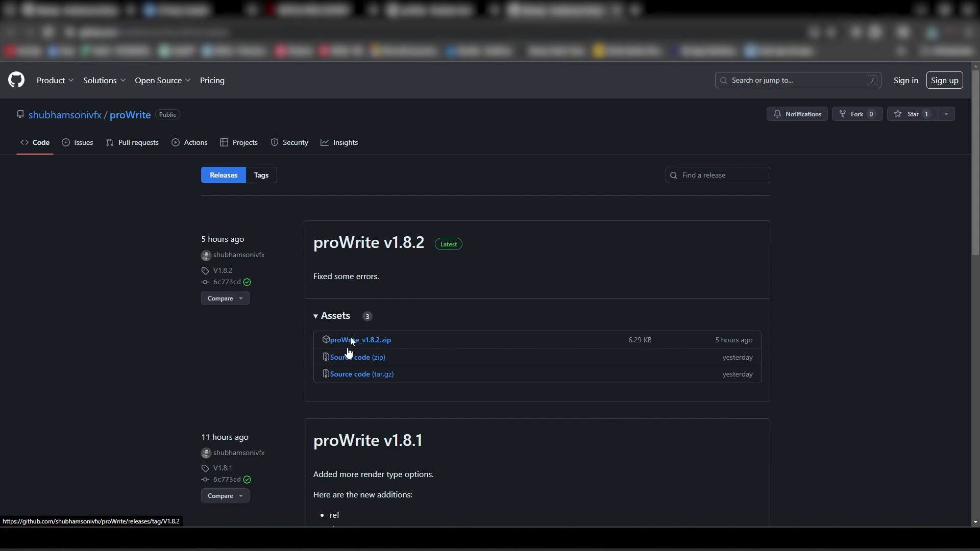